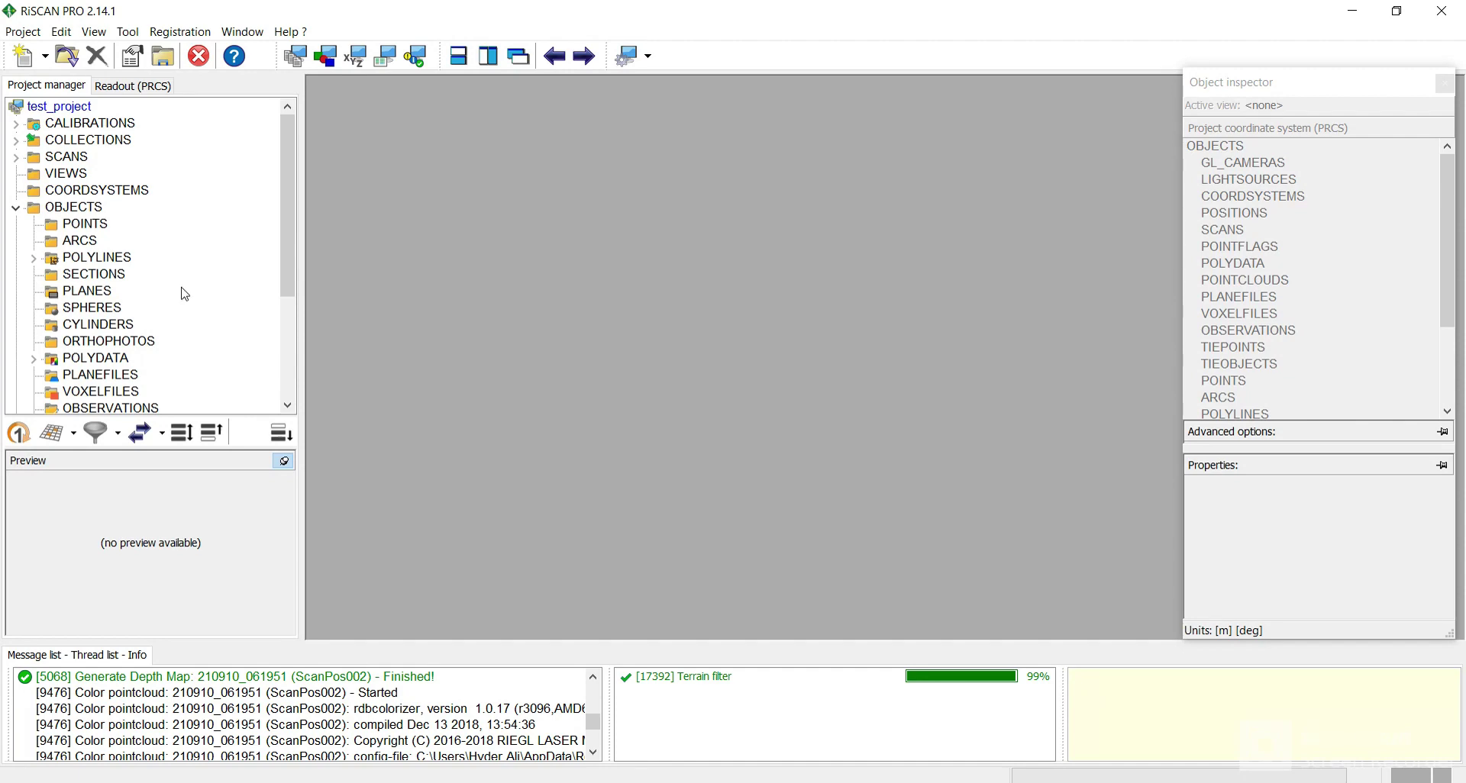
Open the AOI point cloud from the project's POINTCLOUDS folder in a 3D object view with True color
scroll(185, 294, "down", 3)
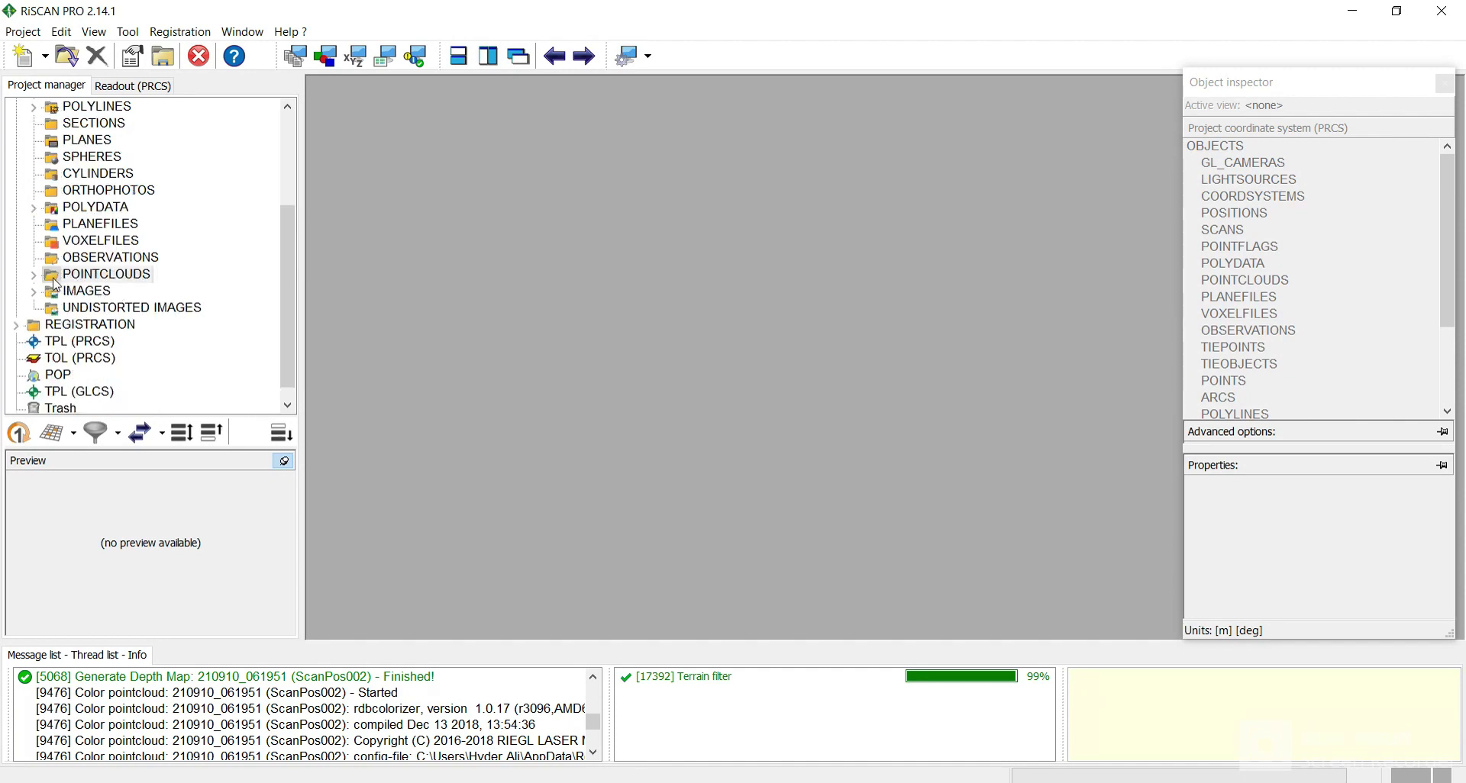
scroll(95, 282, "up", 2)
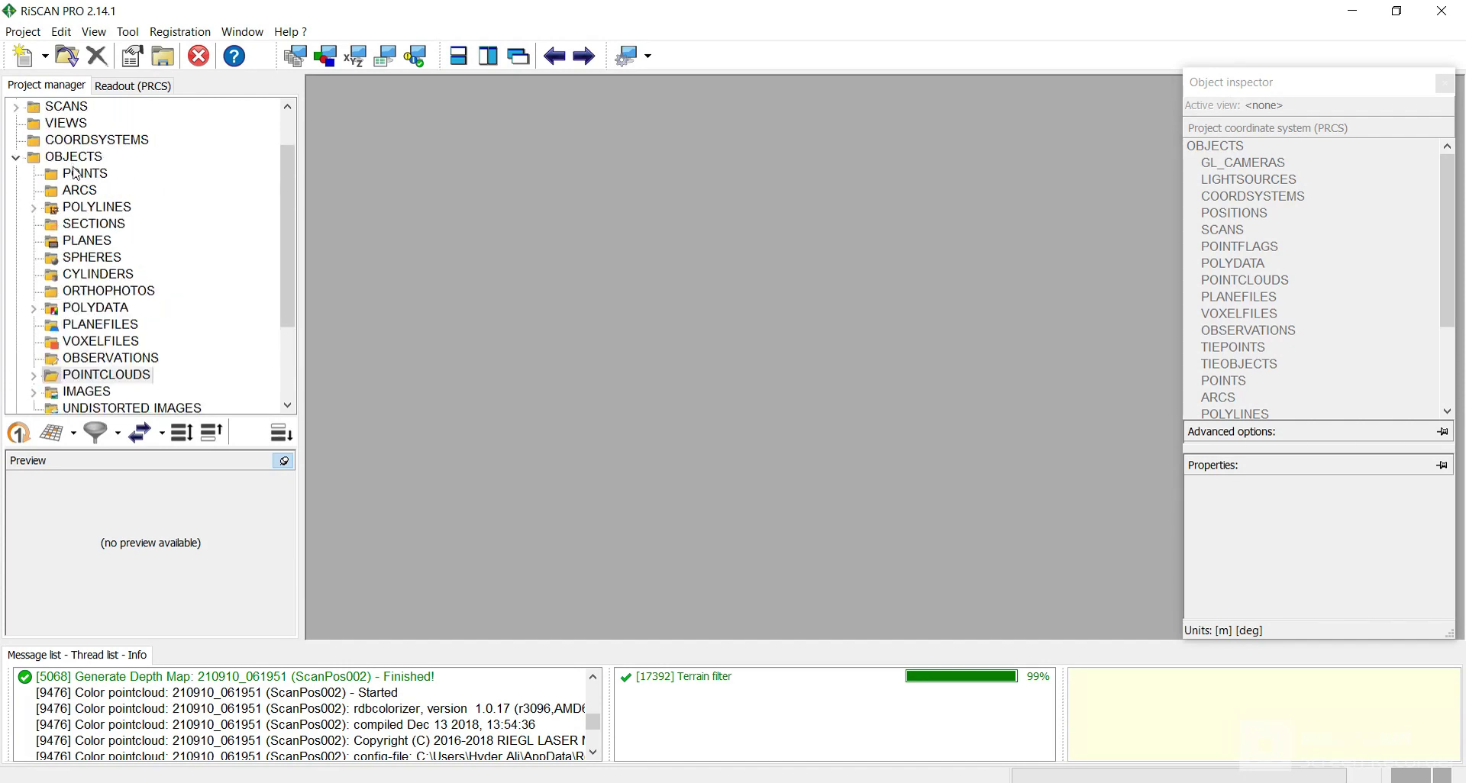
scroll(97, 275, "down", 2)
left_click(37, 281)
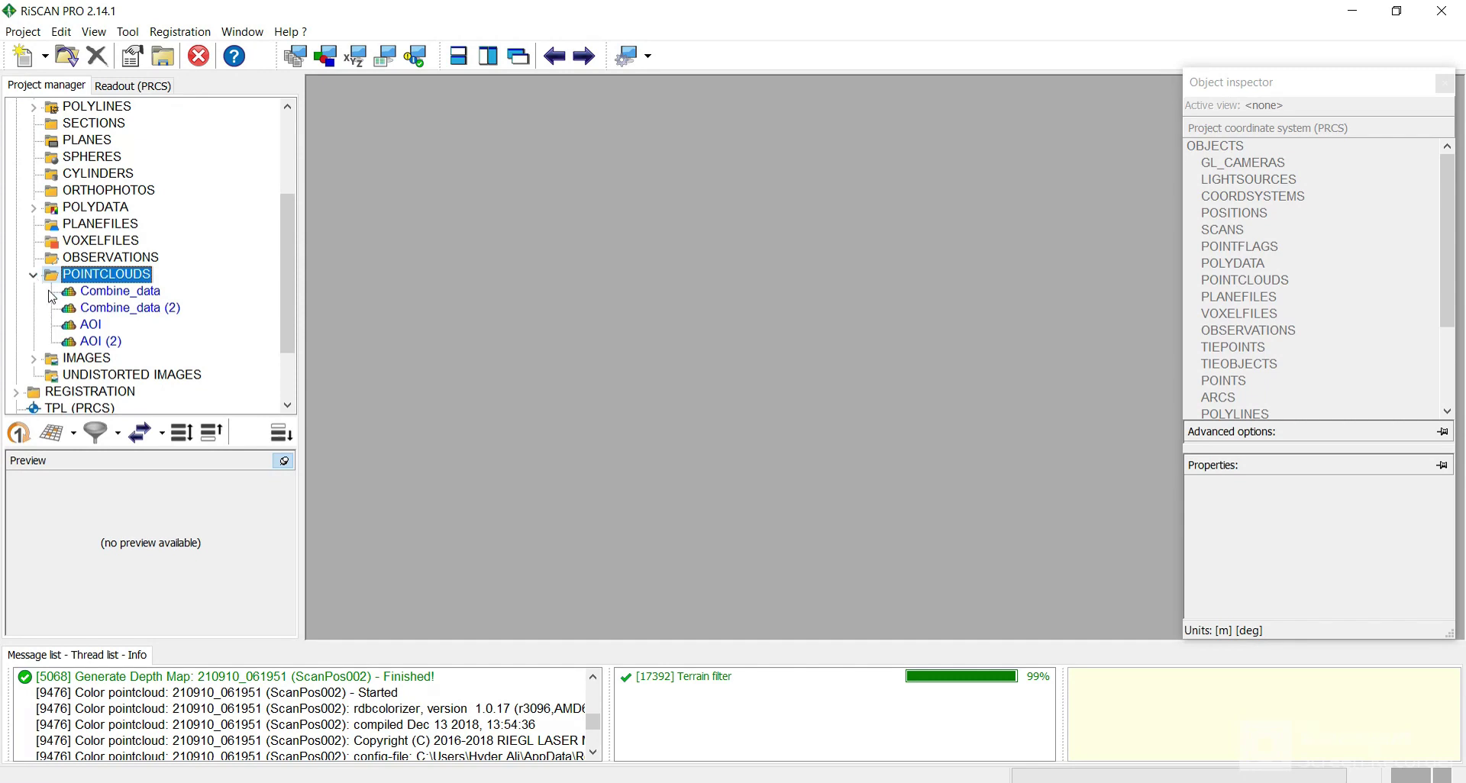
double_click(91, 326)
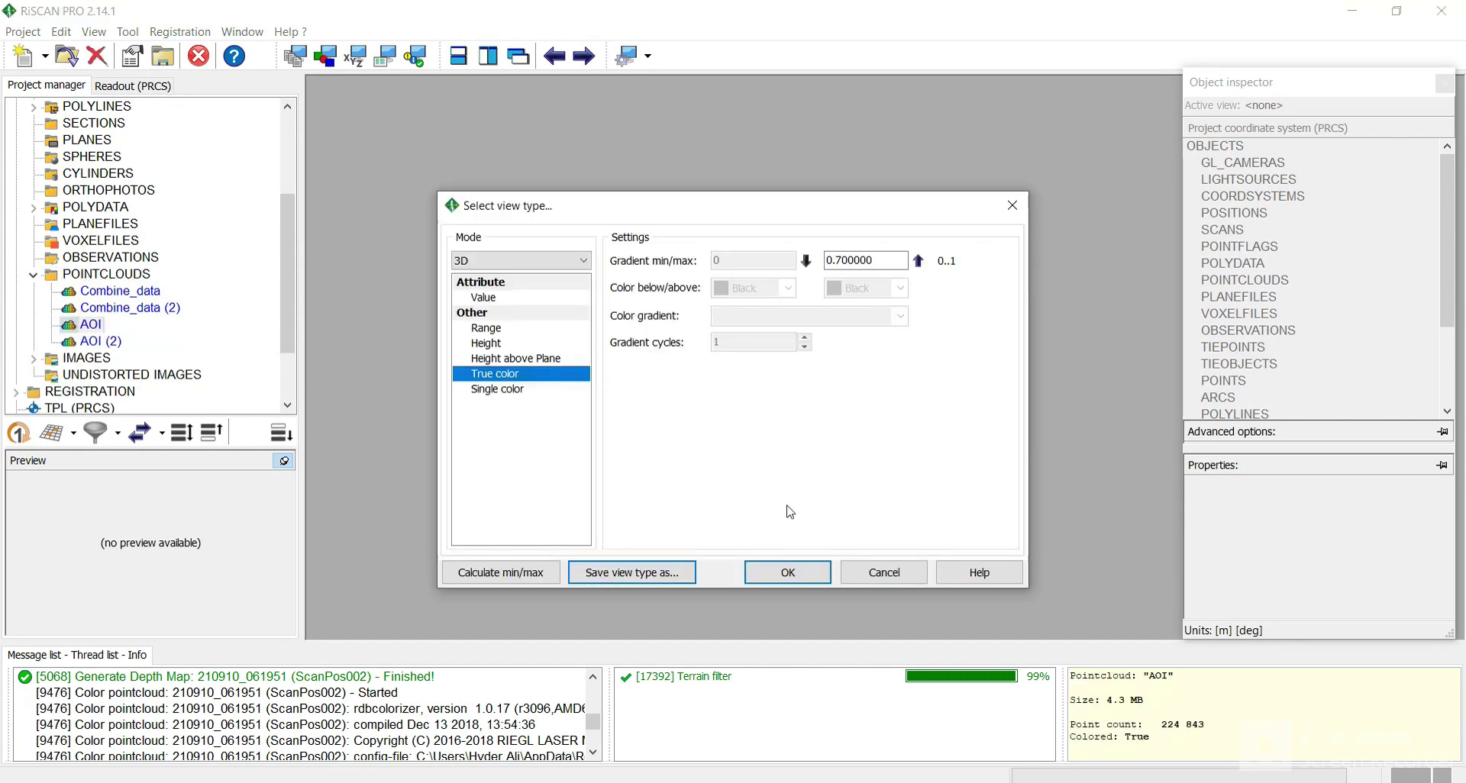
left_click(787, 572)
Examine the terrain surface and benches of the true-color AOI point cloud from several angles and distances
left_click_drag(800, 524, 871, 425)
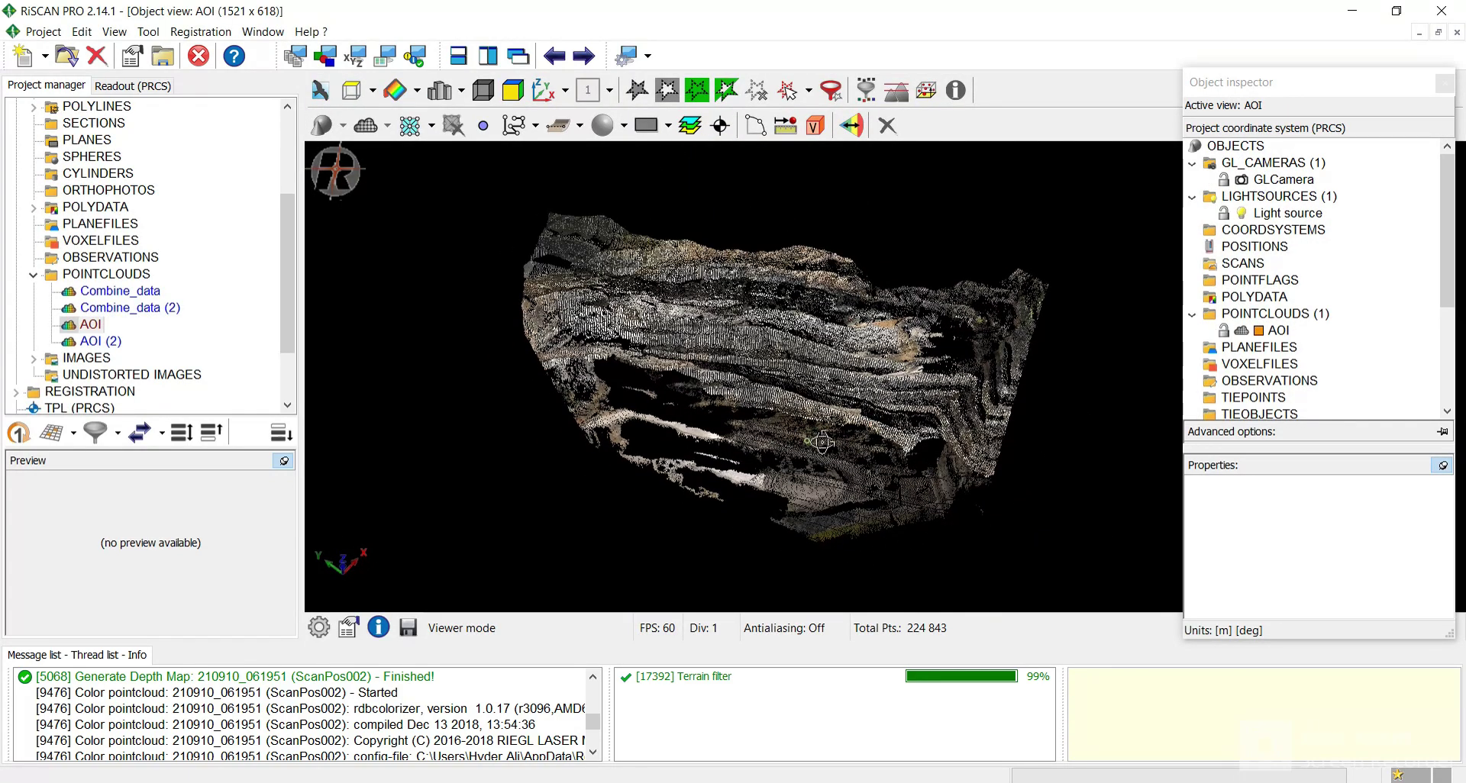
scroll(821, 441, "up", 2)
scroll(676, 390, "up", 5)
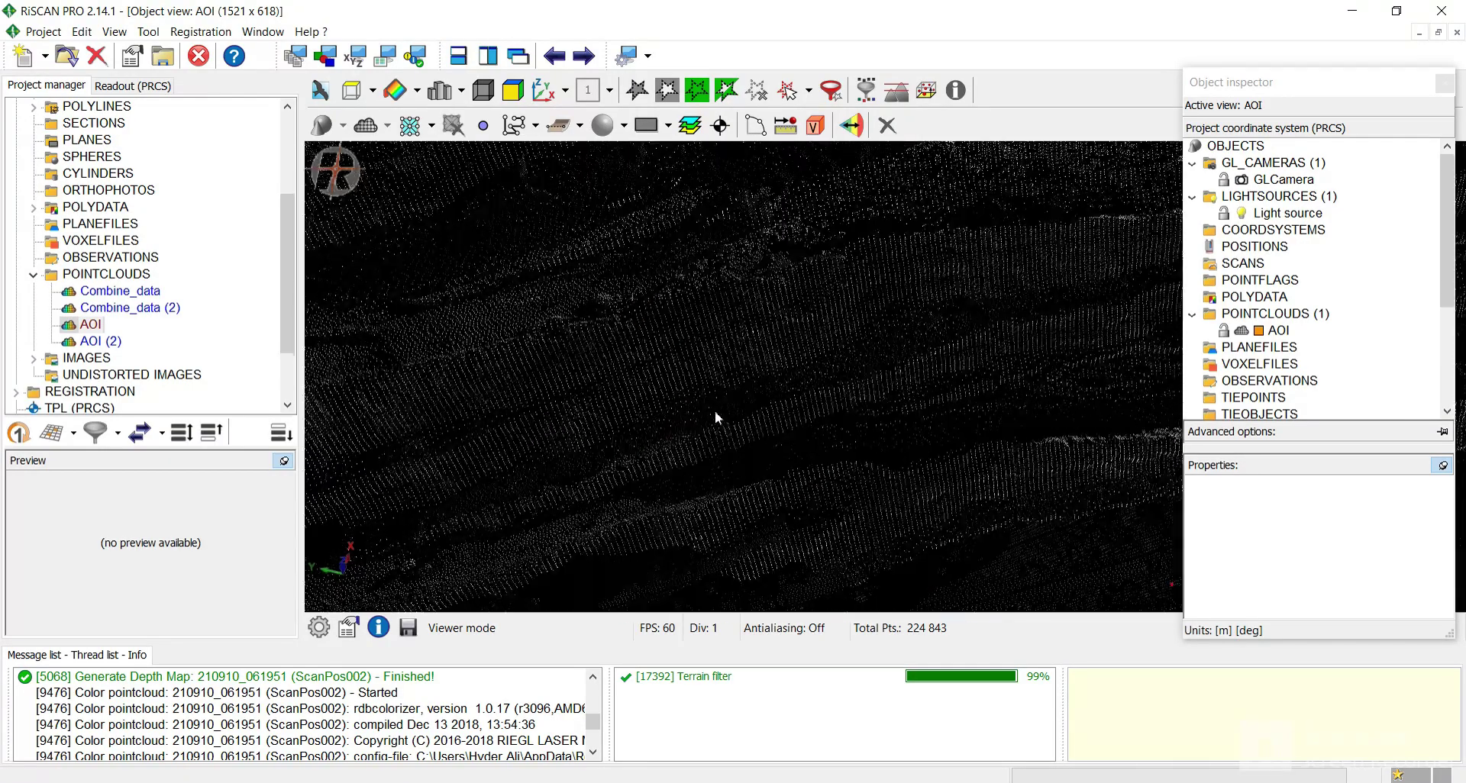
left_click_drag(715, 413, 655, 380)
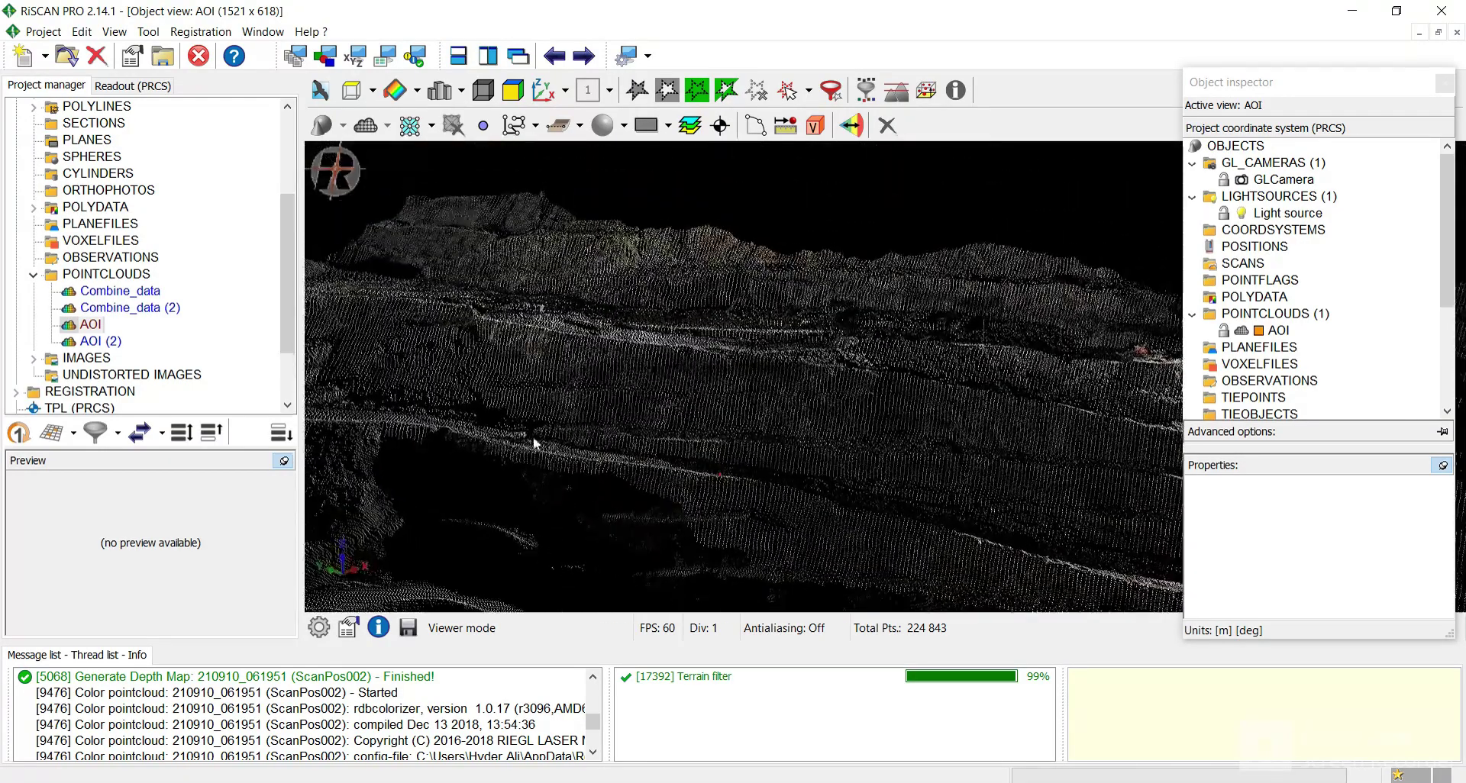
scroll(536, 445, "up", 2)
scroll(537, 442, "up", 8)
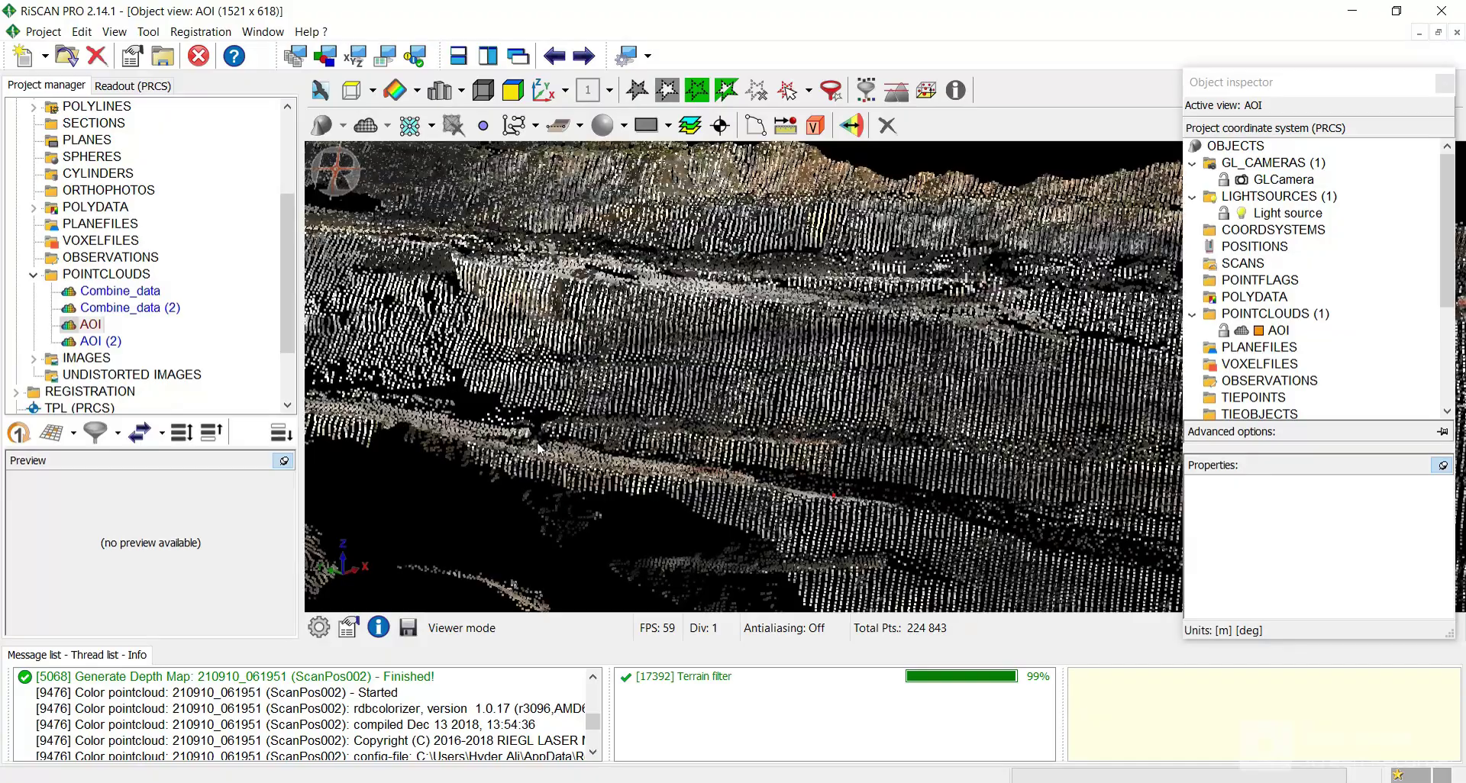
scroll(569, 459, "down", 10)
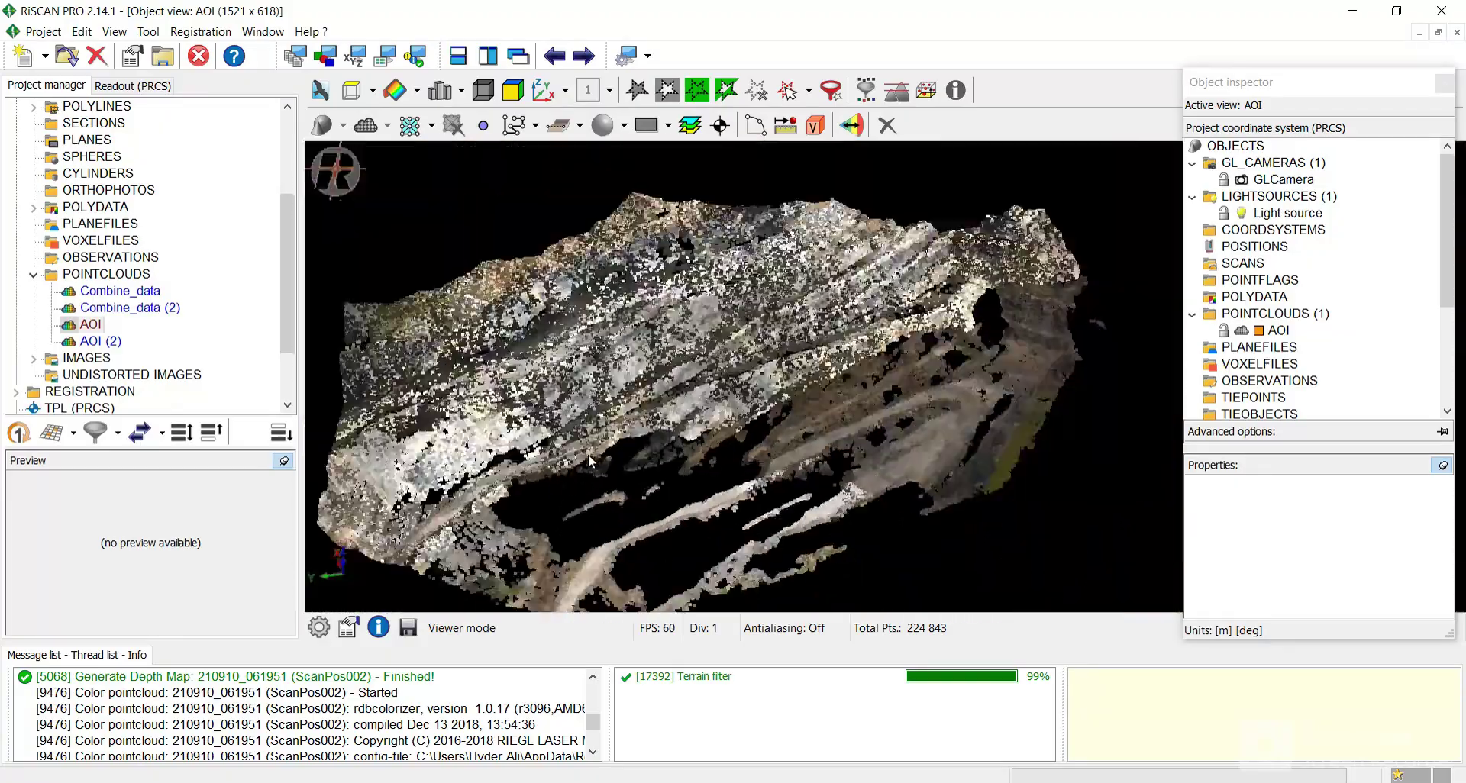
scroll(550, 278, "up", 3)
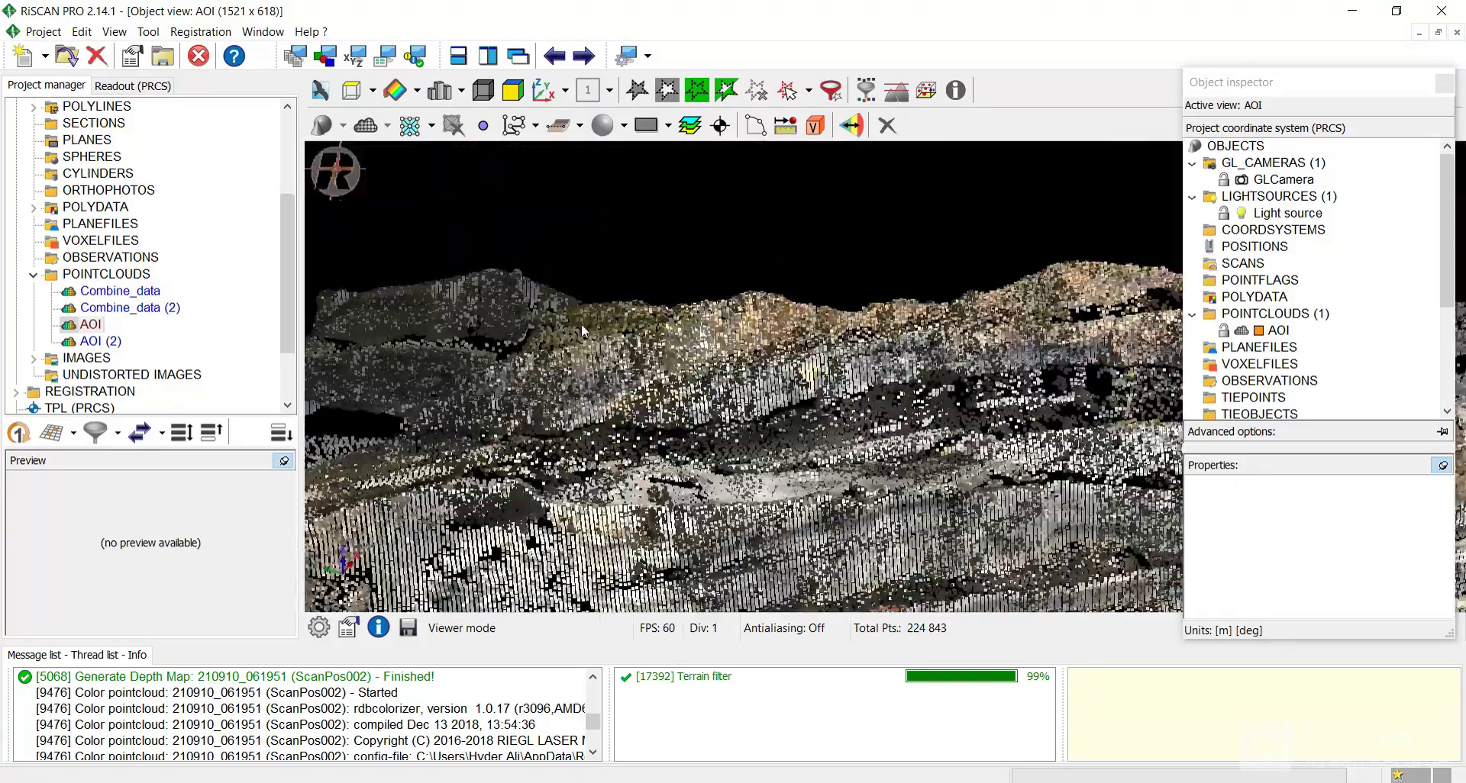
scroll(611, 365, "up", 4)
scroll(645, 377, "down", 5)
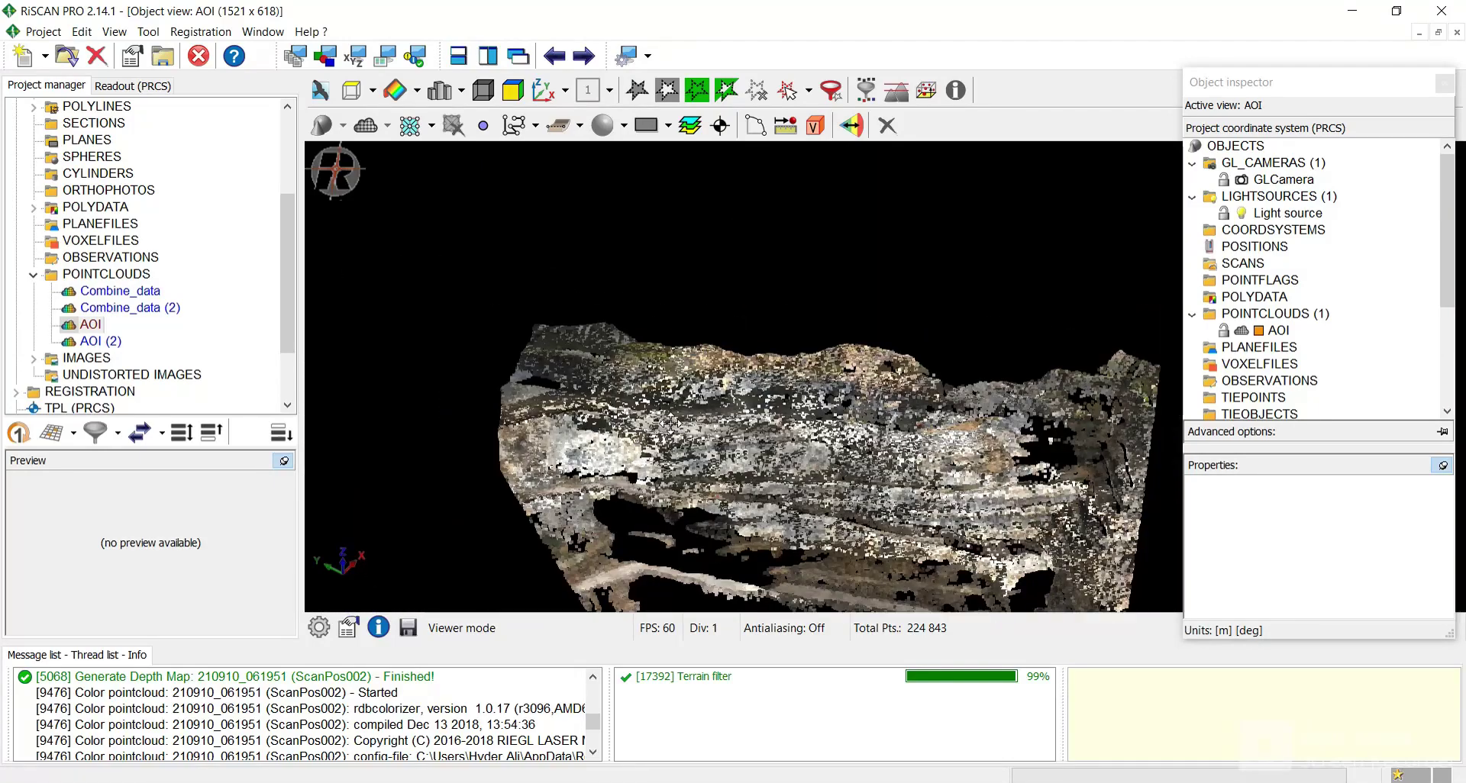
middle_click_drag(670, 424, 615, 321)
middle_click_drag(723, 343, 697, 371)
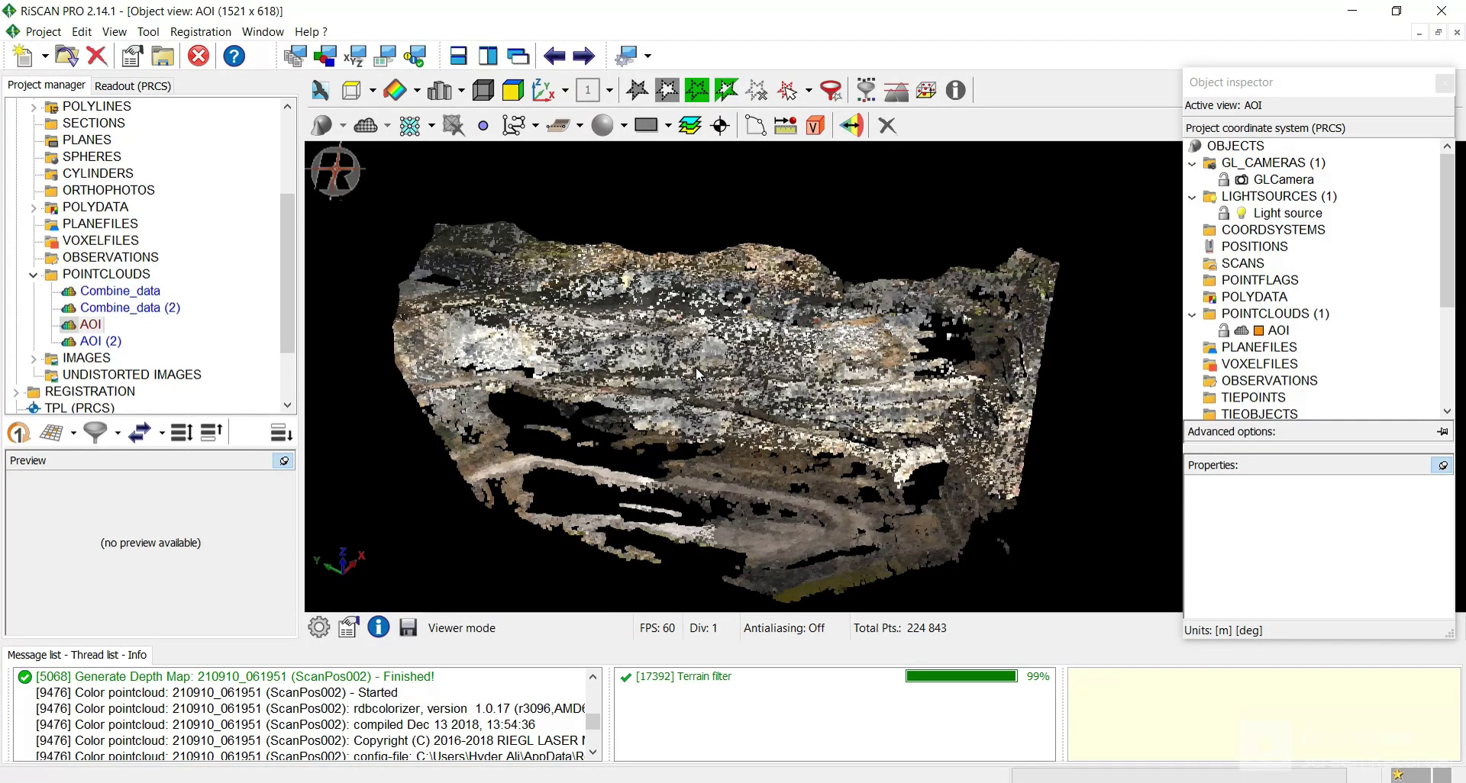
Close the true-color view and reopen the AOI point cloud in 3D colored by Reflectance, with the gradient from -32.98 to 25.27 dB
left_click(1457, 32)
left_click(810, 432)
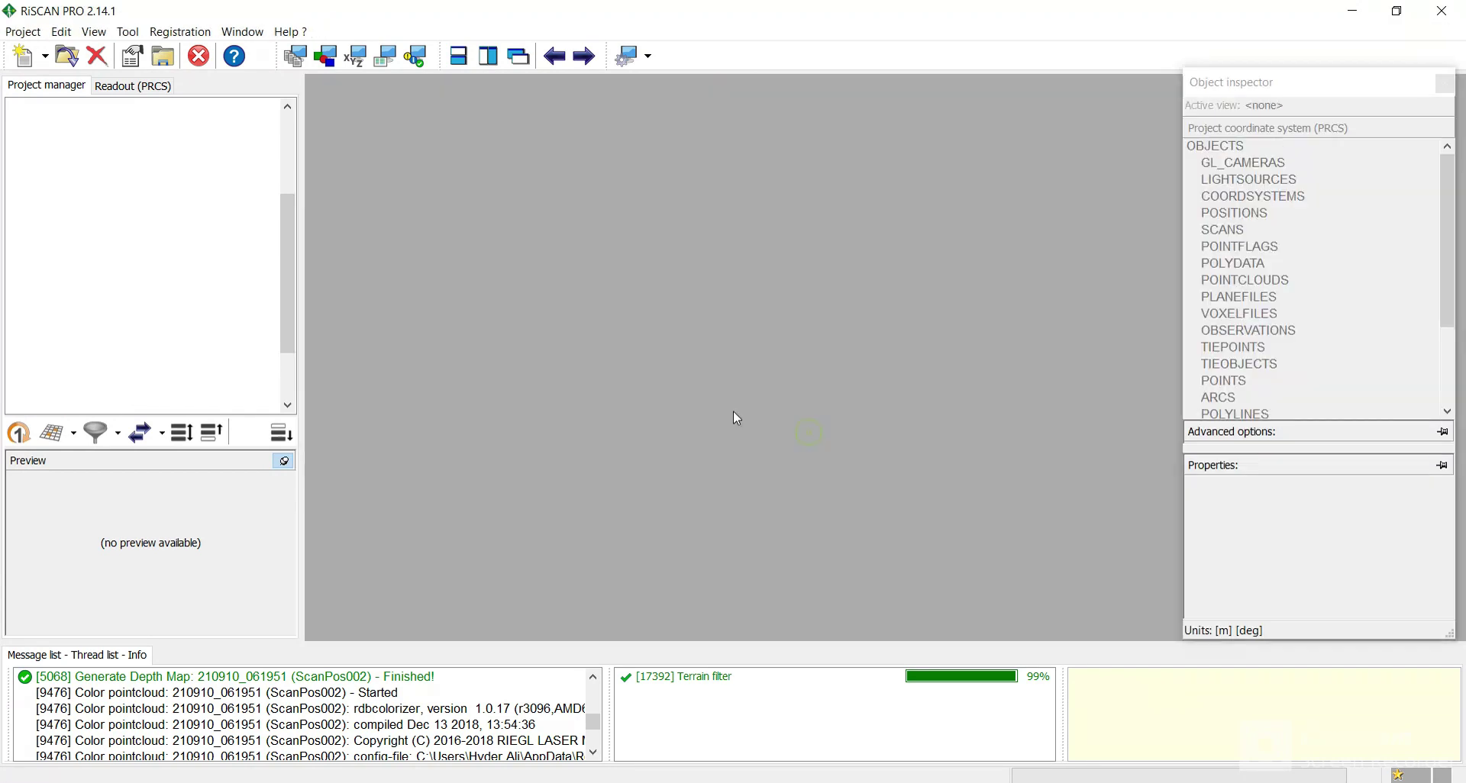
double_click(92, 334)
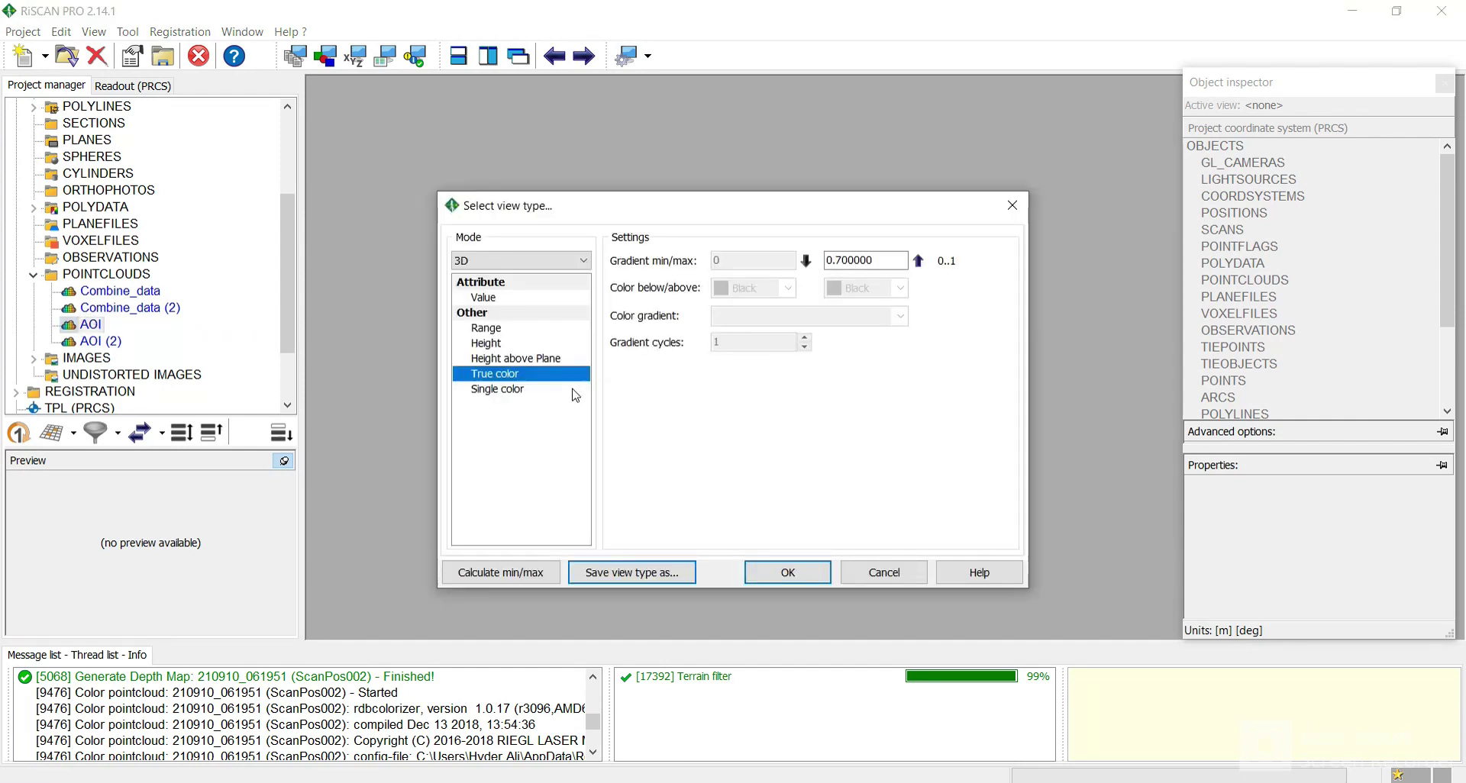
left_click(498, 298)
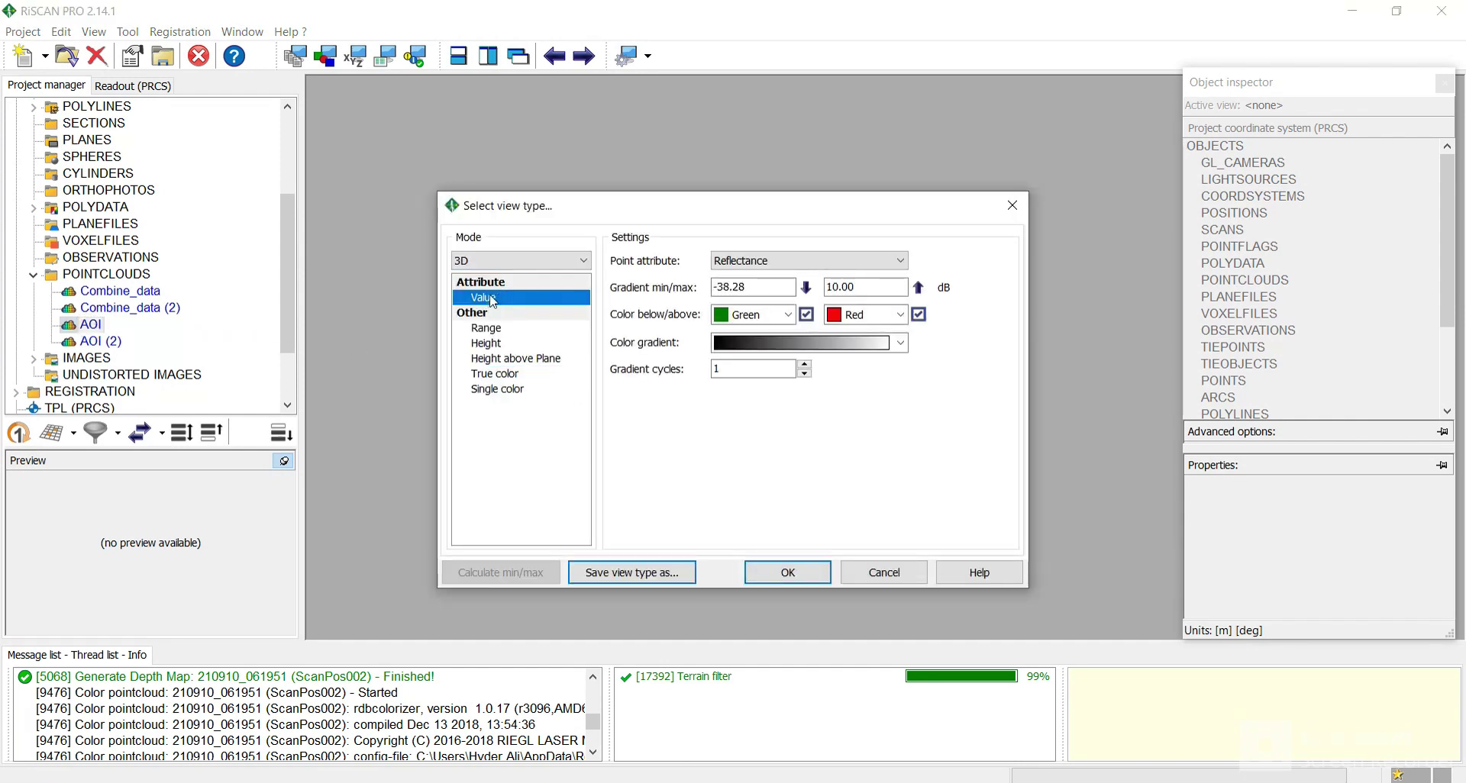
left_click(918, 287)
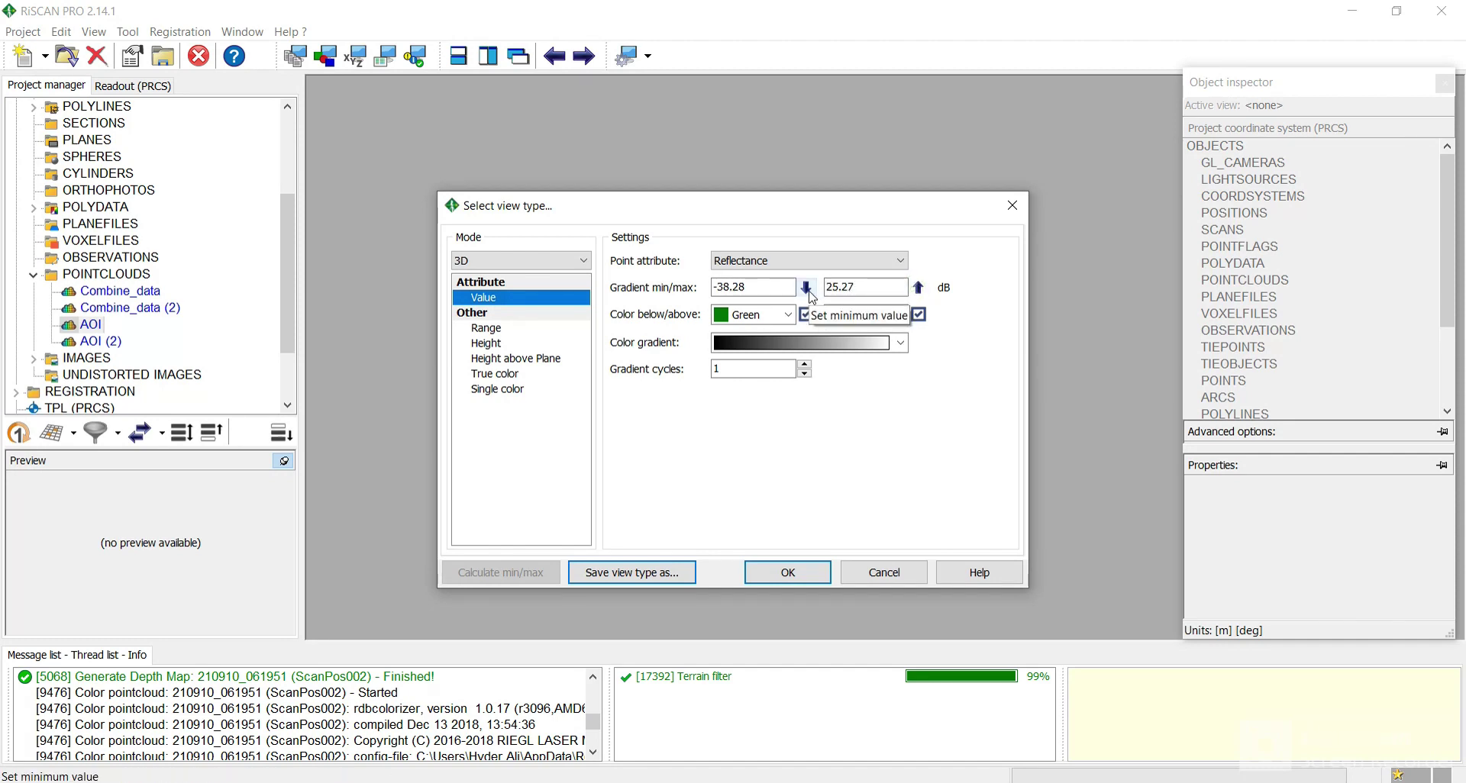
left_click(808, 290)
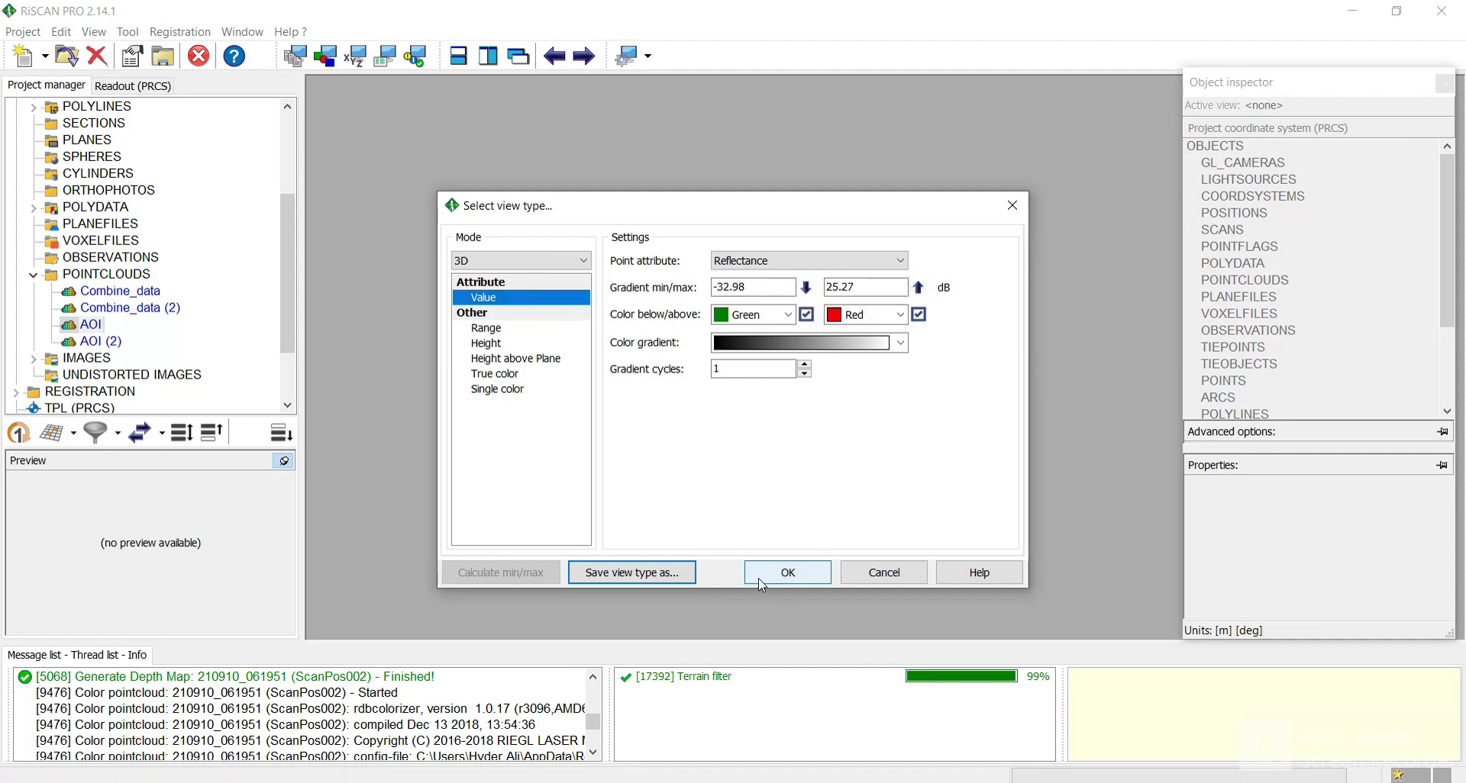
left_click(787, 572)
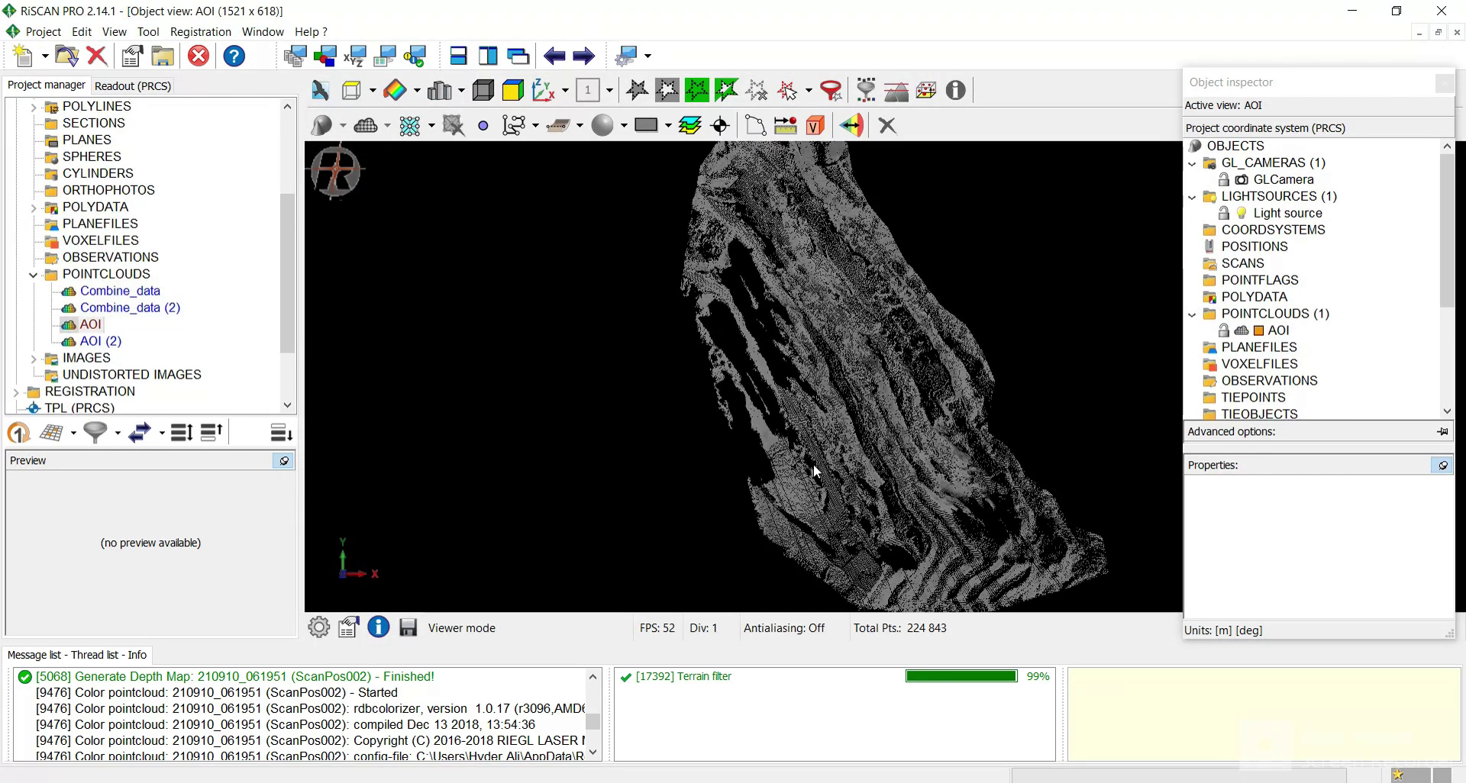
Examine the reflectance-colored AOI point cloud, including the objects standing out on the bench surface
left_click_drag(815, 471, 941, 426)
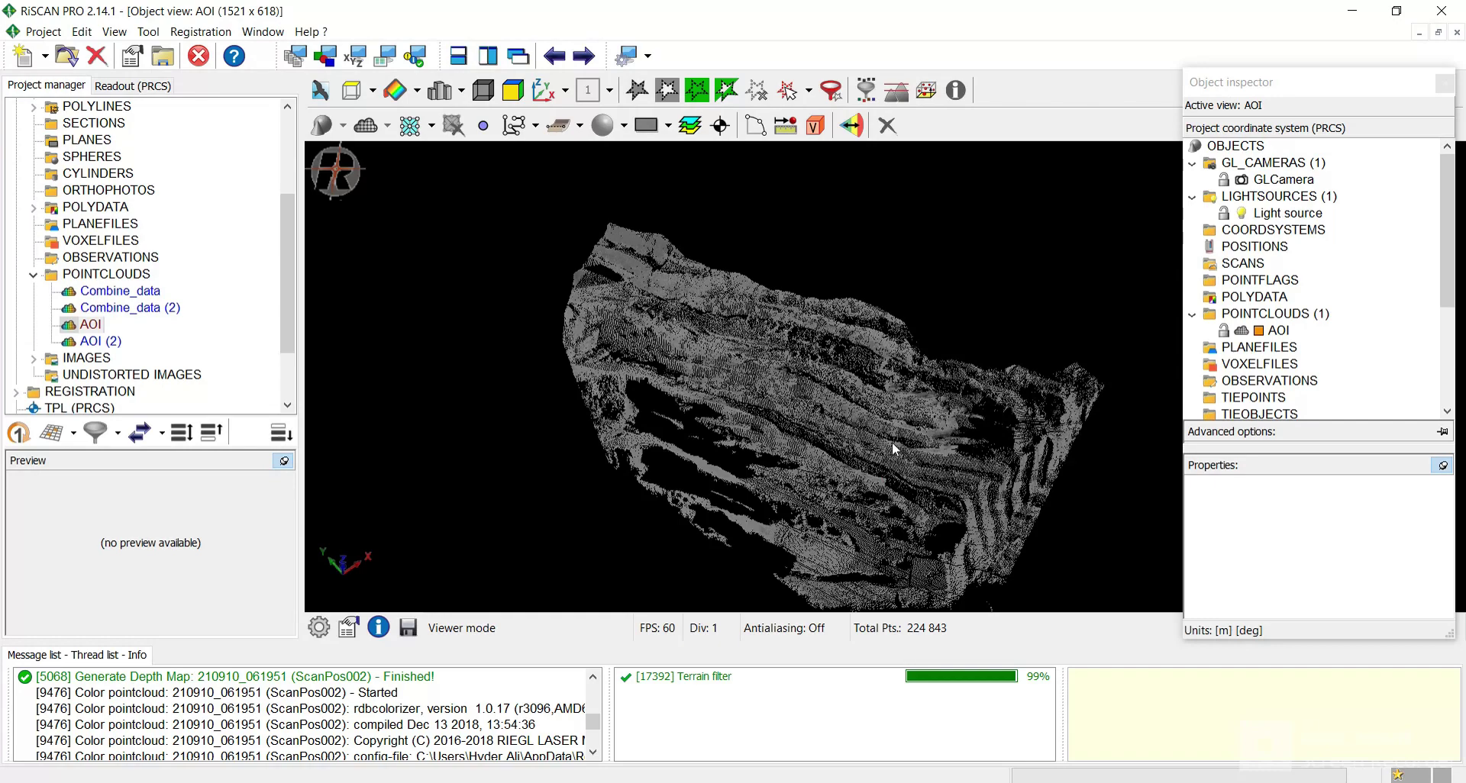
left_click_drag(892, 442, 656, 342)
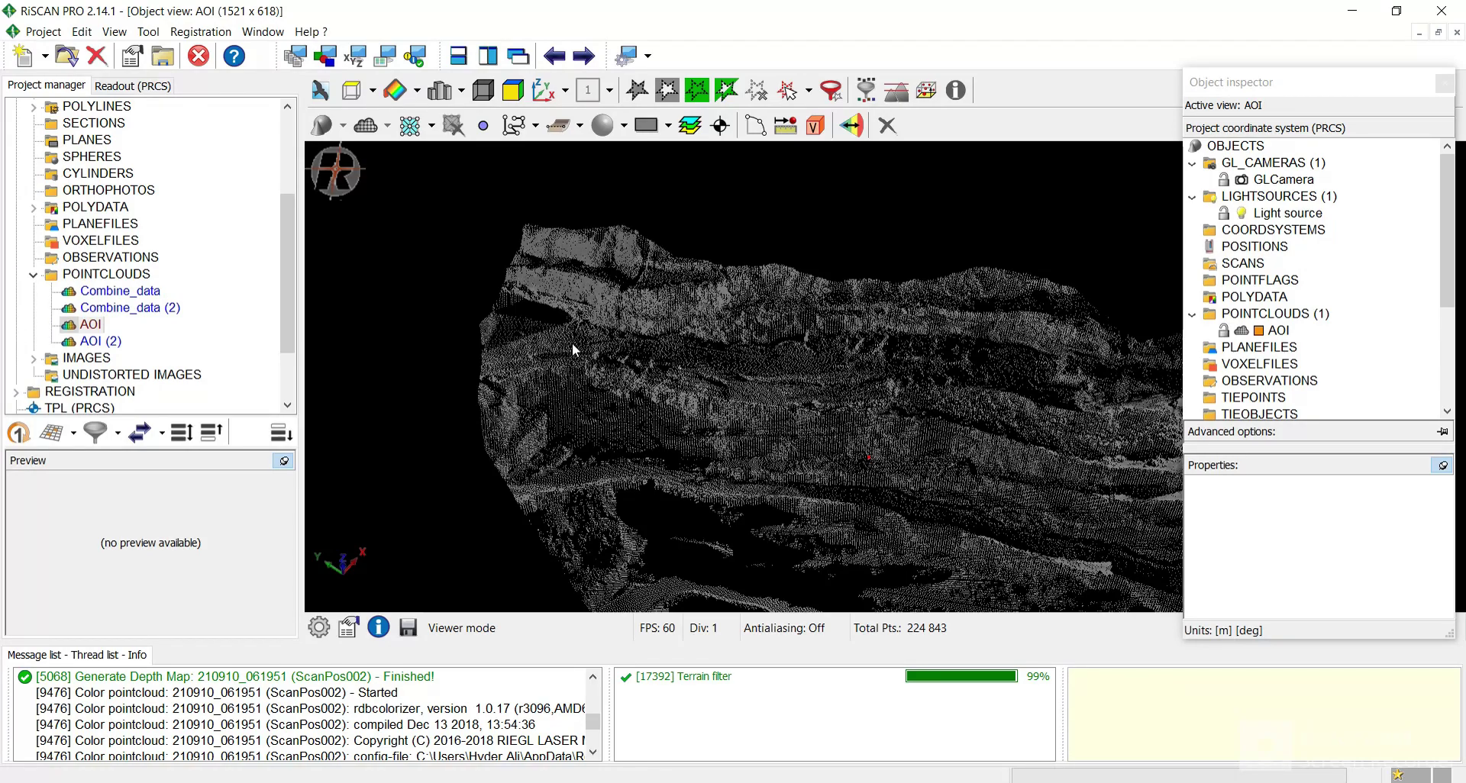
middle_click_drag(741, 379, 504, 348)
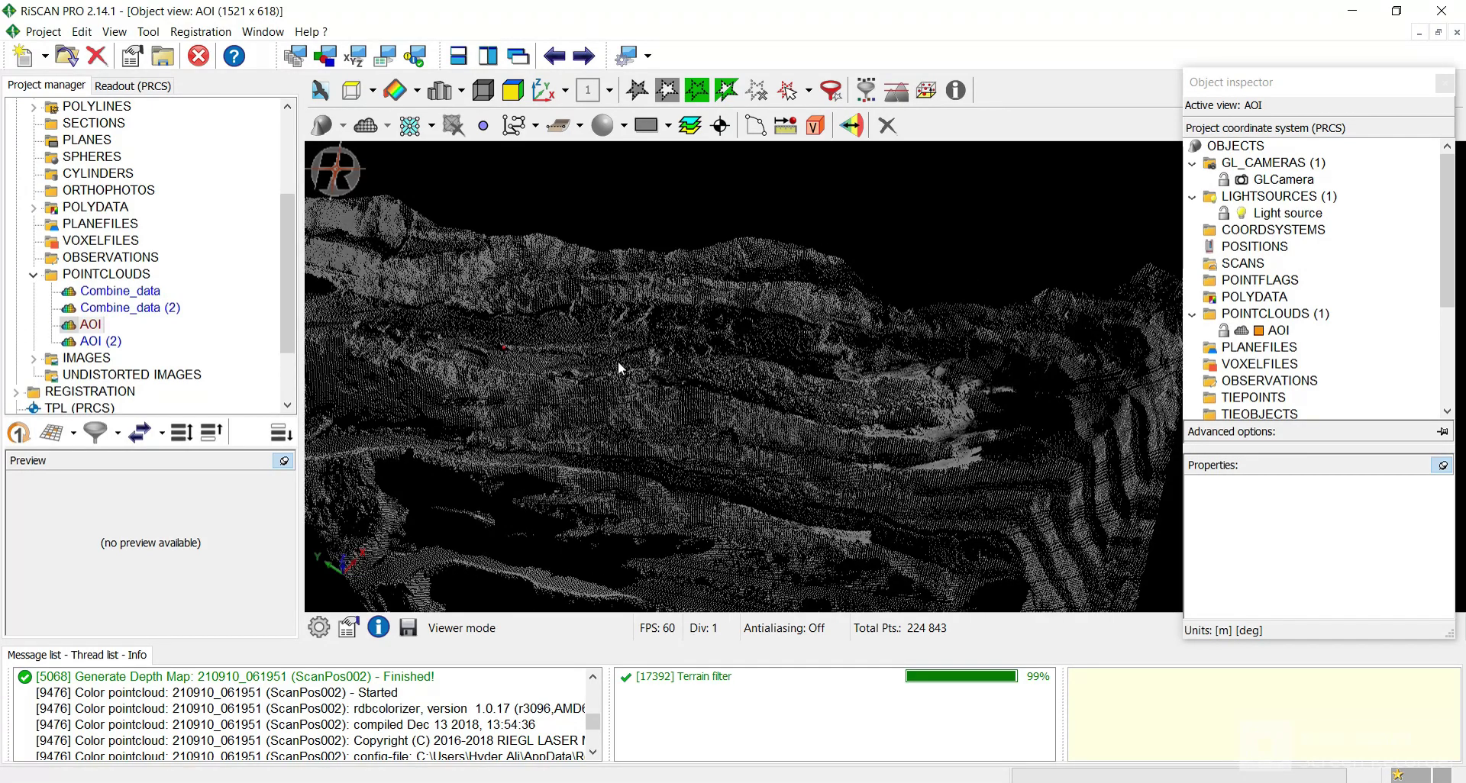
scroll(648, 363, "up", 5)
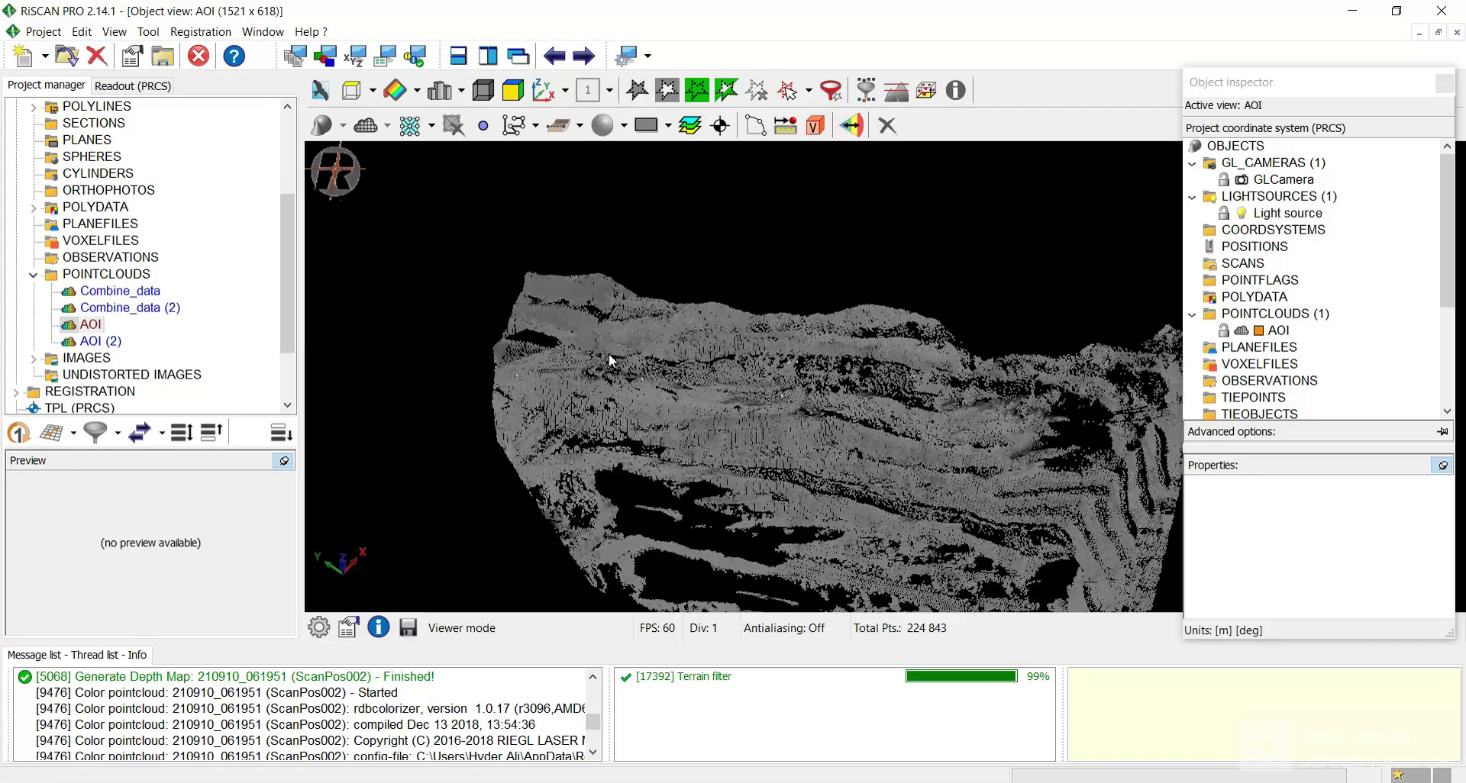
scroll(528, 377, "up", 4)
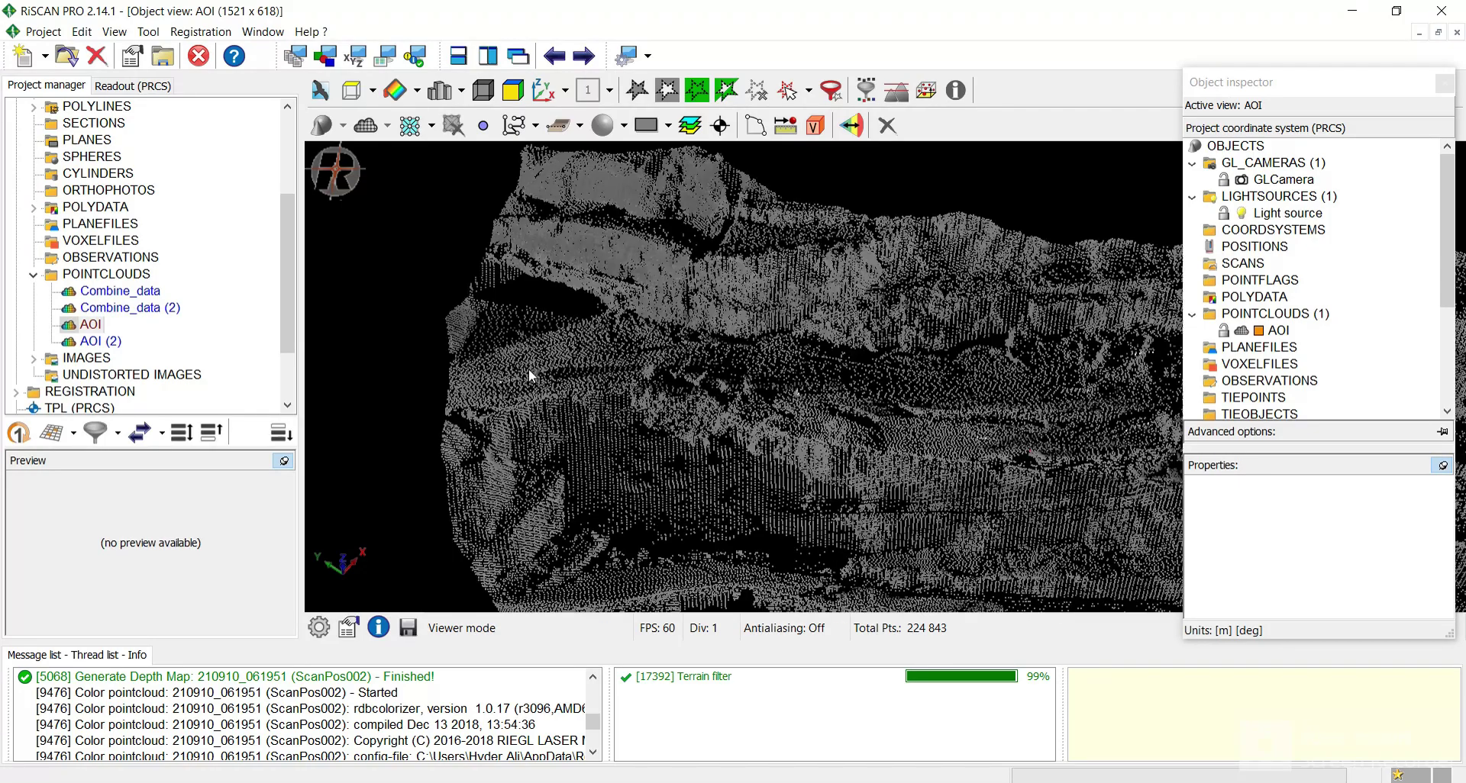
scroll(527, 393, "up", 4)
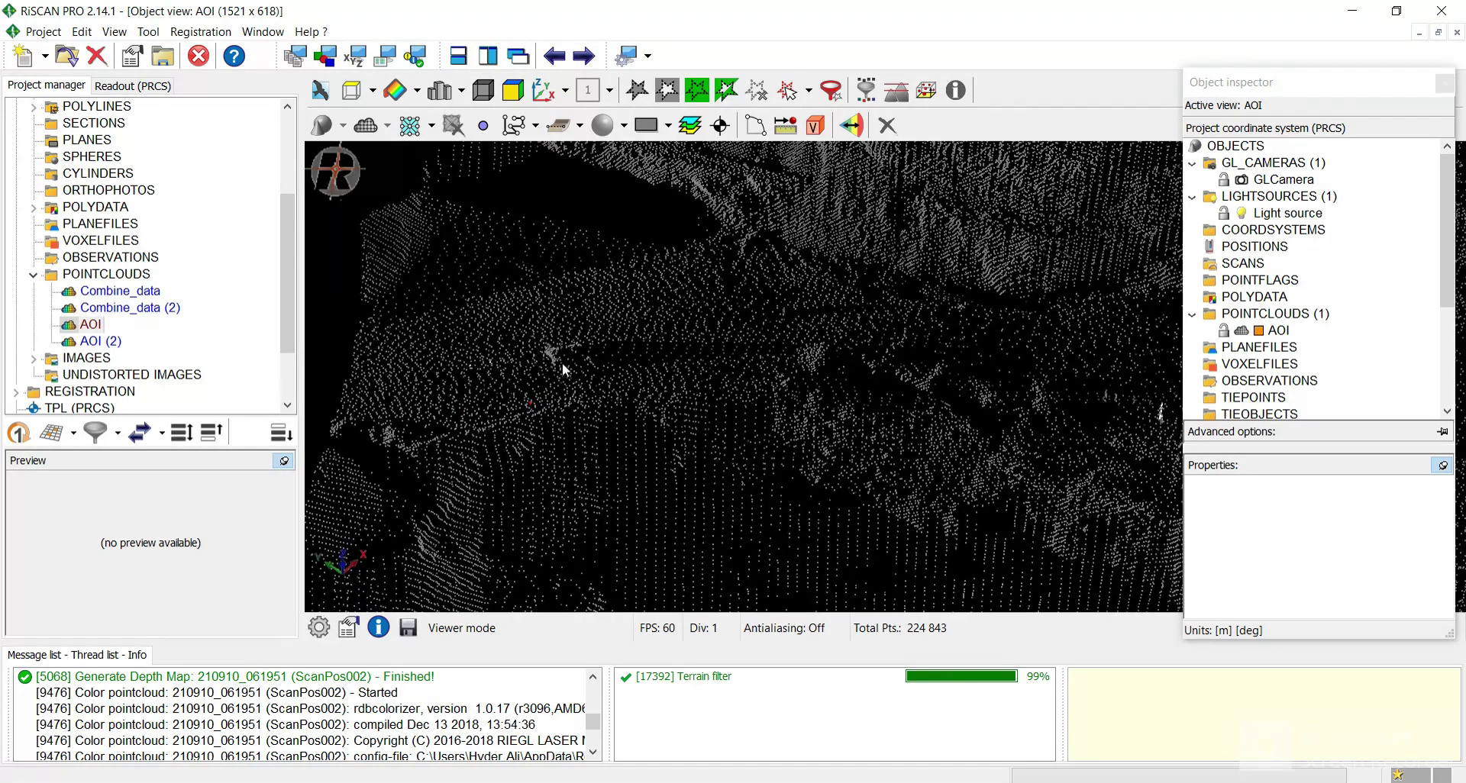
left_click_drag(540, 376, 498, 365)
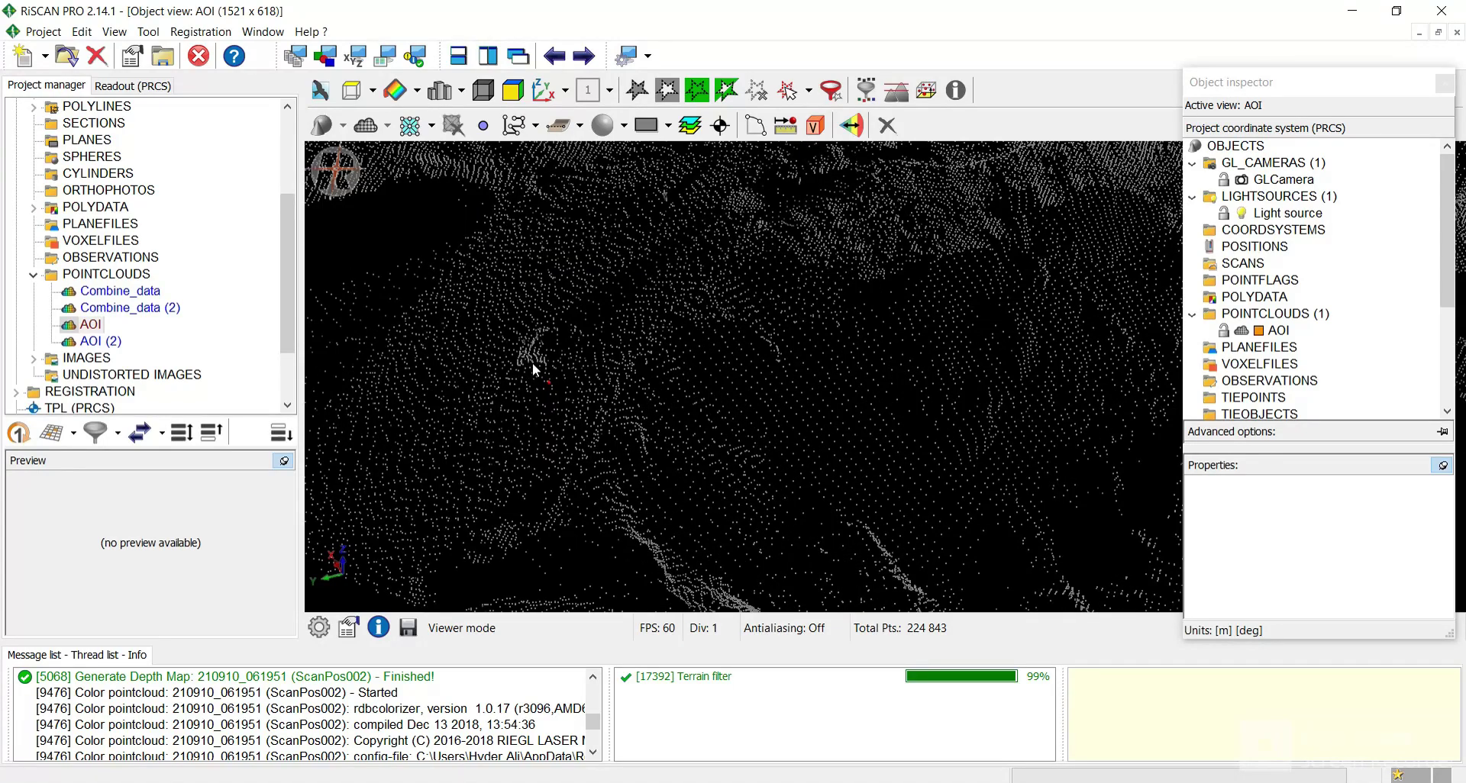
scroll(550, 373, "up", 2)
scroll(594, 377, "down", 5)
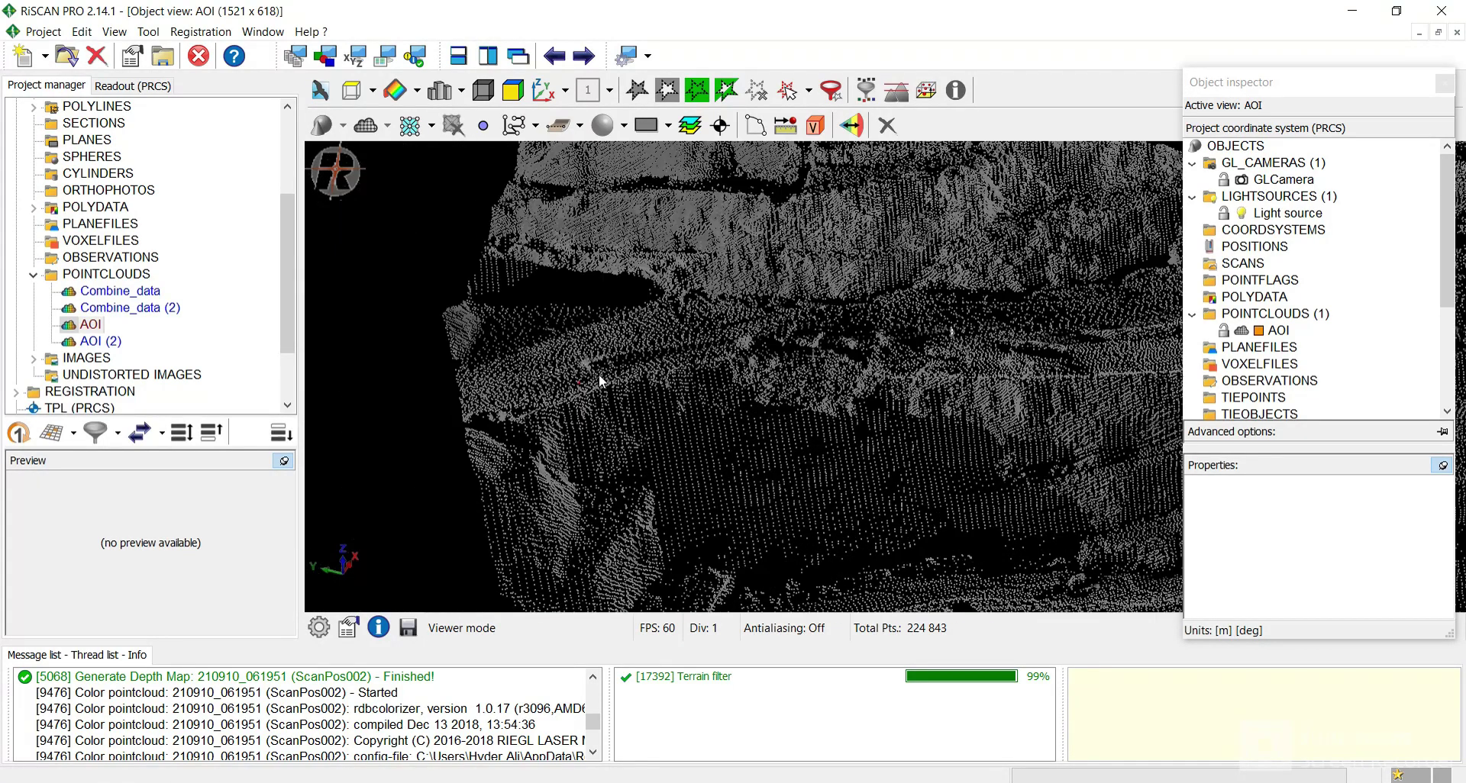
Display the AOI point cloud in Single color mode with its point color set to Fuchsia
left_click(417, 92)
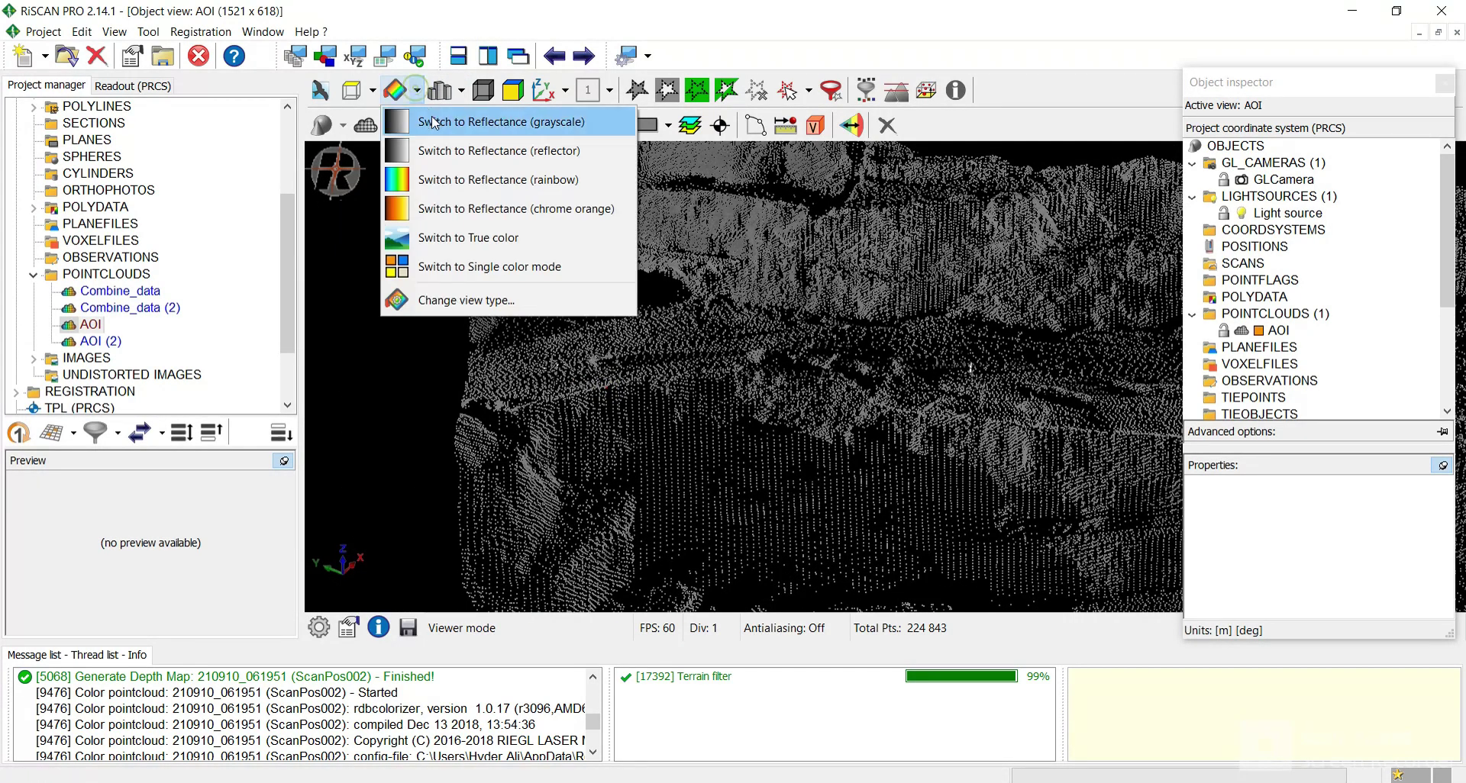
left_click(486, 268)
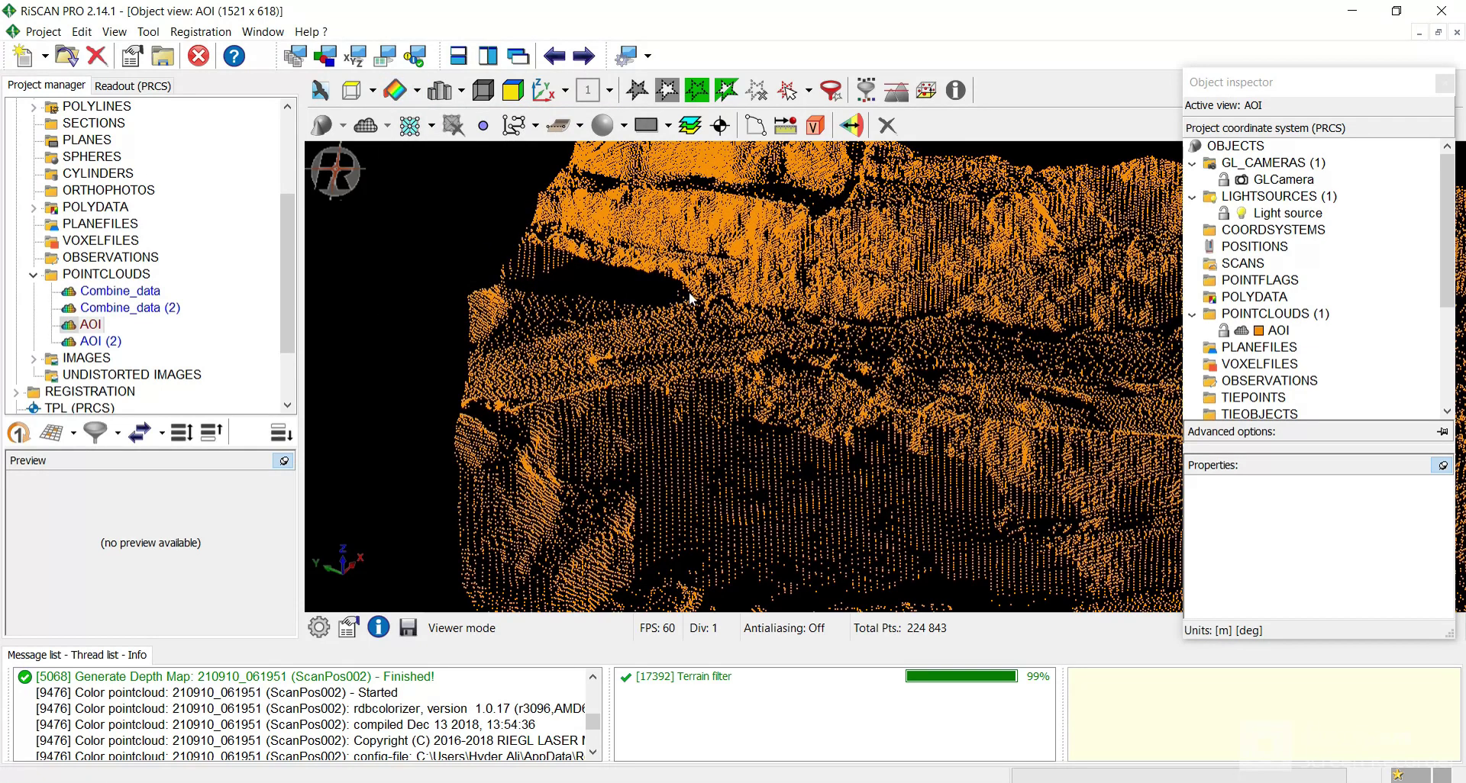
left_click(1262, 333)
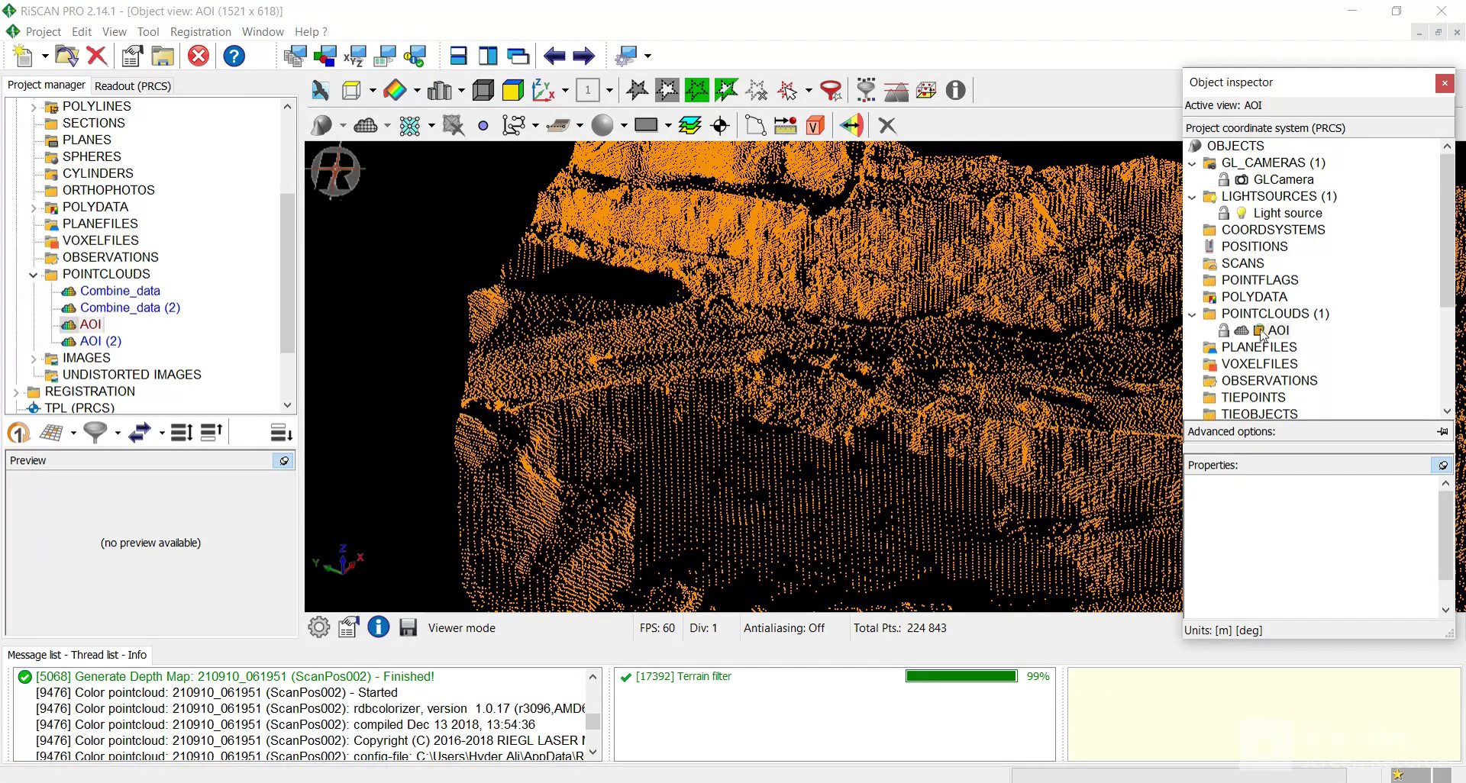
left_click(1403, 594)
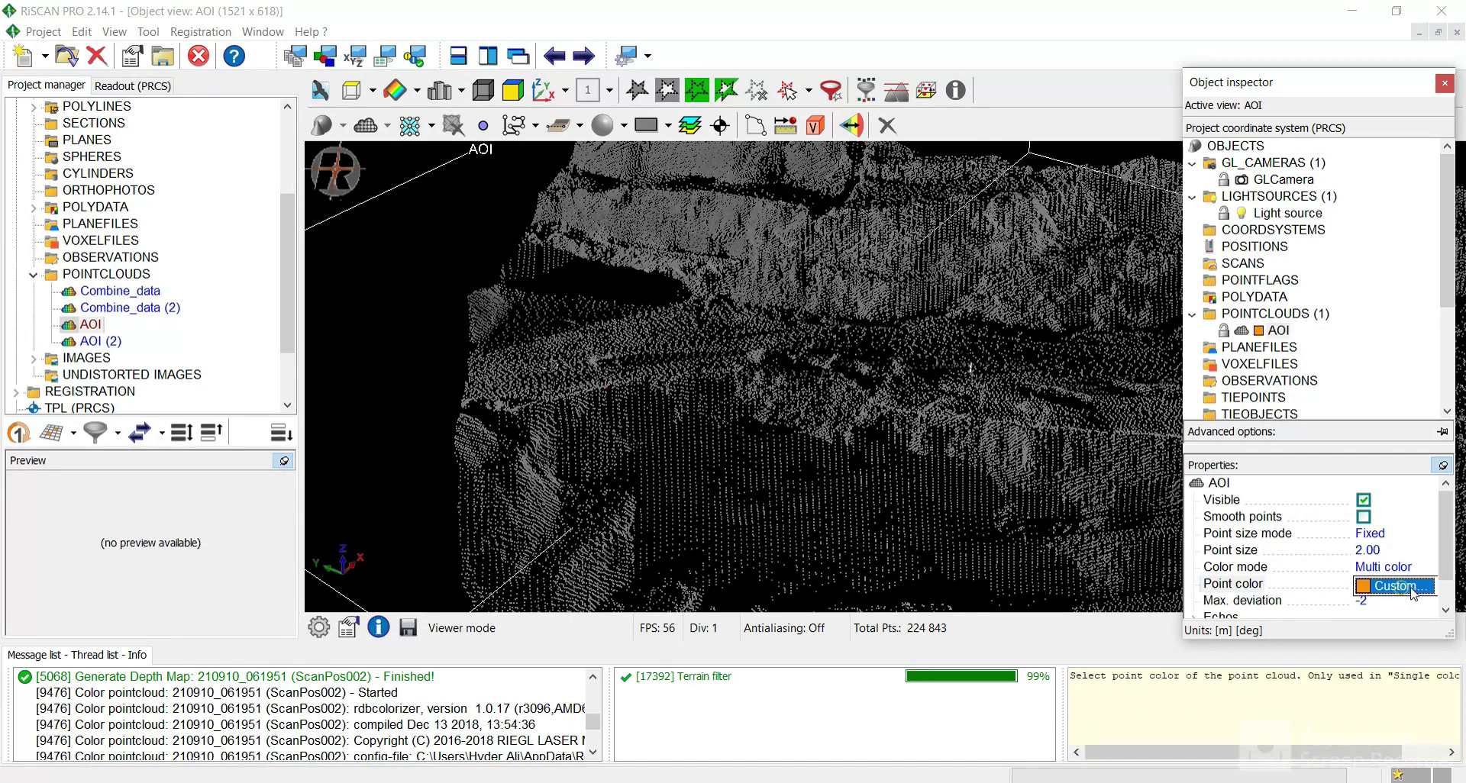
left_click(1405, 588)
left_click(1398, 685)
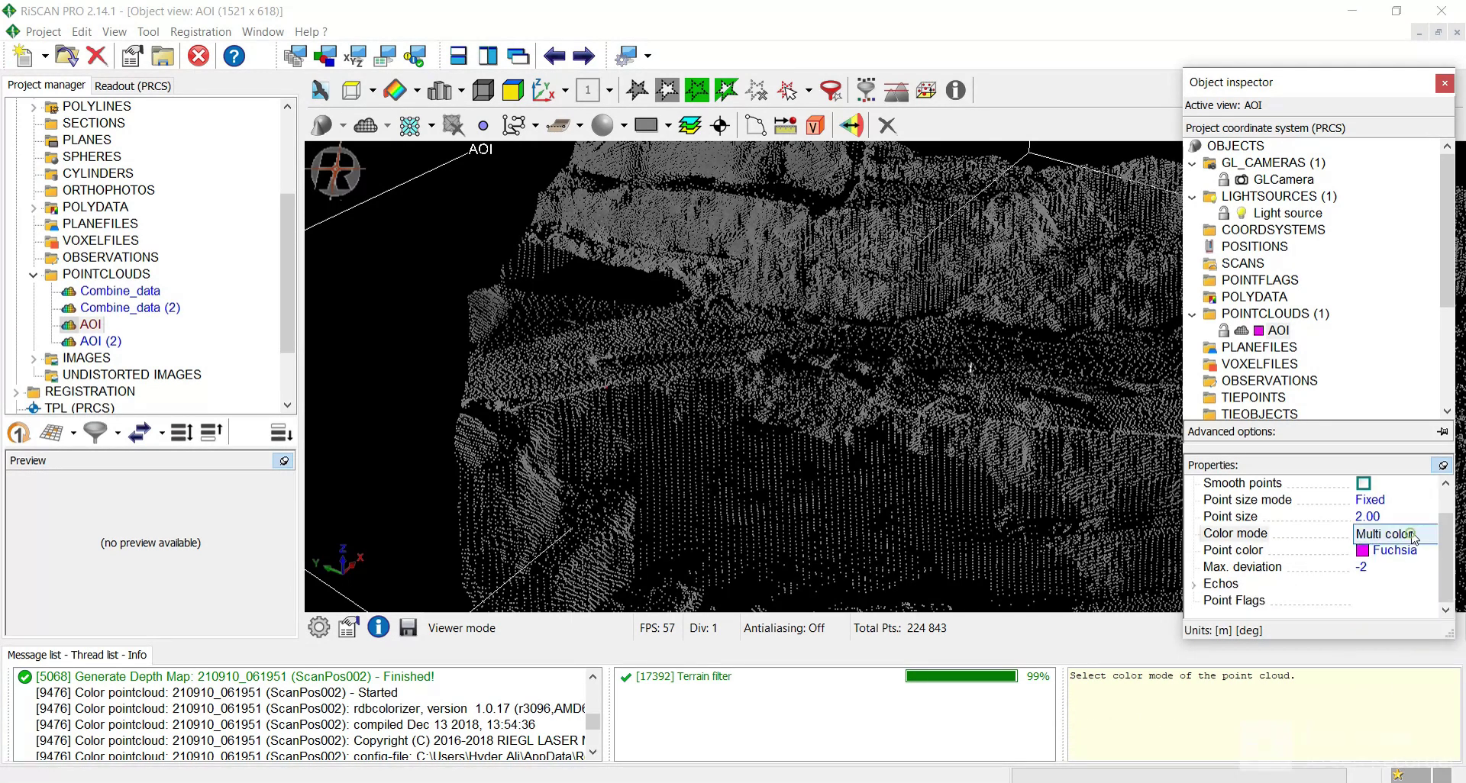
left_click(1405, 566)
left_click(1405, 568)
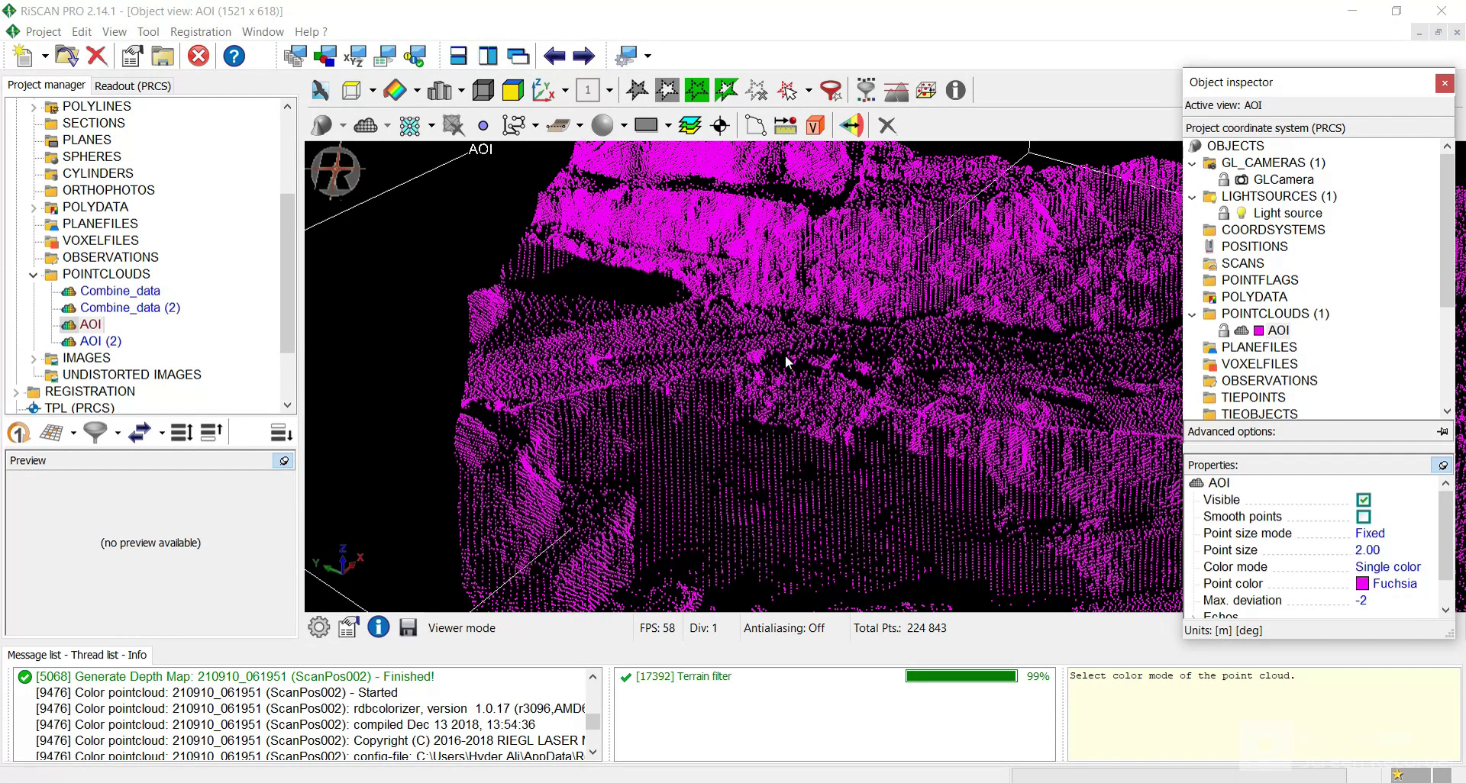
Examine the fuchsia AOI point cloud from close up on the benches out to its full extent, from several angles
left_click_drag(844, 345, 659, 380)
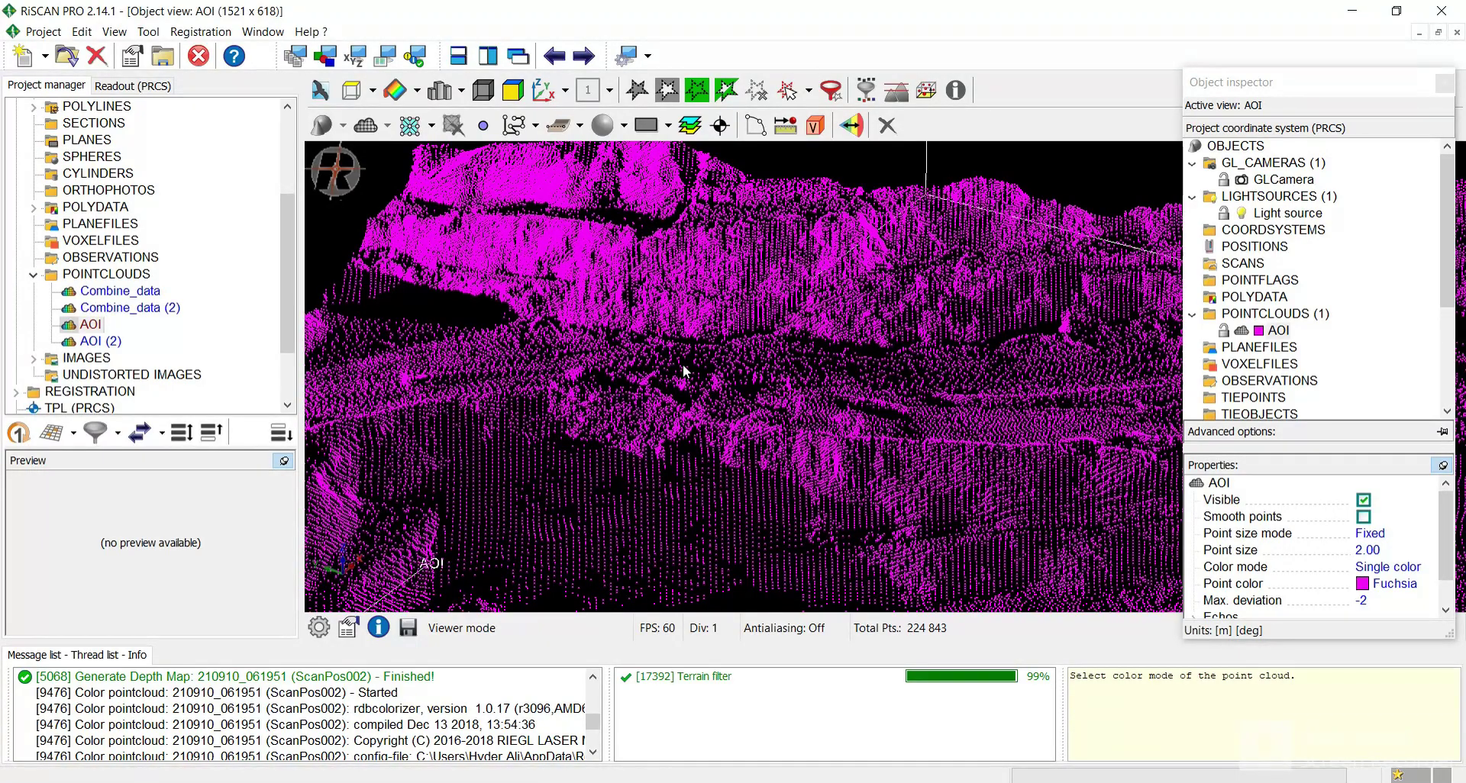
mouse_move(691, 386)
left_mouse_down()
mouse_move(752, 376)
mouse_move(683, 401)
left_mouse_up()
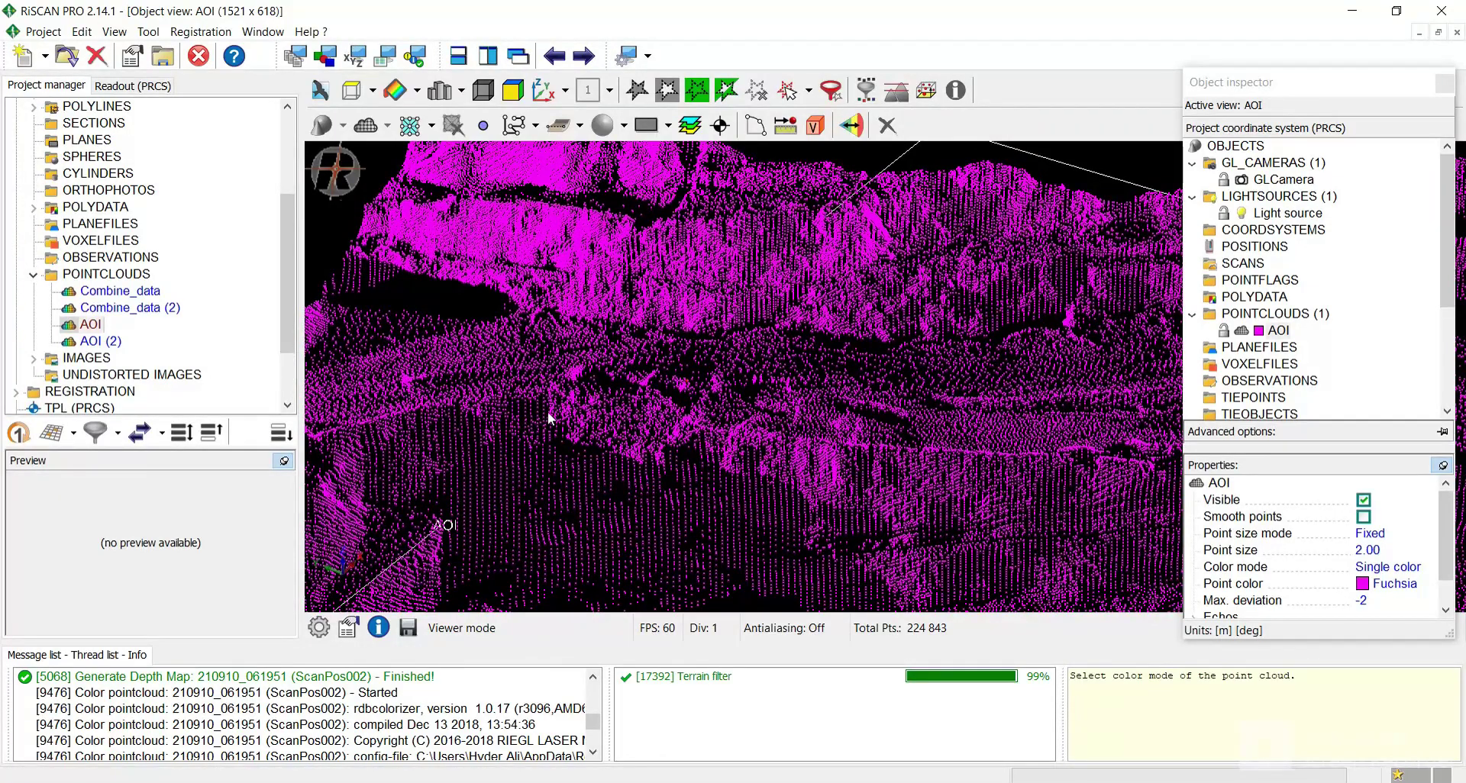
scroll(580, 389, "down", 3)
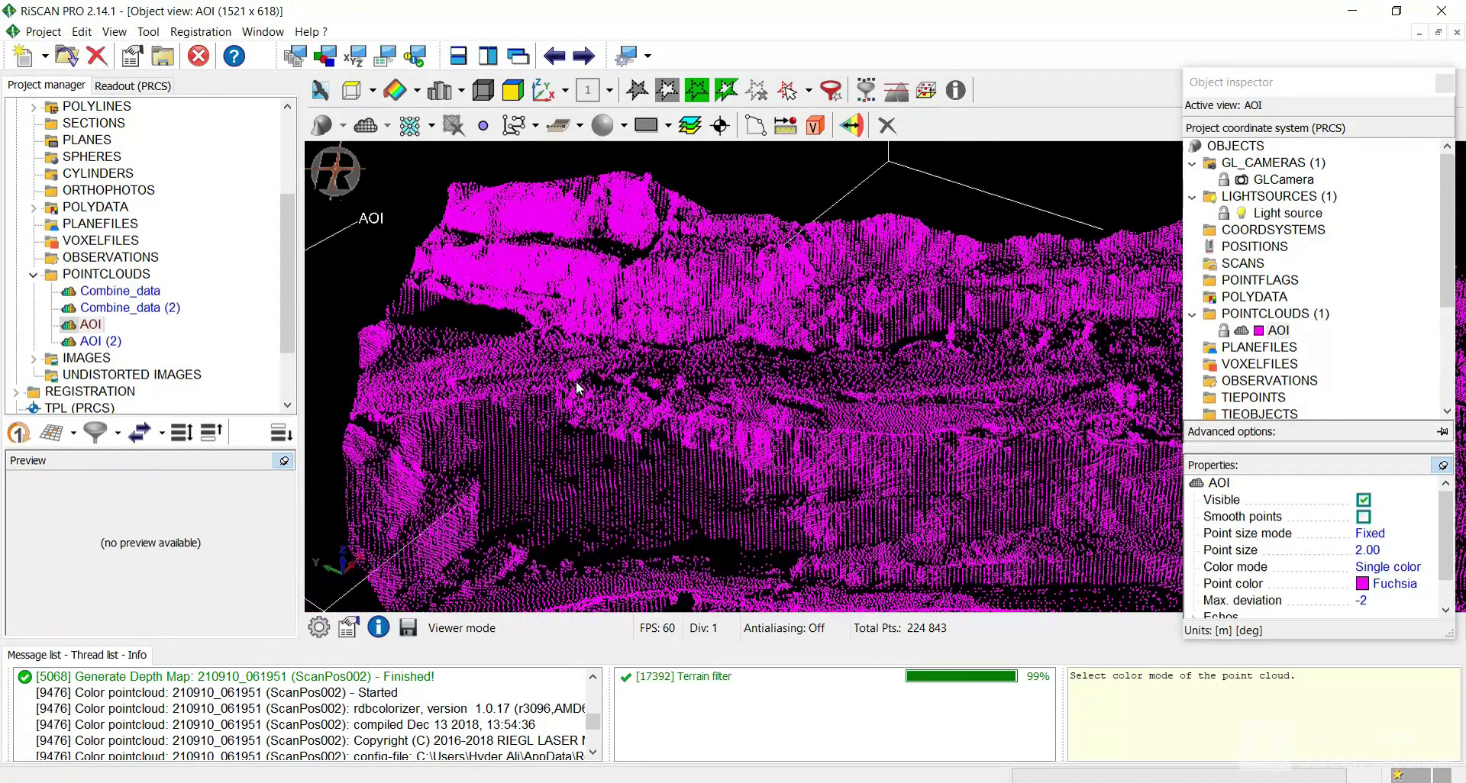
left_click_drag(662, 388, 666, 340)
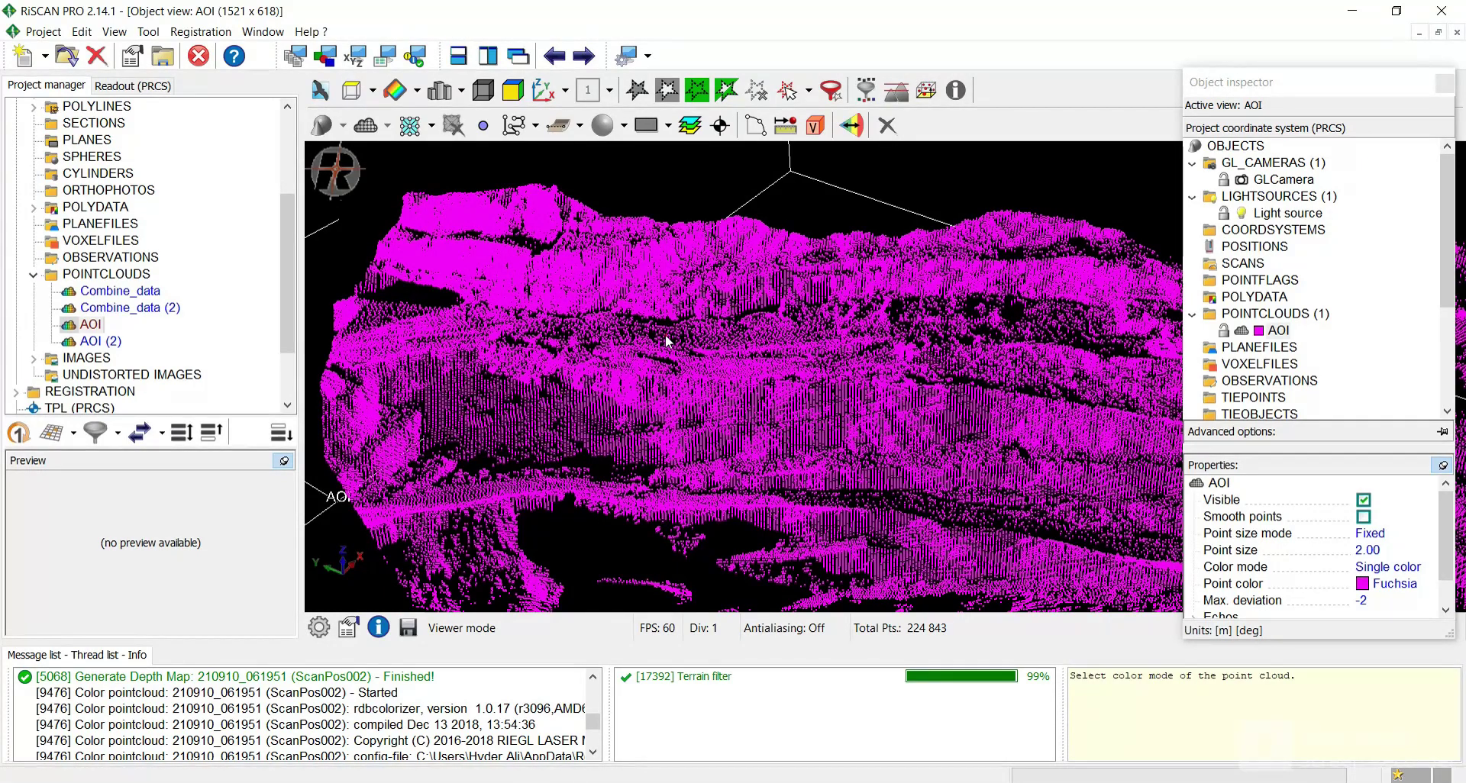
left_click_drag(666, 341, 679, 290)
scroll(733, 358, "down", 3)
left_click_drag(737, 359, 737, 379)
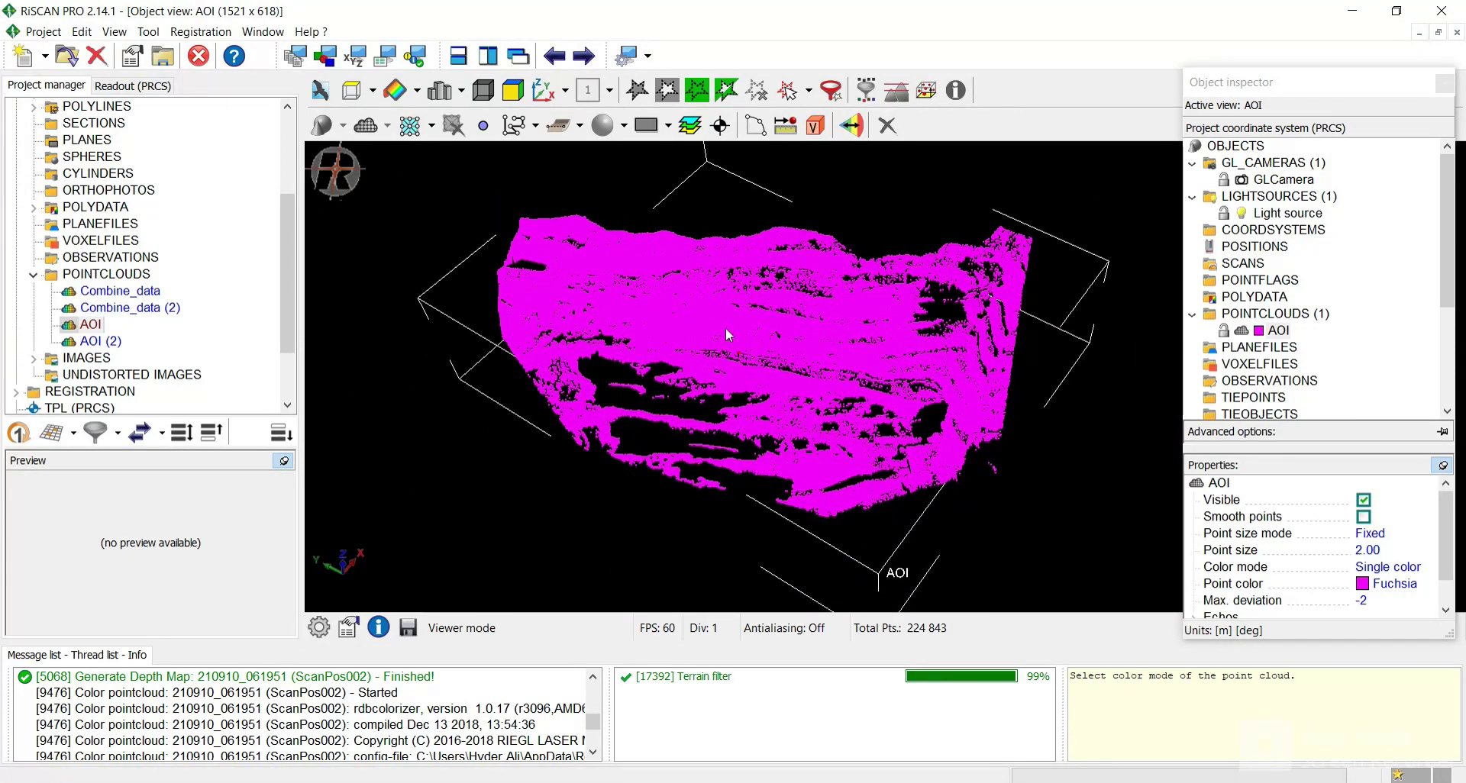
left_click_drag(726, 329, 709, 372)
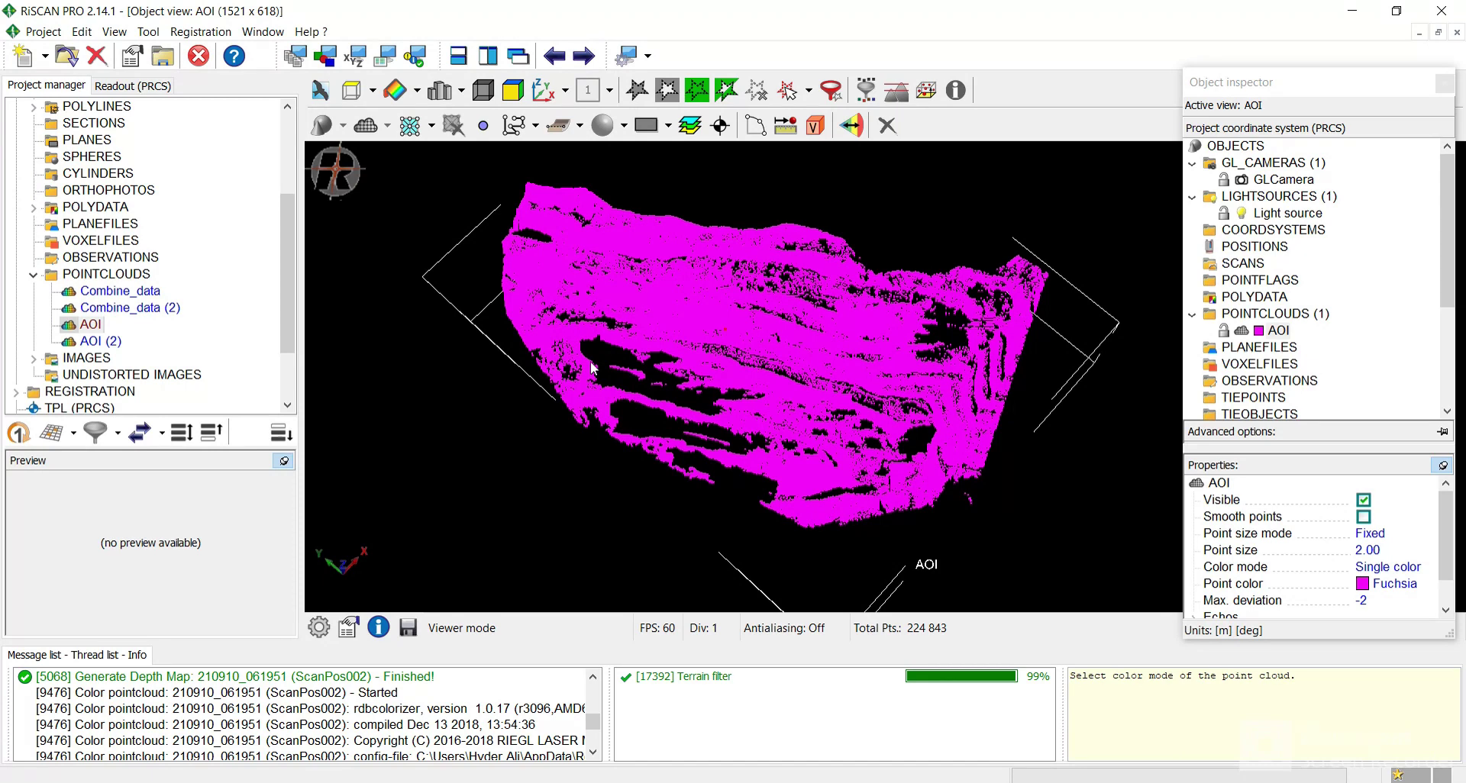
In a bird's-eye view with an orthogonal camera, create Plane001 from two points with Free orientation, running diagonally across the AOI point cloud
left_click(327, 99)
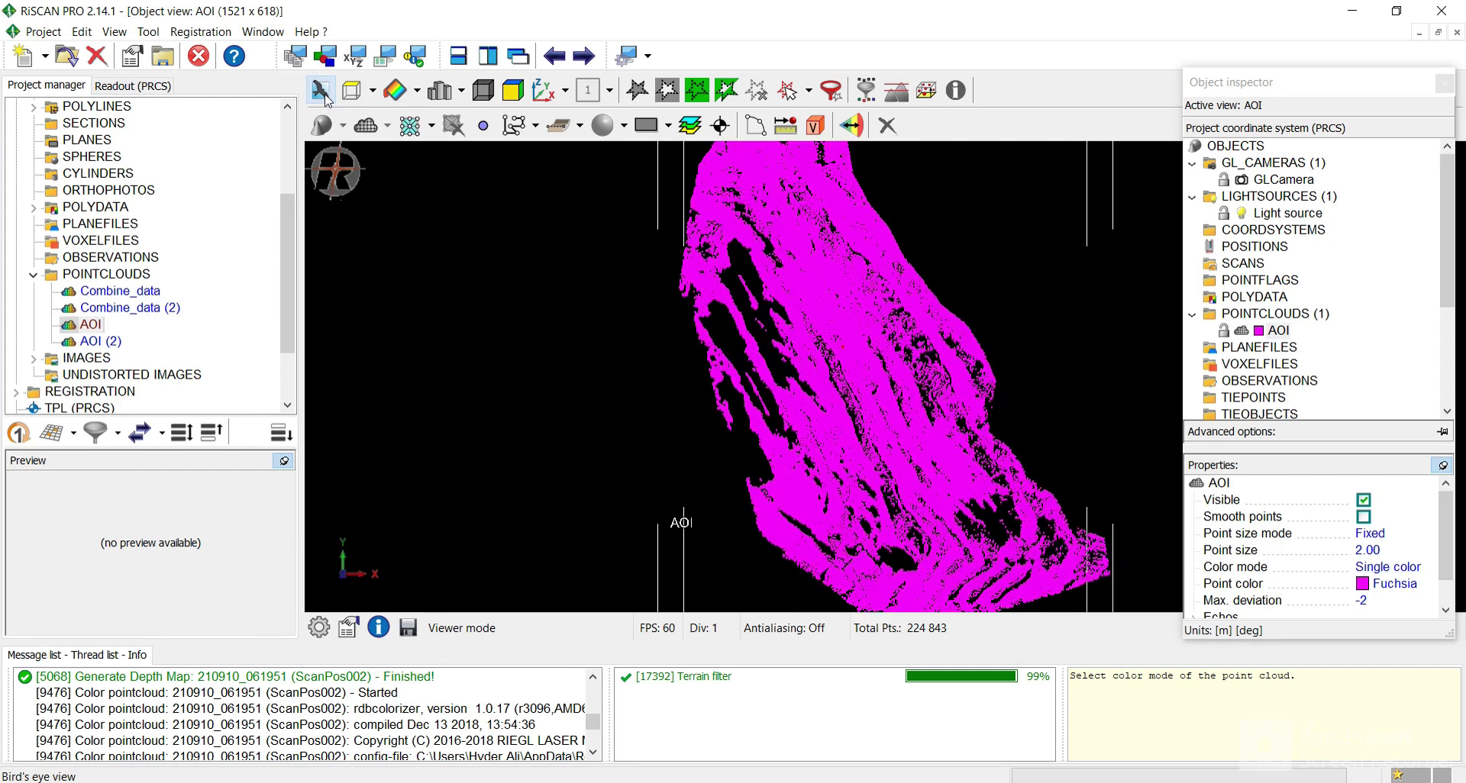
left_click(1245, 183)
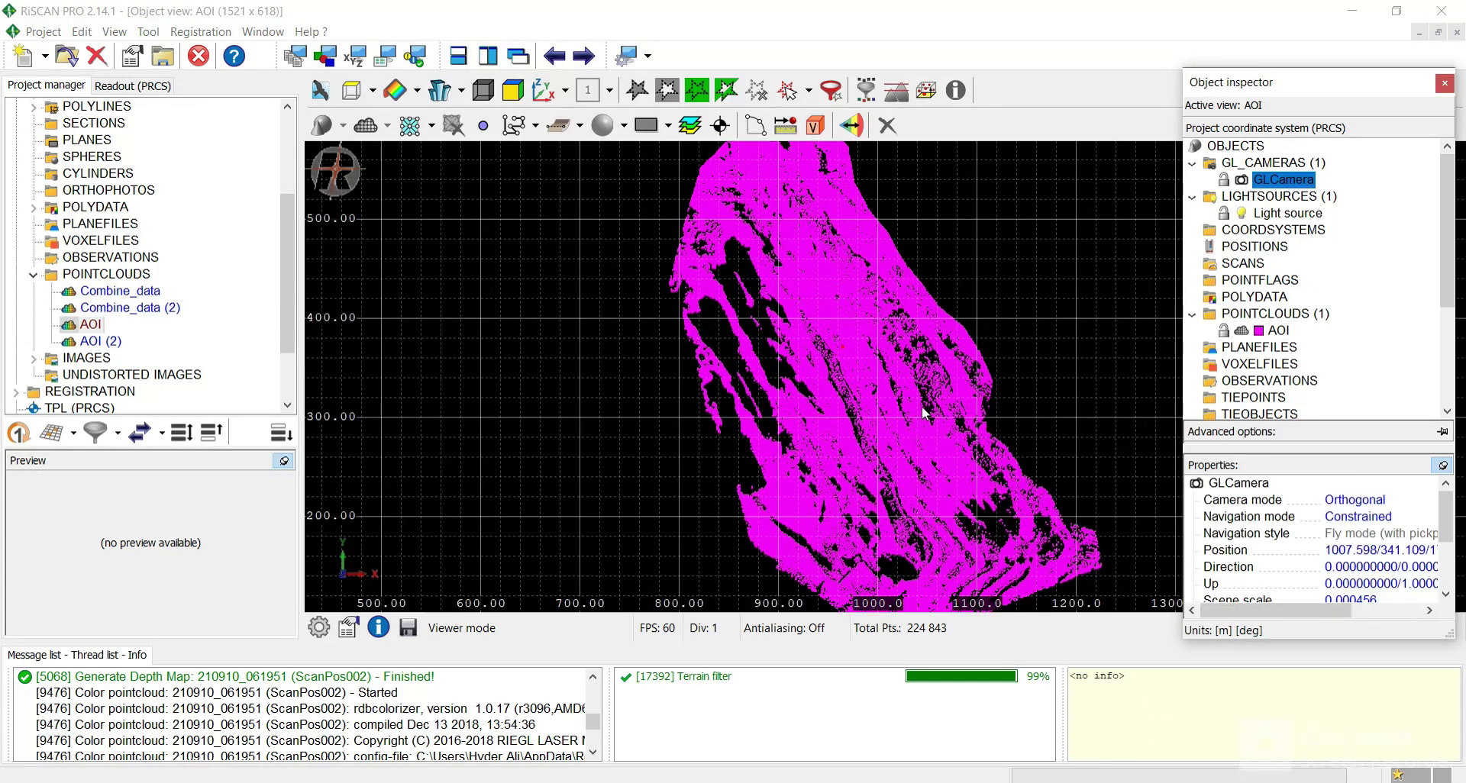
left_click(671, 132)
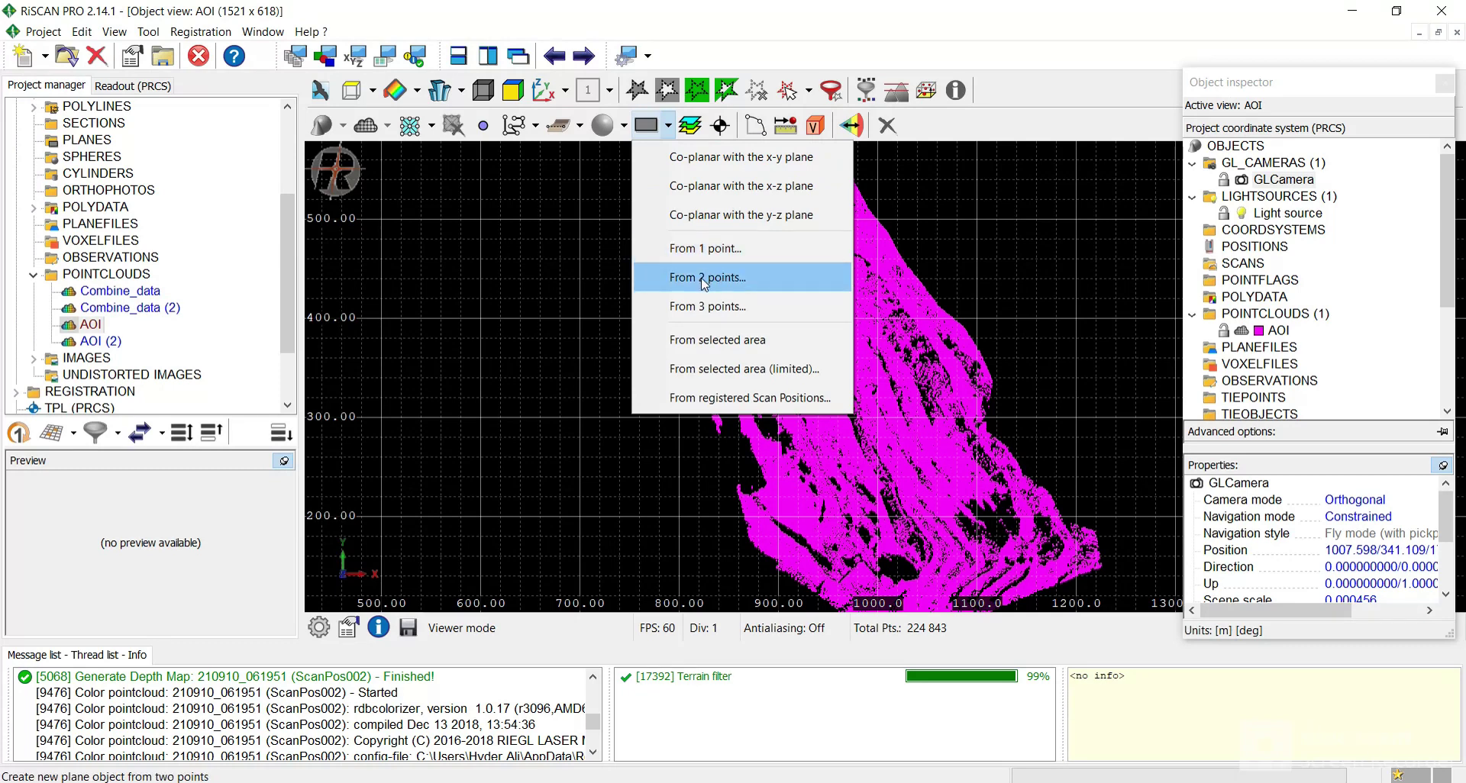
left_click(769, 285)
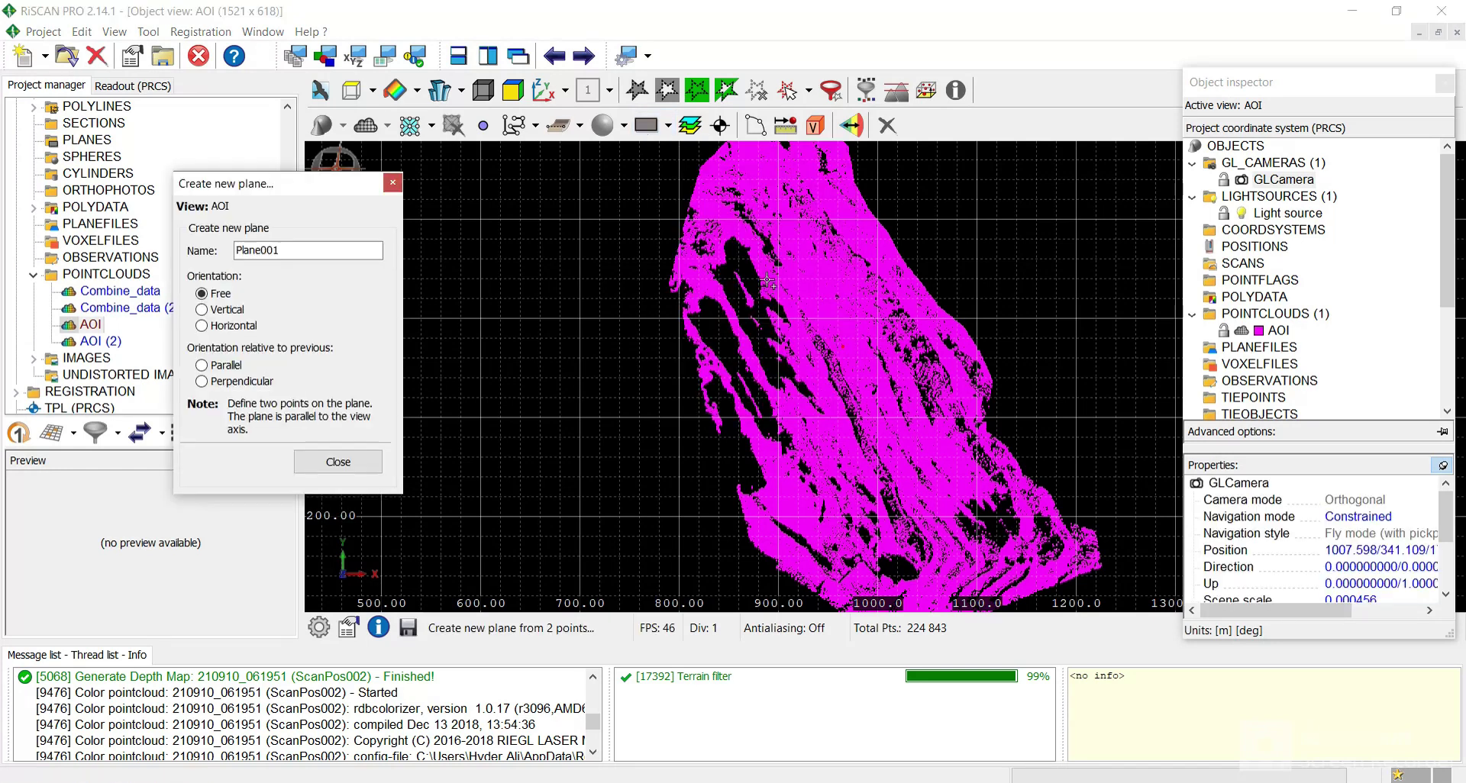
left_click_drag(287, 181, 399, 152)
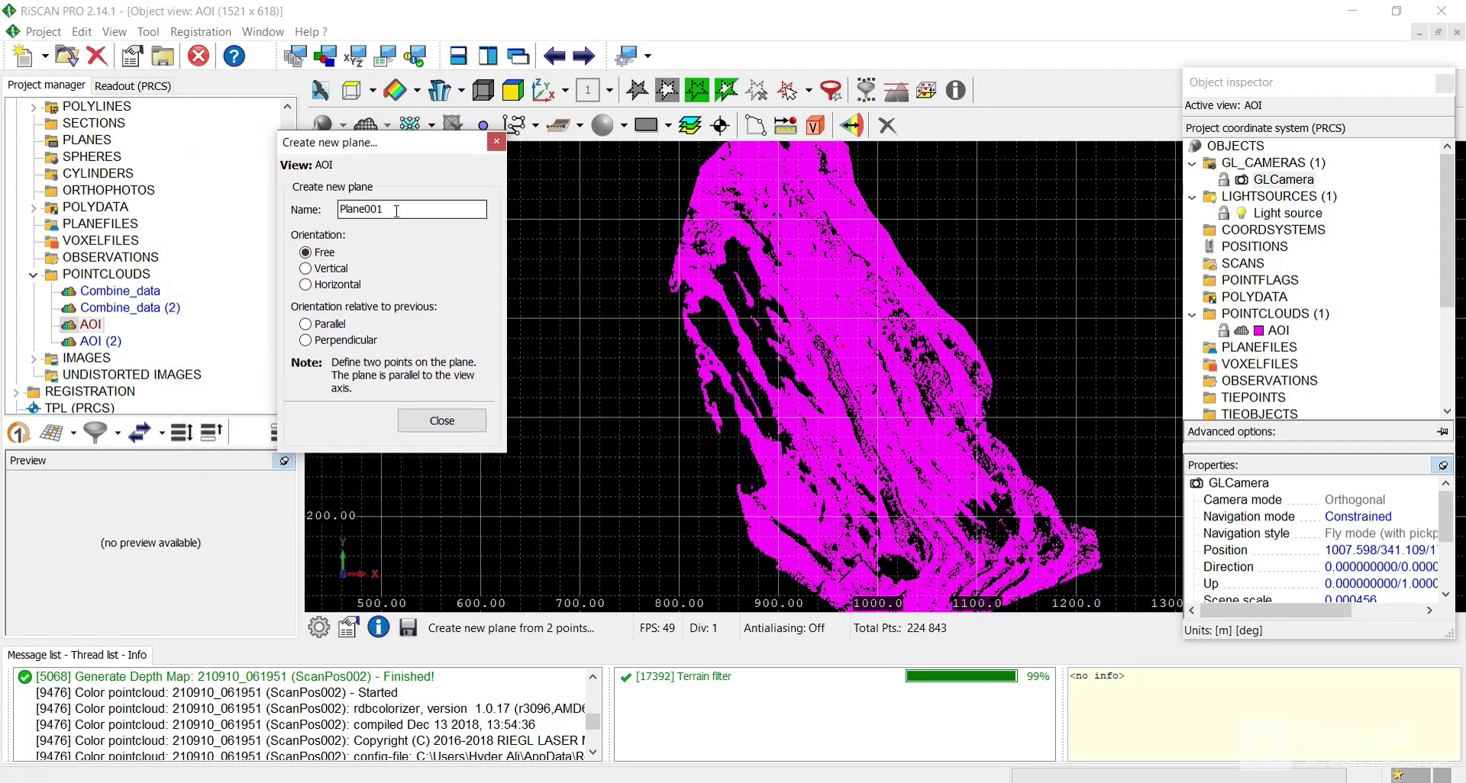
left_click_drag(385, 208, 317, 206)
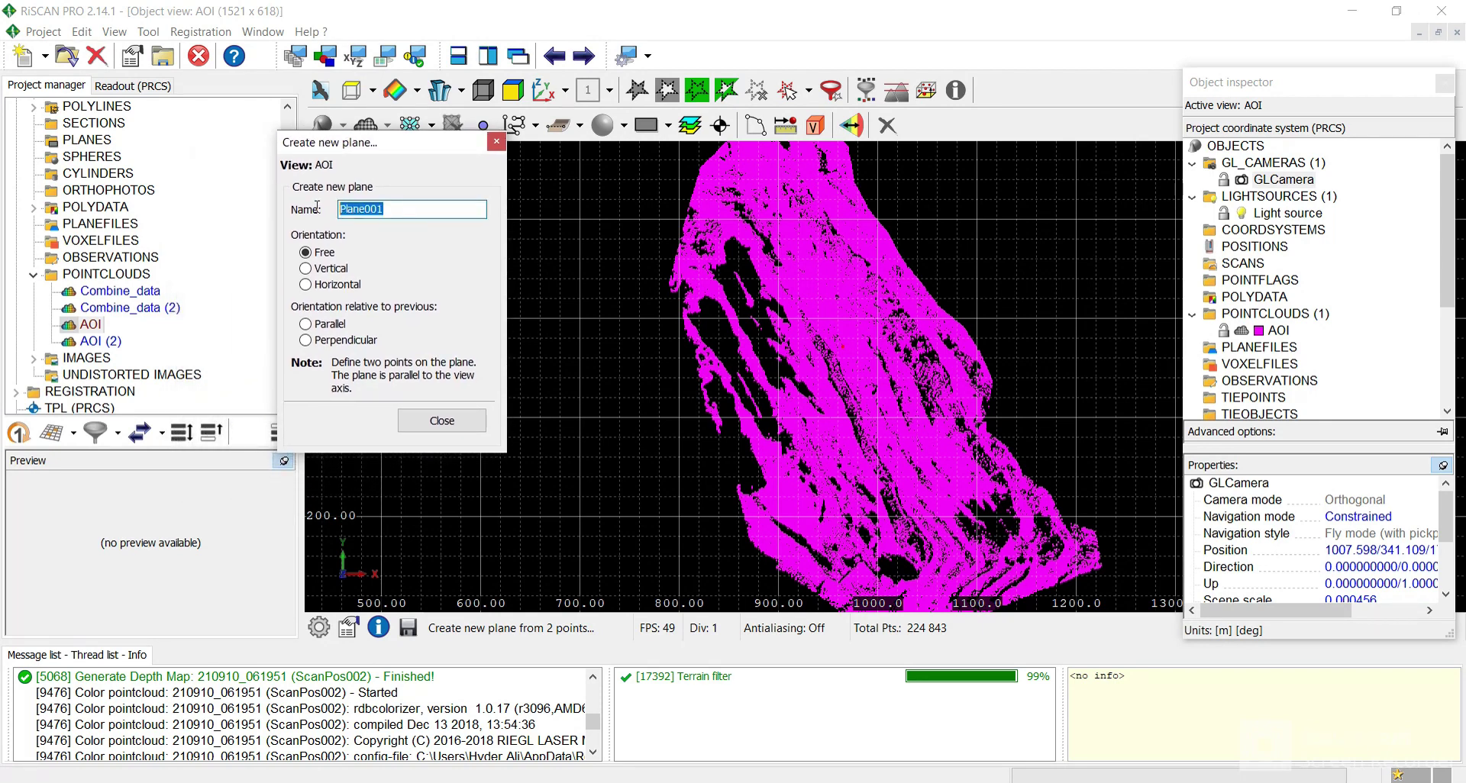
left_click(444, 209)
left_click(330, 255)
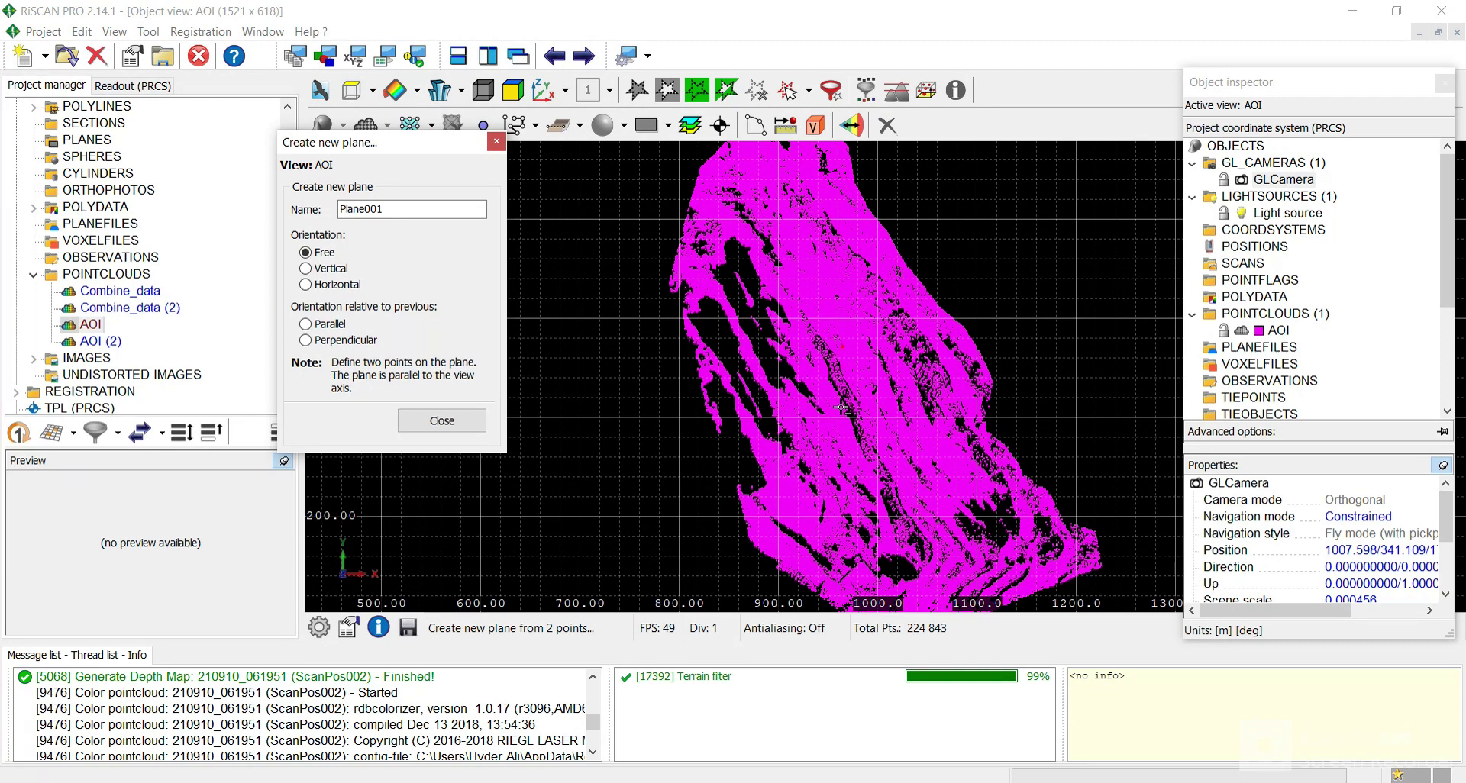
left_click(692, 448)
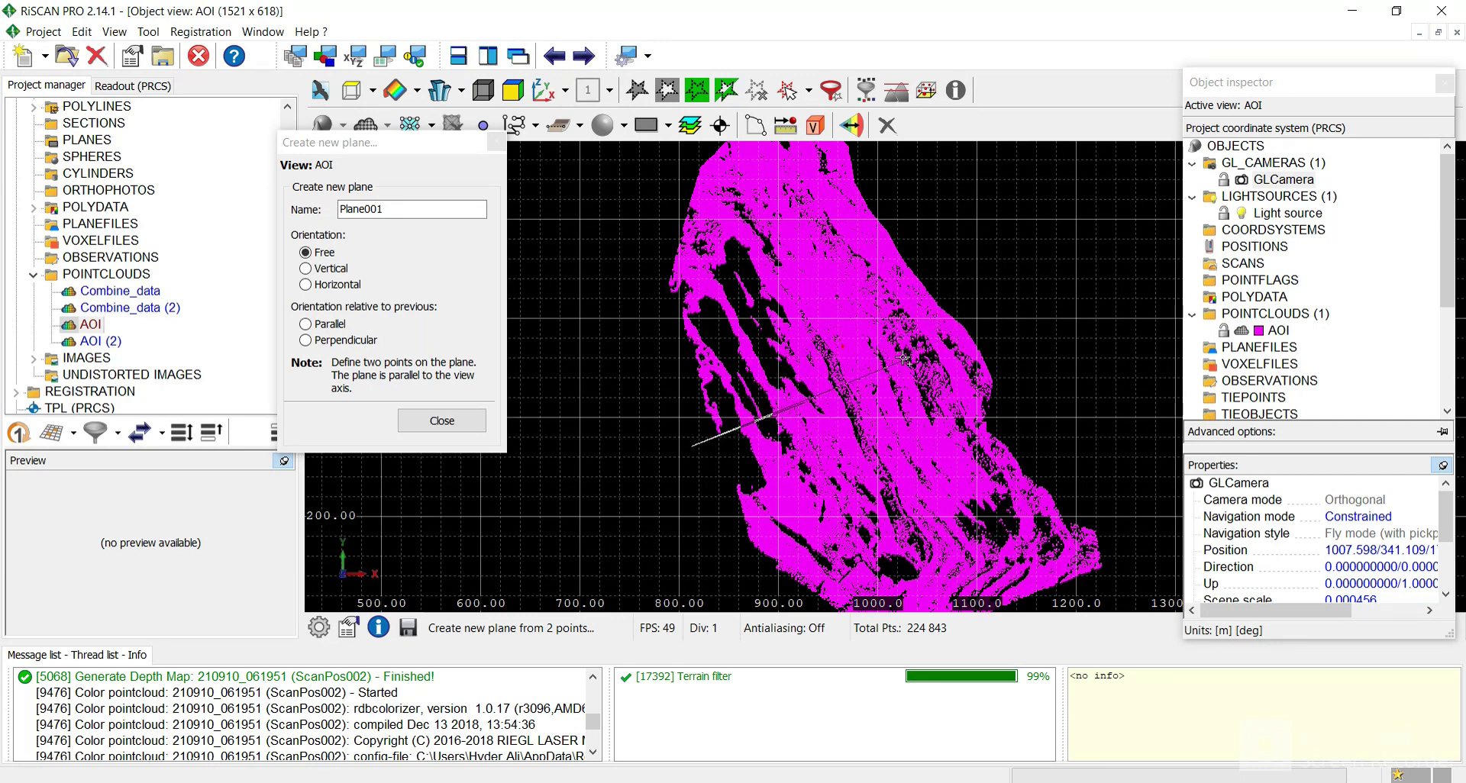
left_click(982, 299)
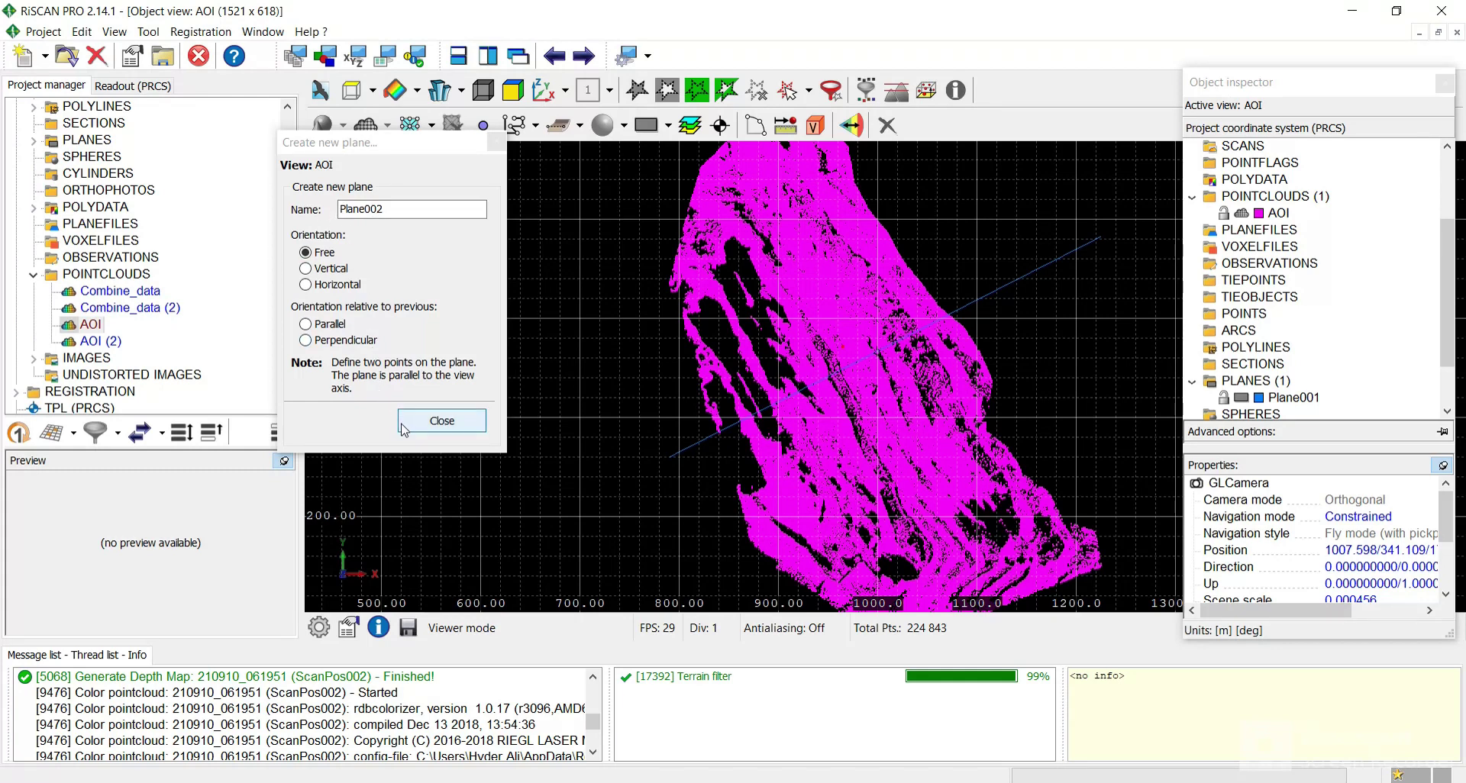
left_click(442, 420)
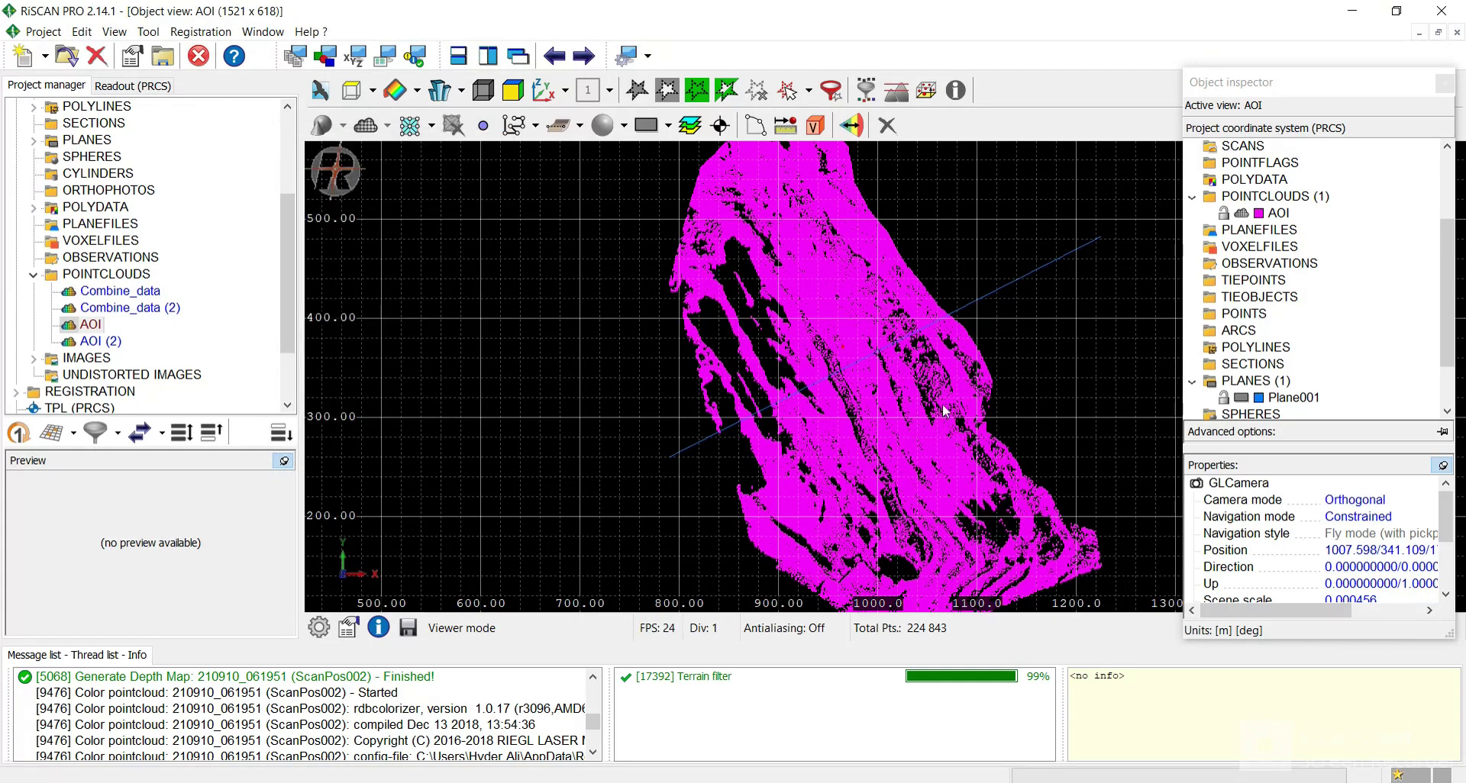
Return the camera to perspective and look at how Plane001 cuts through the point cloud
scroll(1311, 229, "up", 3)
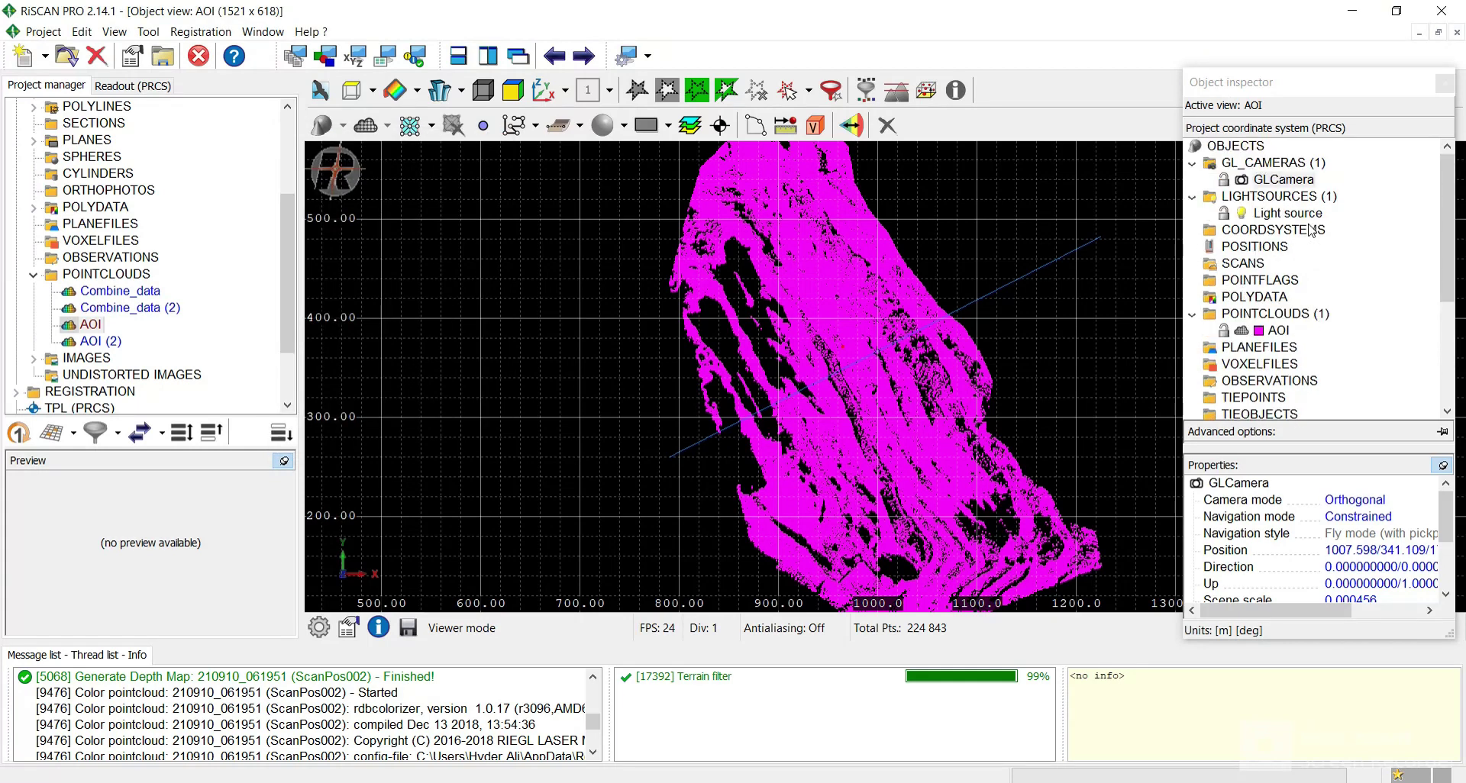
double_click(1243, 184)
left_click_drag(779, 489, 875, 336)
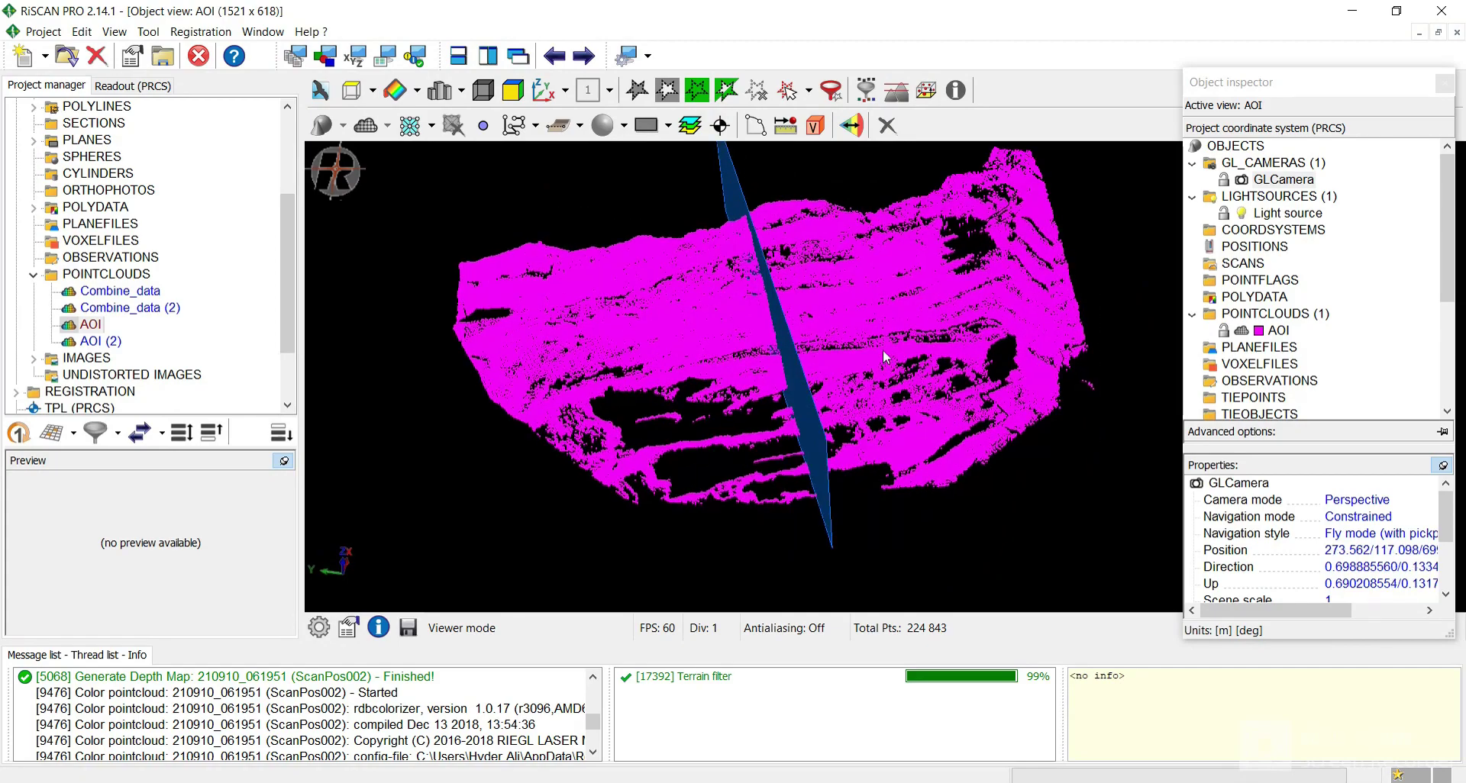
middle_click_drag(831, 337, 755, 365)
left_click_drag(755, 366, 666, 310)
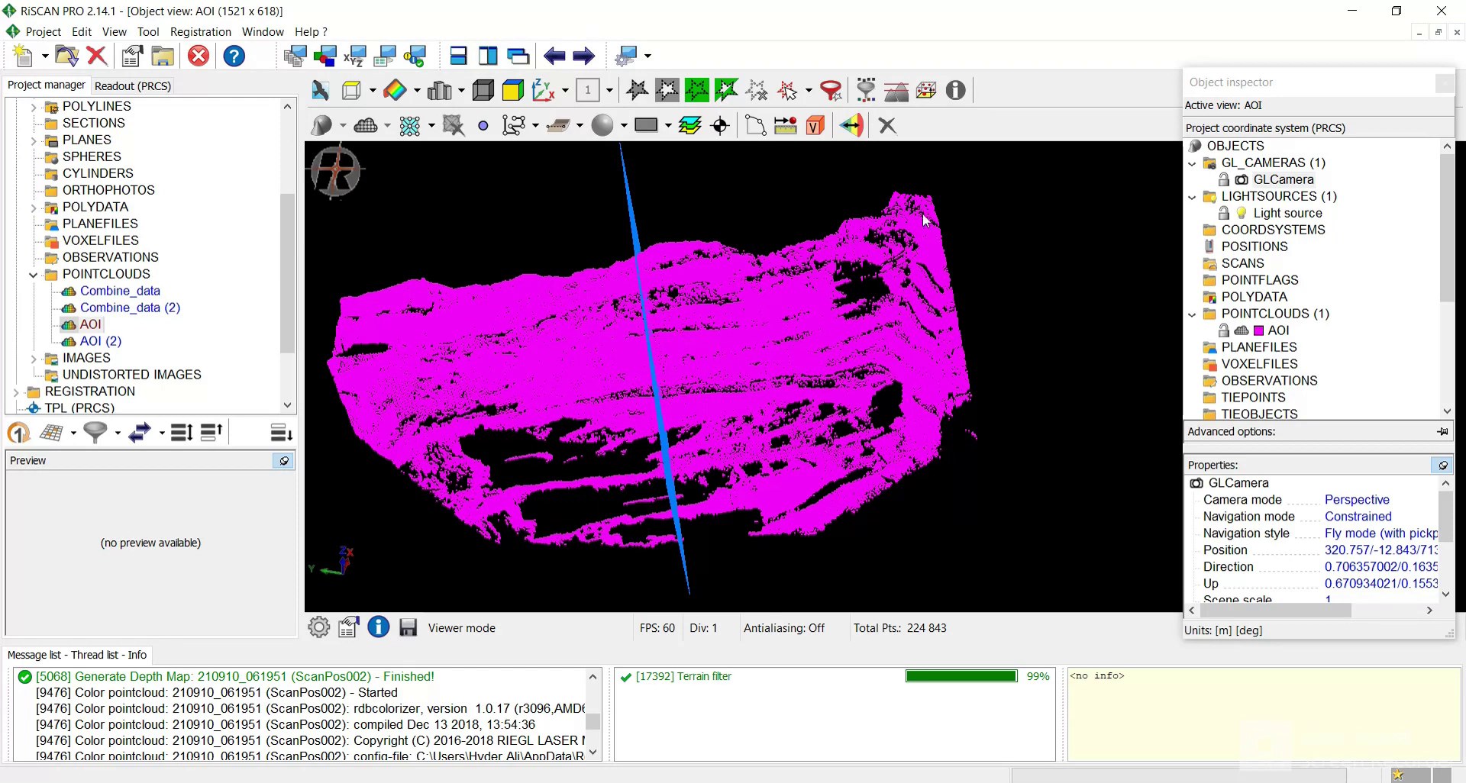
Open the plane selection for Plane001 and set its bandwidth to 25 m above and 25 m below
left_click(931, 99)
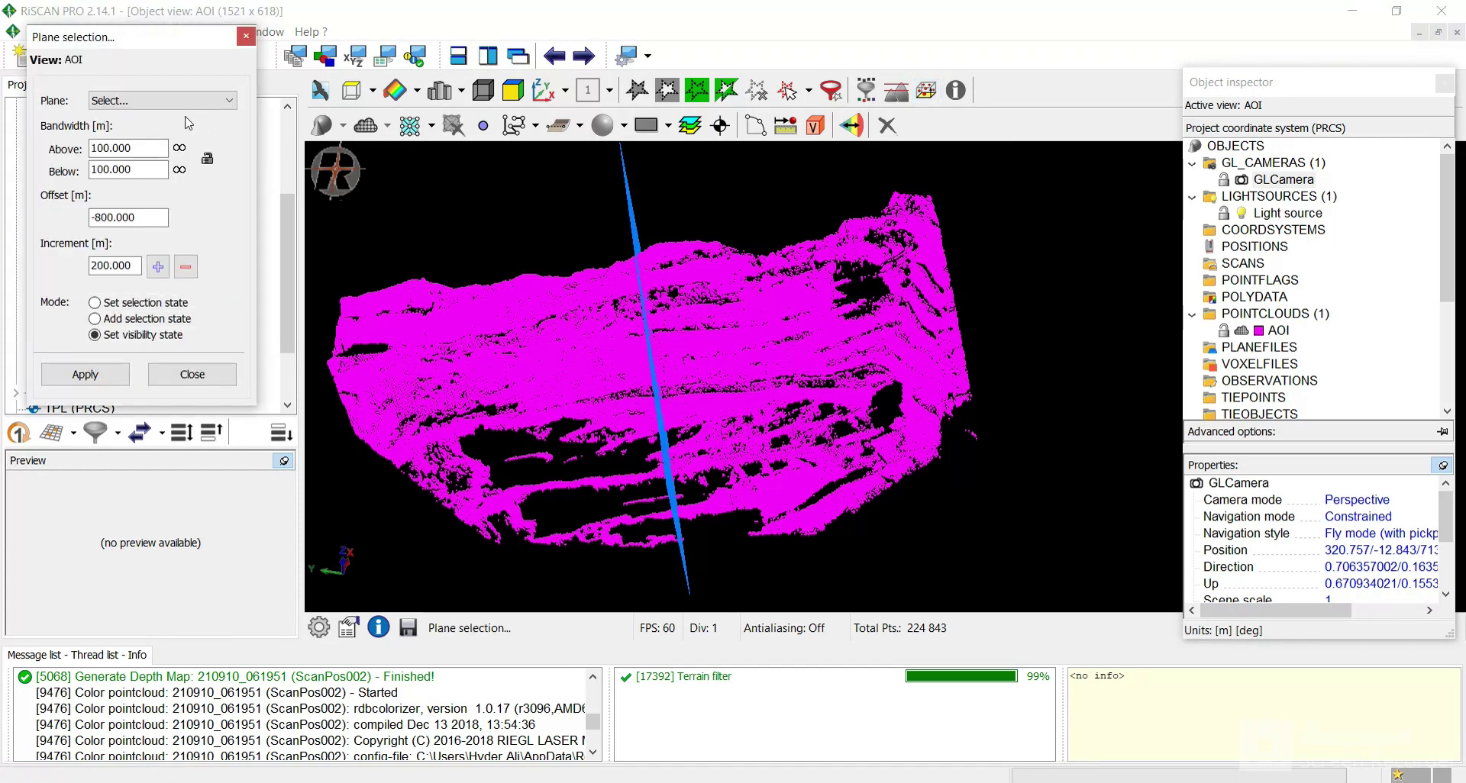
left_click_drag(122, 48, 385, 149)
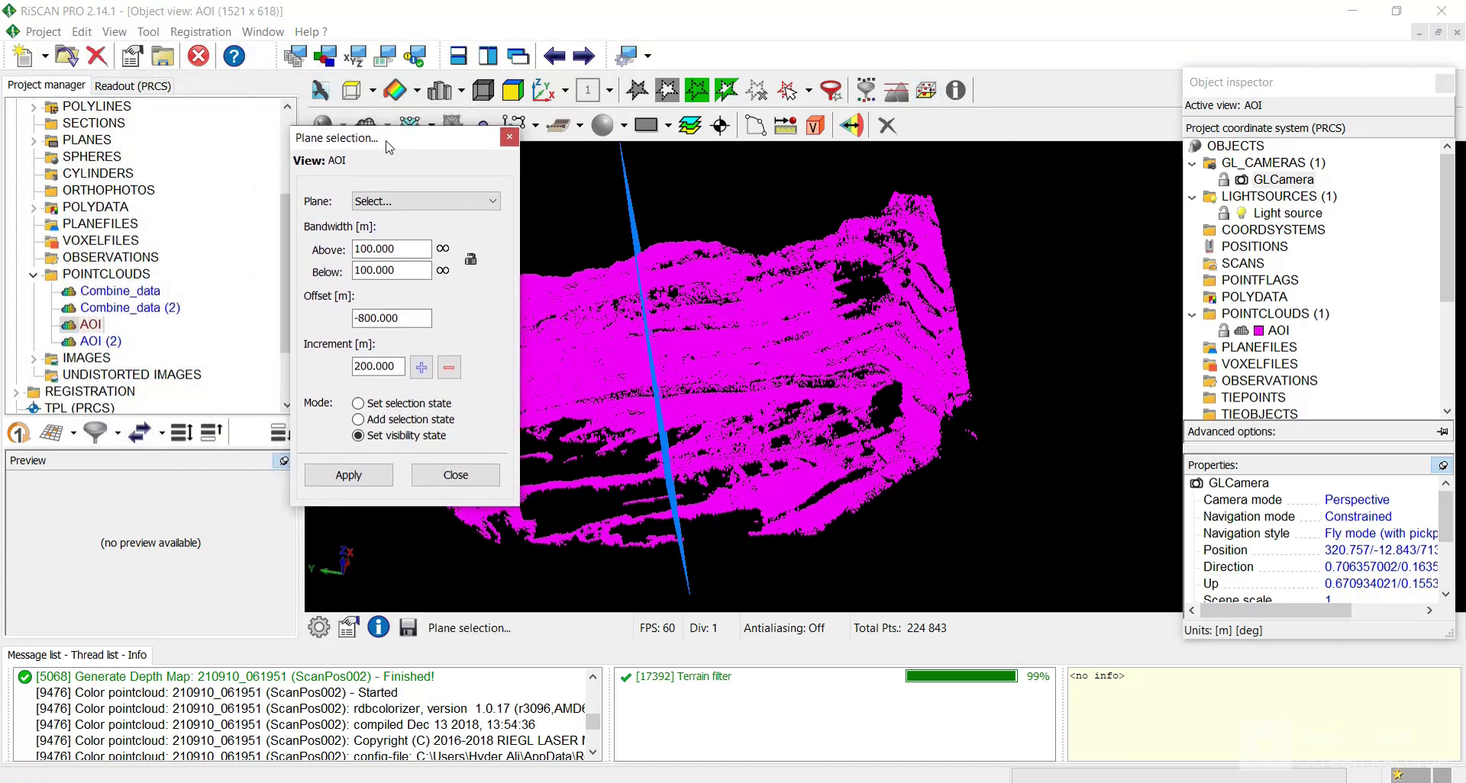
left_click(412, 204)
left_click(402, 258)
scroll(1278, 333, "down", 4)
left_click(1298, 331)
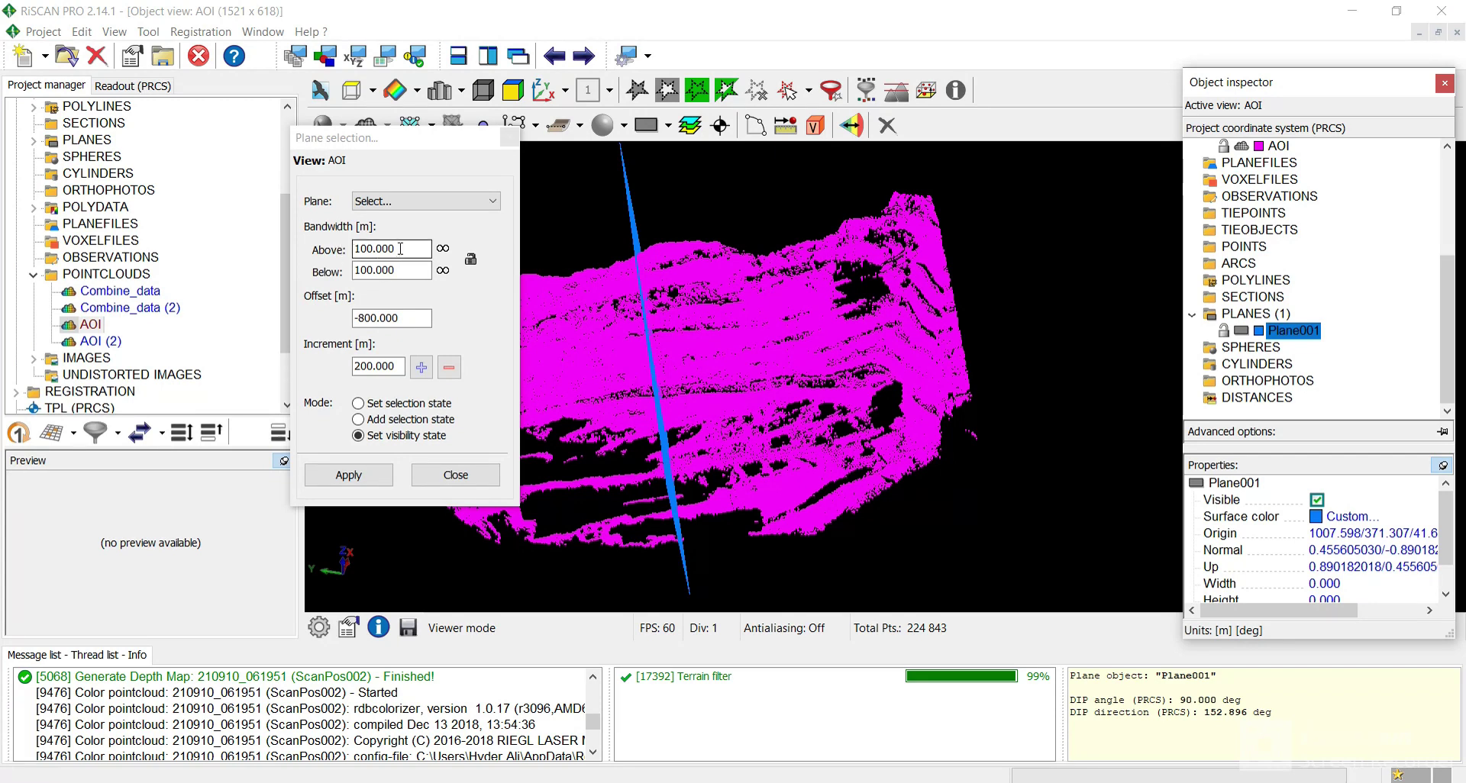
left_click_drag(400, 248, 307, 252)
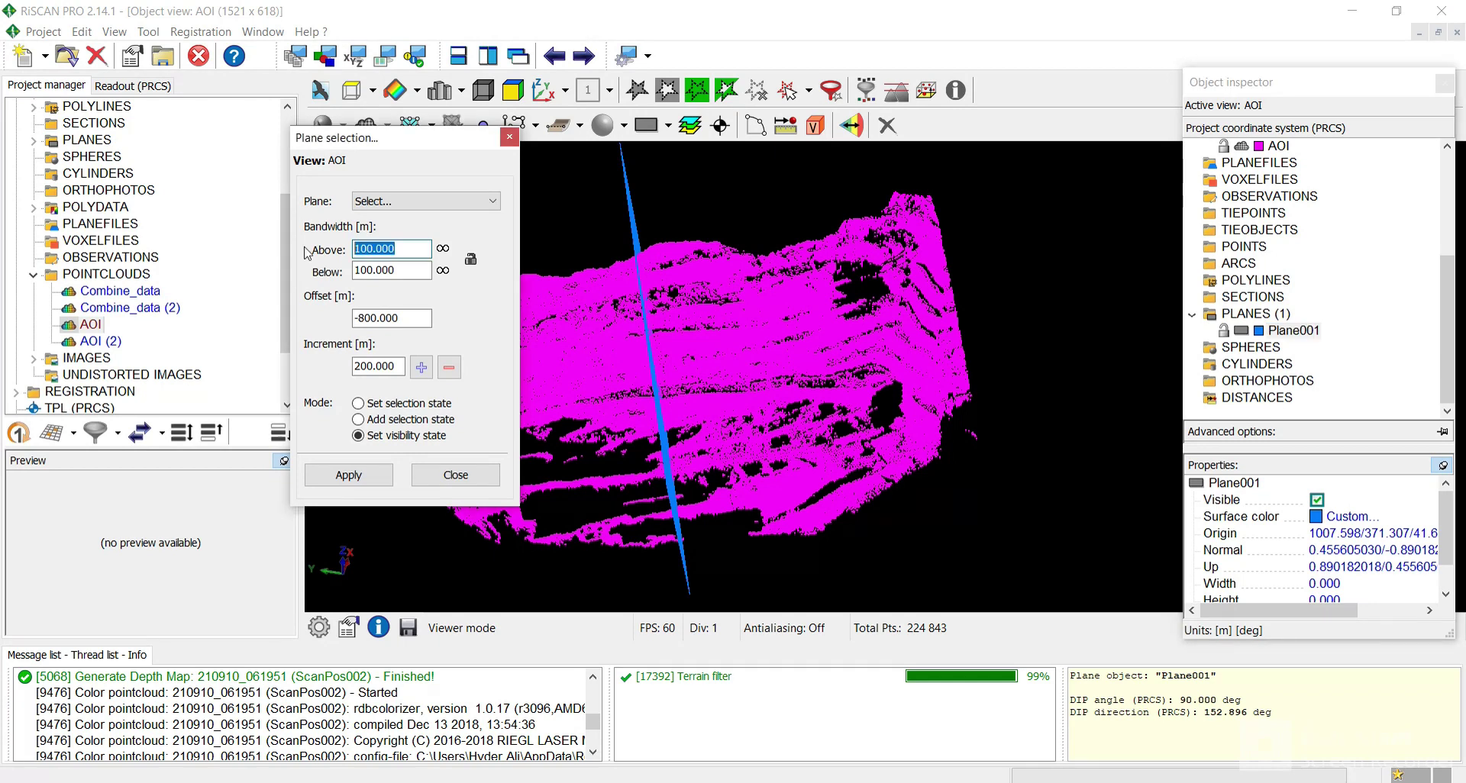
type("25")
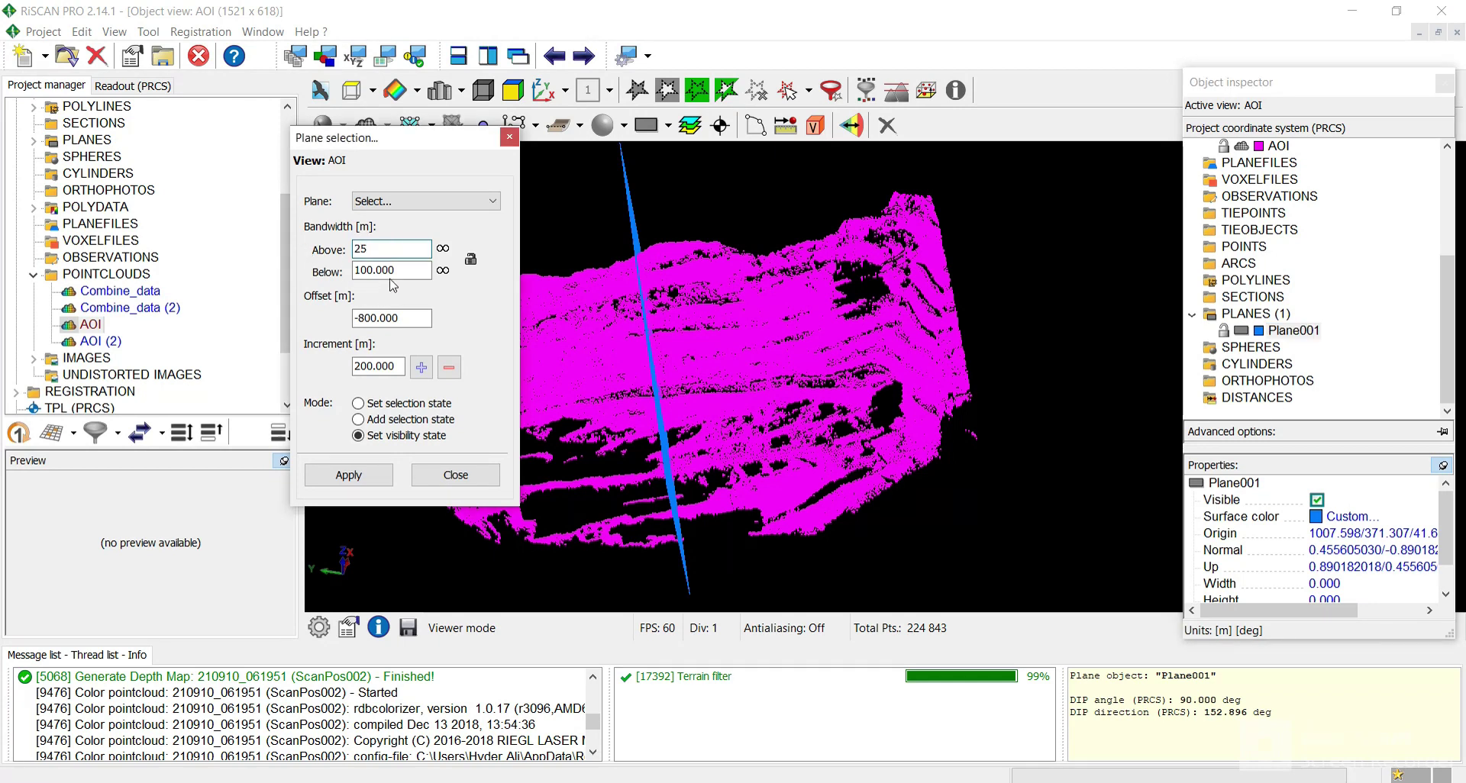
left_click_drag(402, 270, 296, 265)
type("25")
Set the plane selection's offset to 0 m and increment to 50 m, and apply it in Set visibility state mode
left_click(407, 318)
left_click_drag(406, 318, 310, 319)
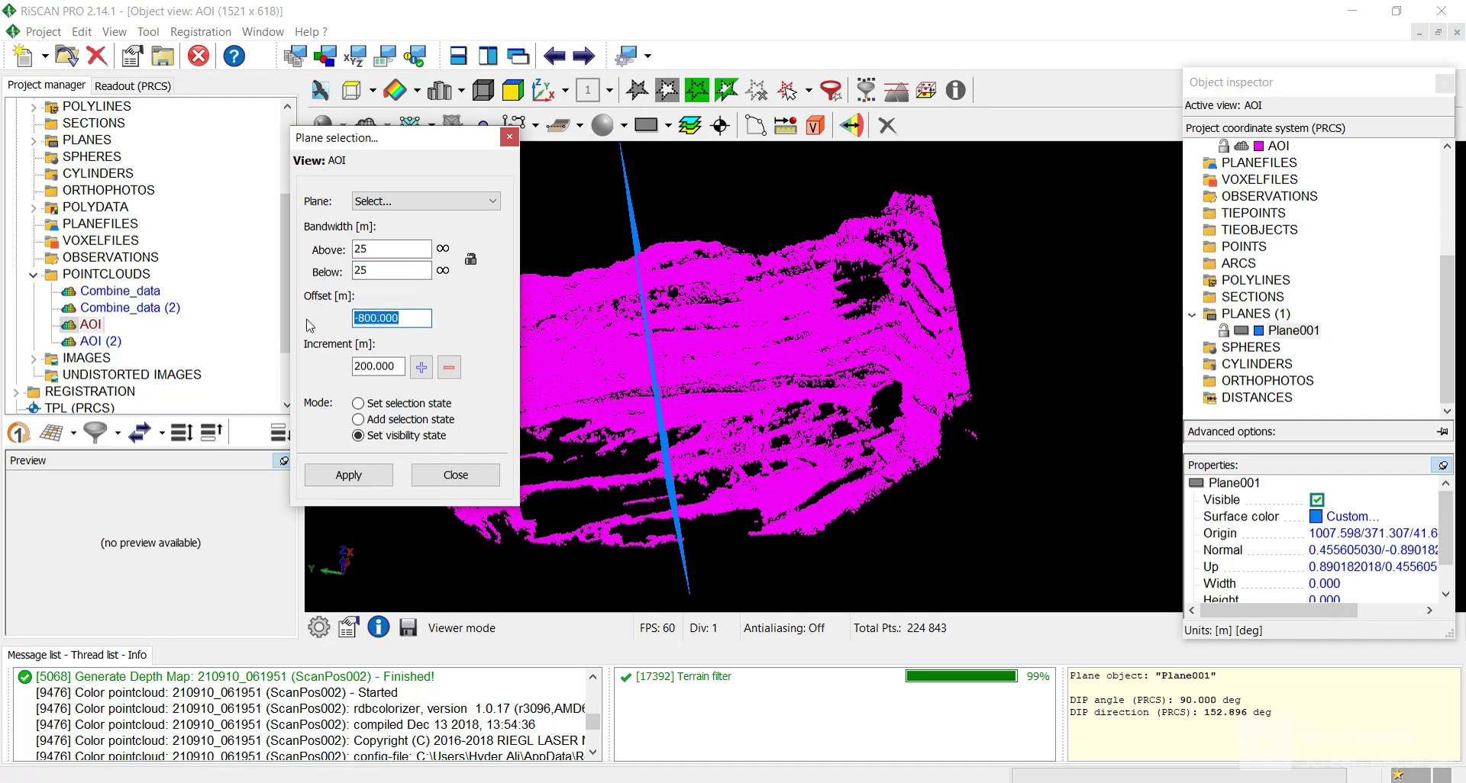
type("0")
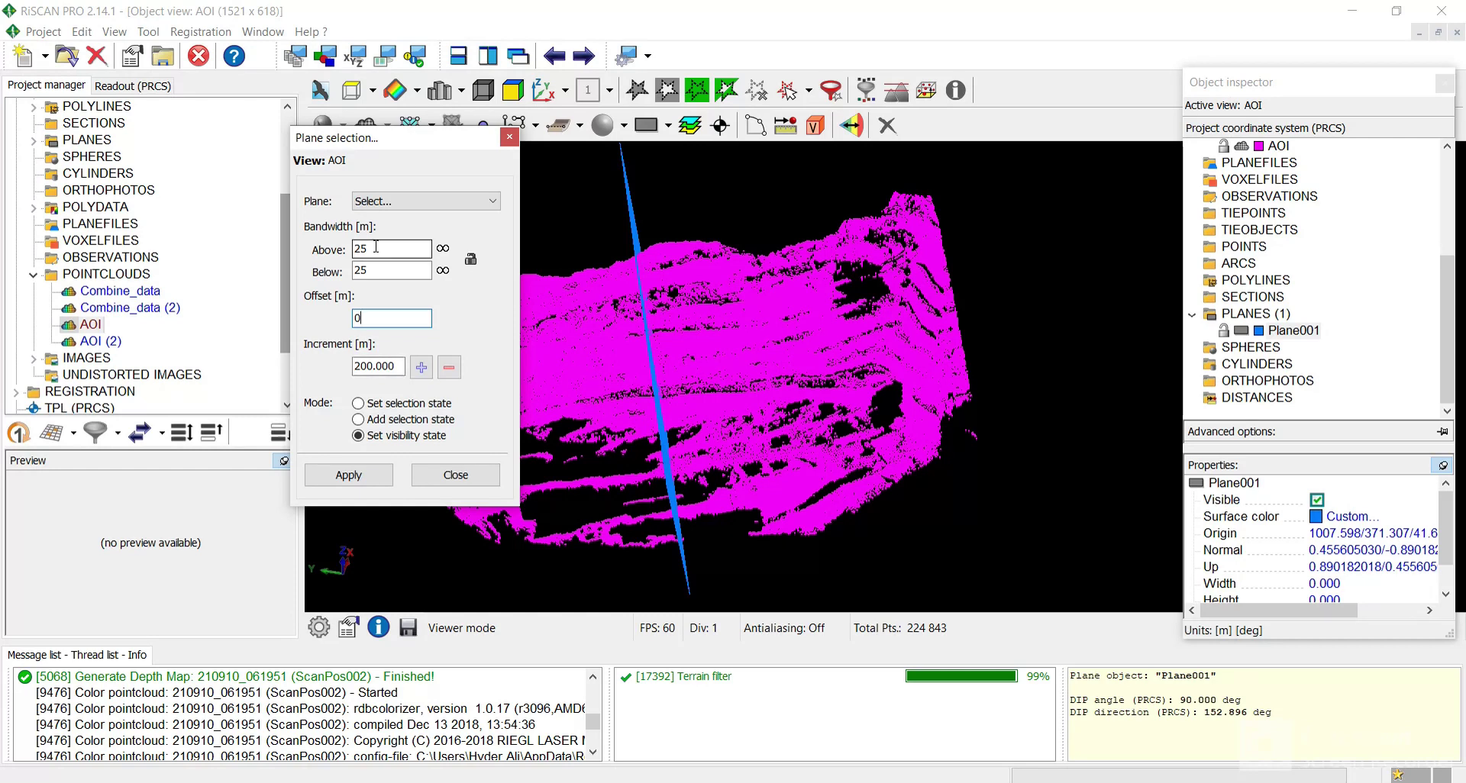
left_click_drag(390, 273, 328, 279)
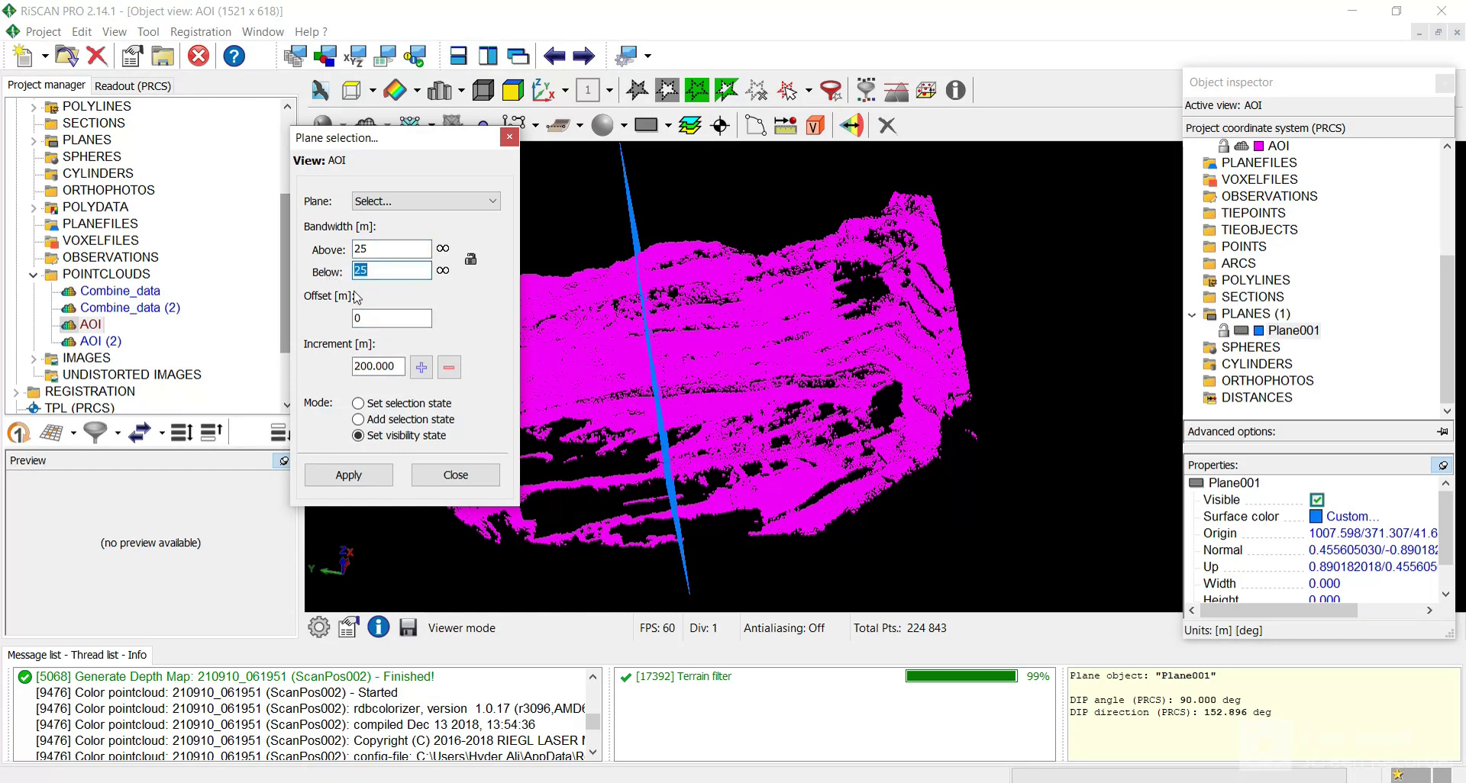
left_click(397, 366)
left_click_drag(397, 367, 303, 369)
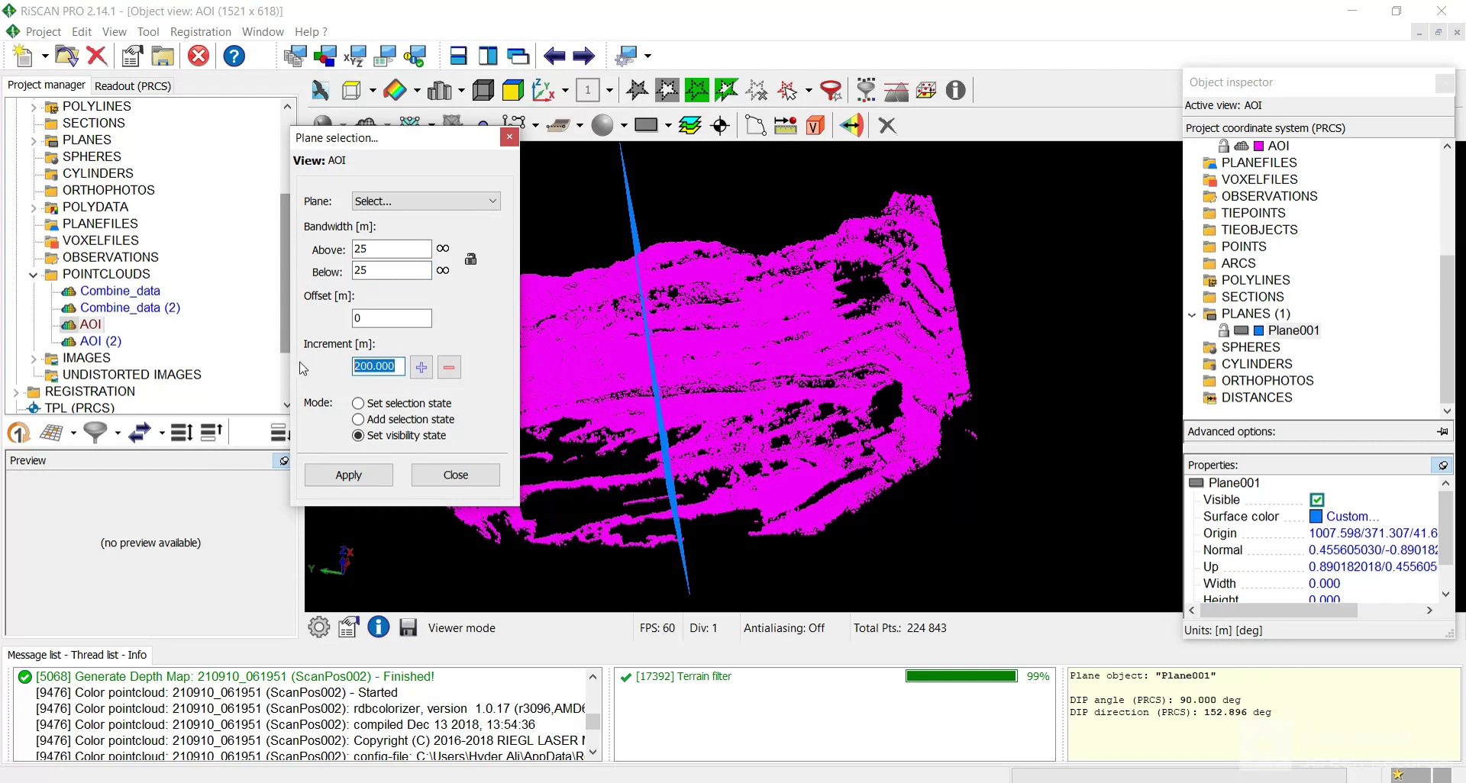
type("50")
left_click(357, 480)
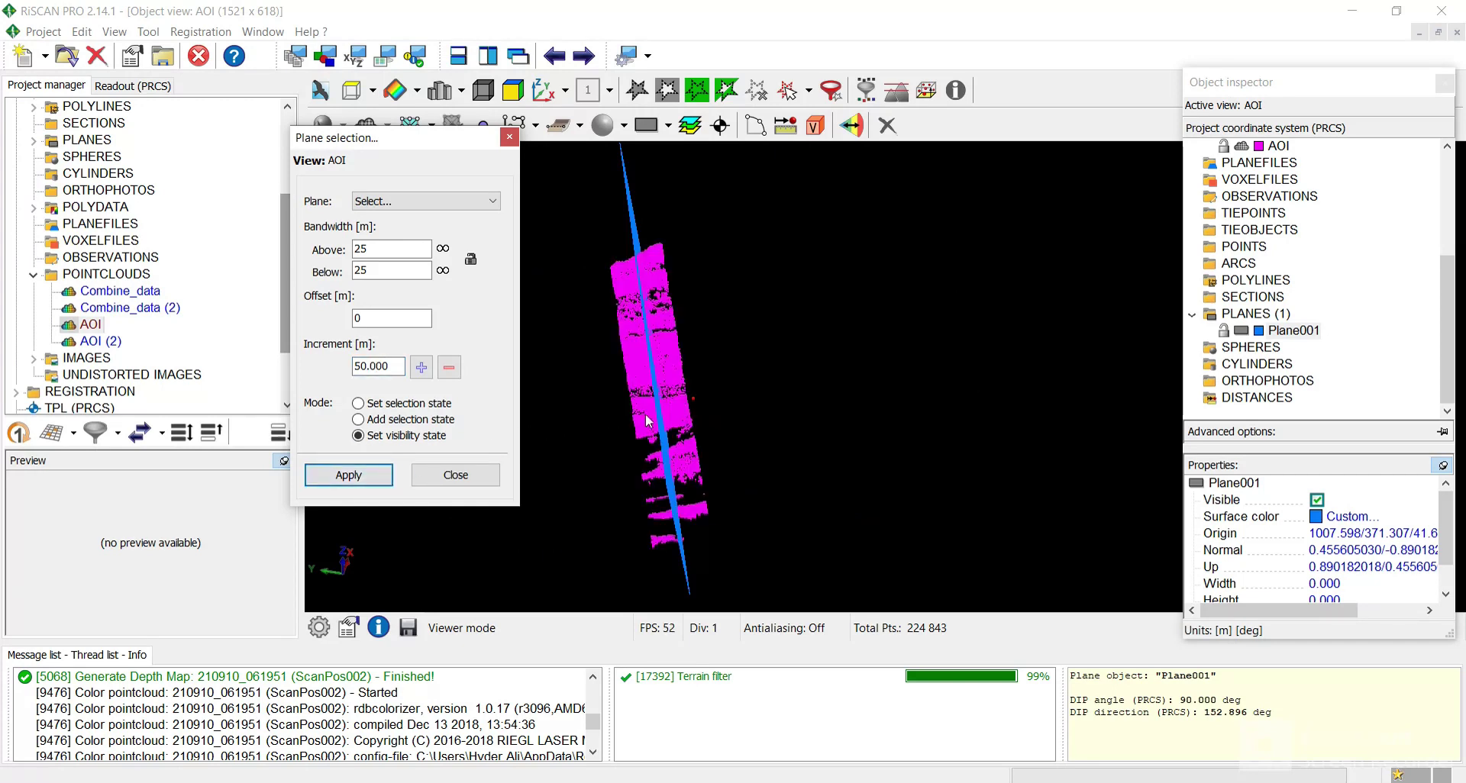
Examine the slice of points around Plane001 from different angles, hiding the plane and showing it again
left_click_drag(692, 458, 744, 326)
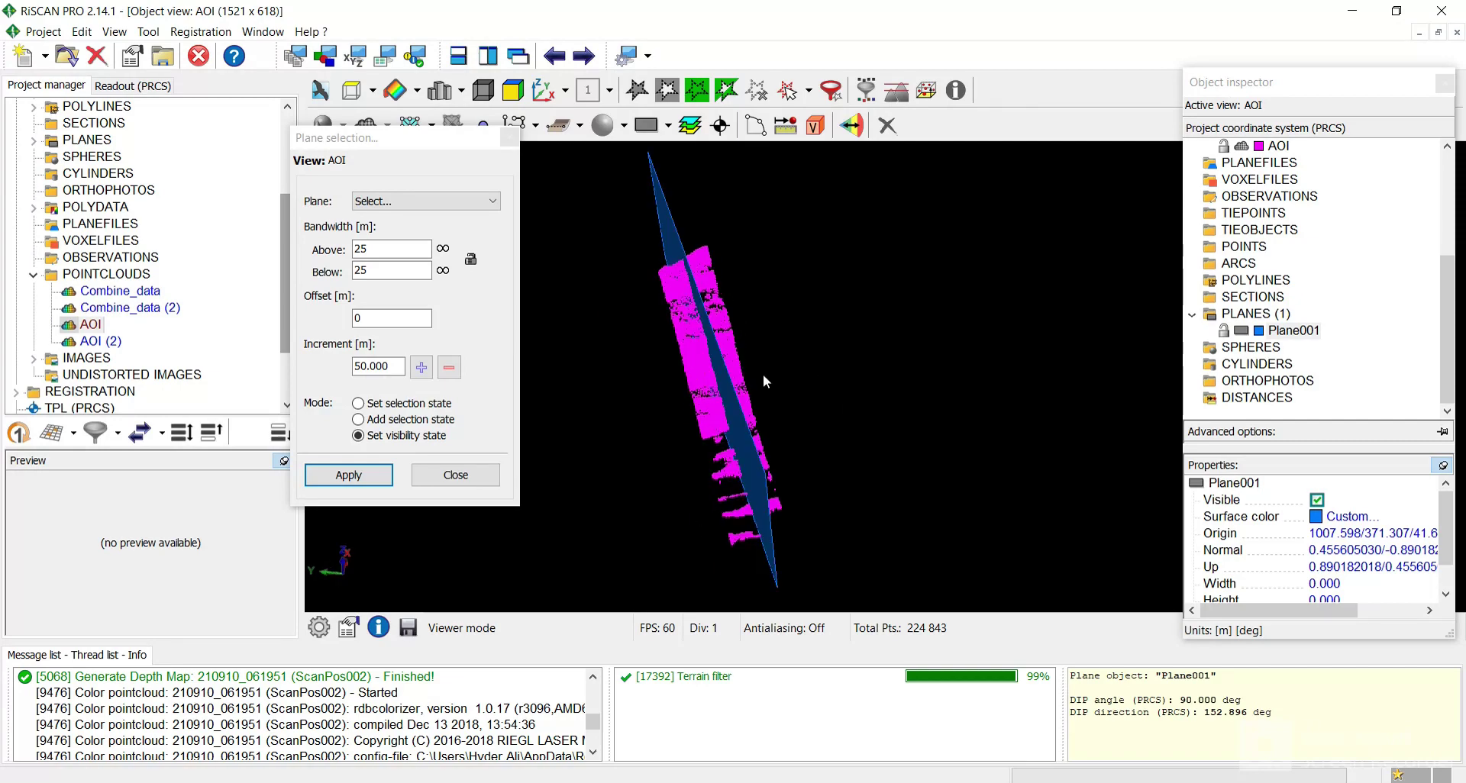
left_click_drag(763, 376, 697, 305)
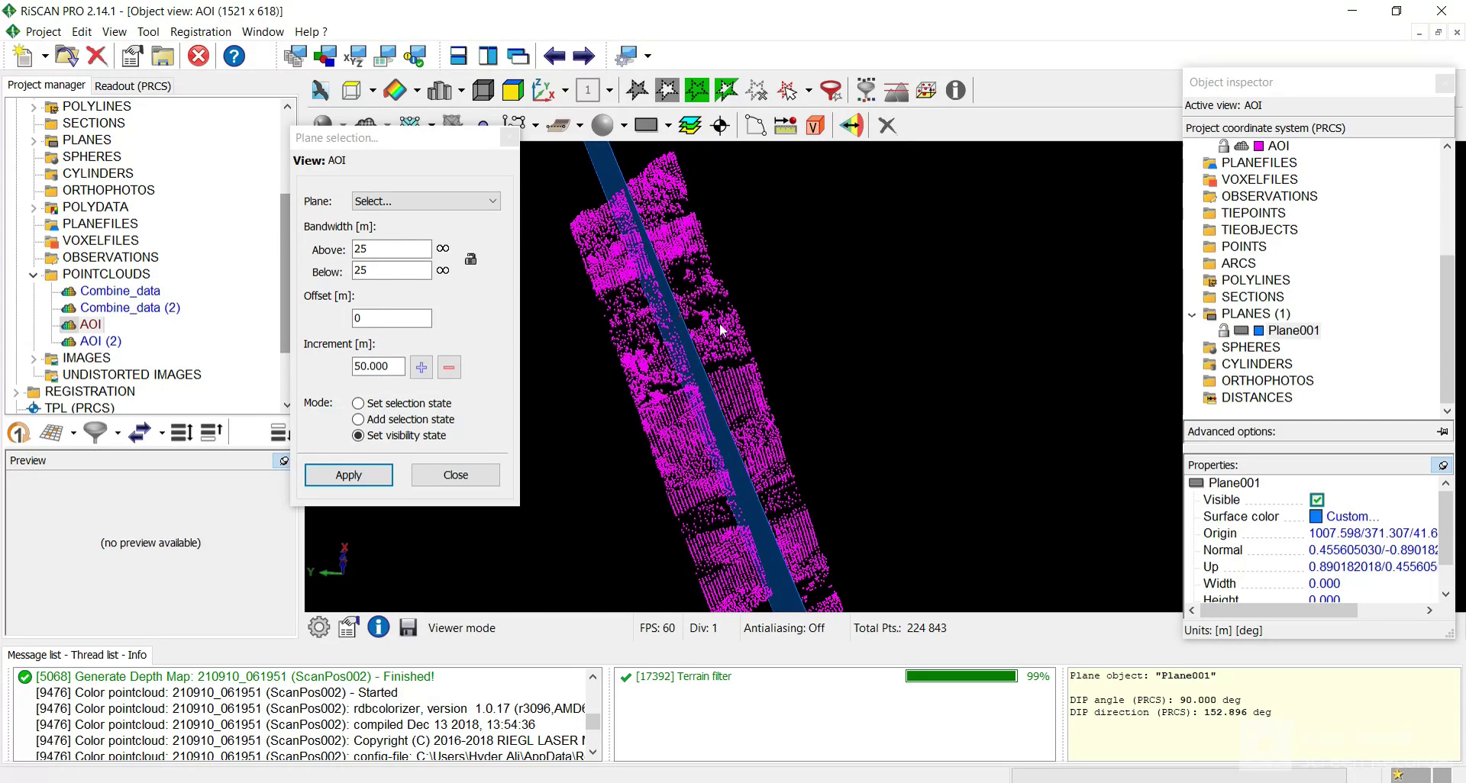
left_click_drag(692, 320, 739, 372)
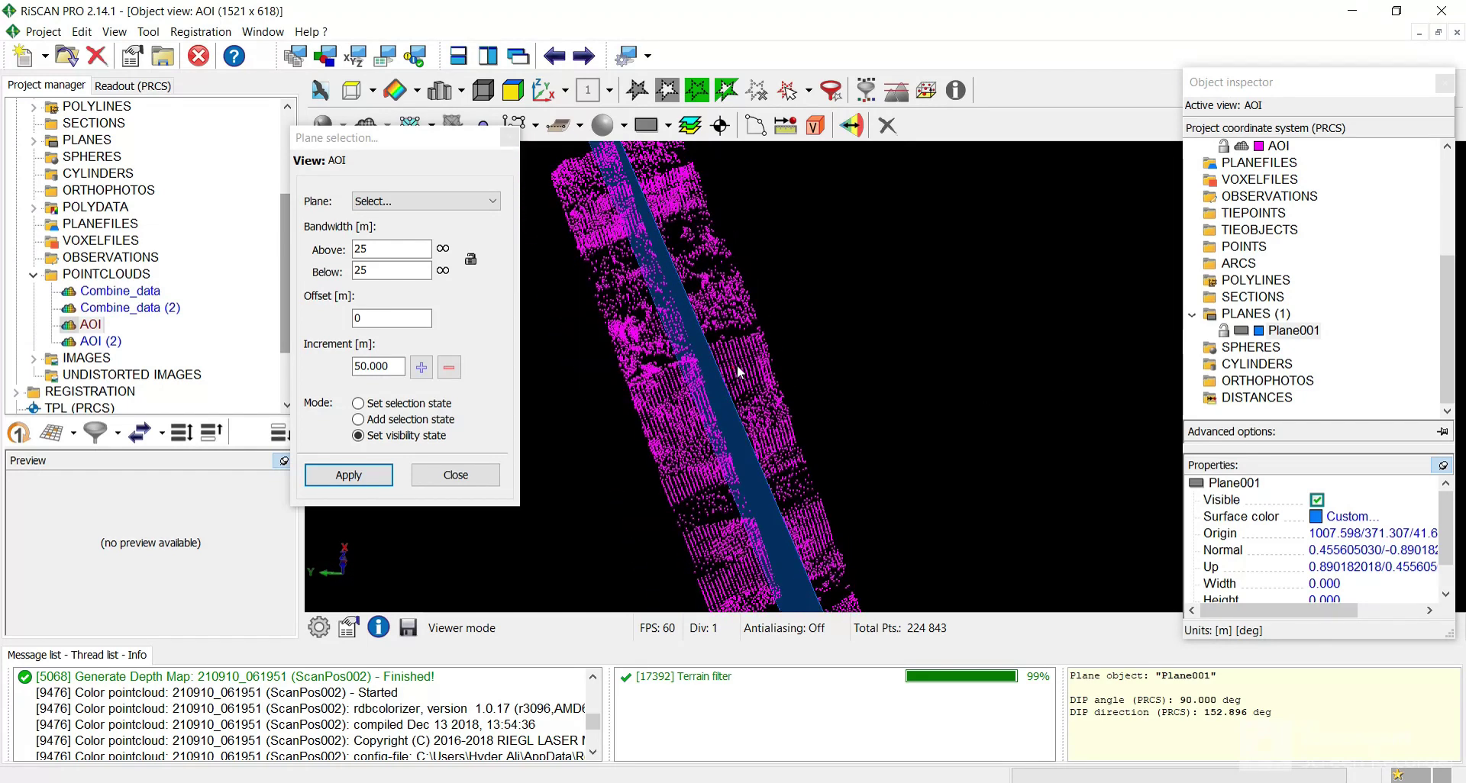
left_click(1241, 332)
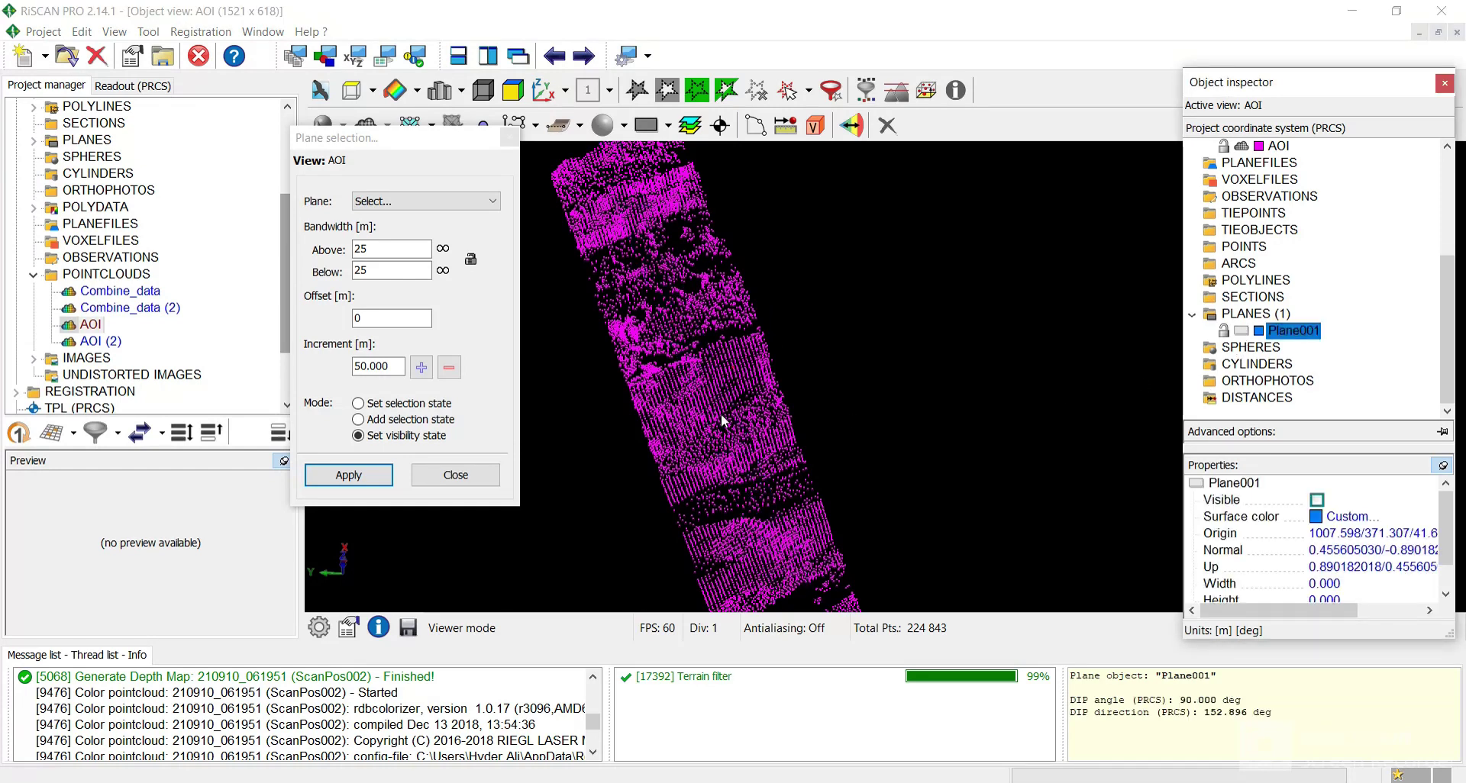
left_click(1240, 334)
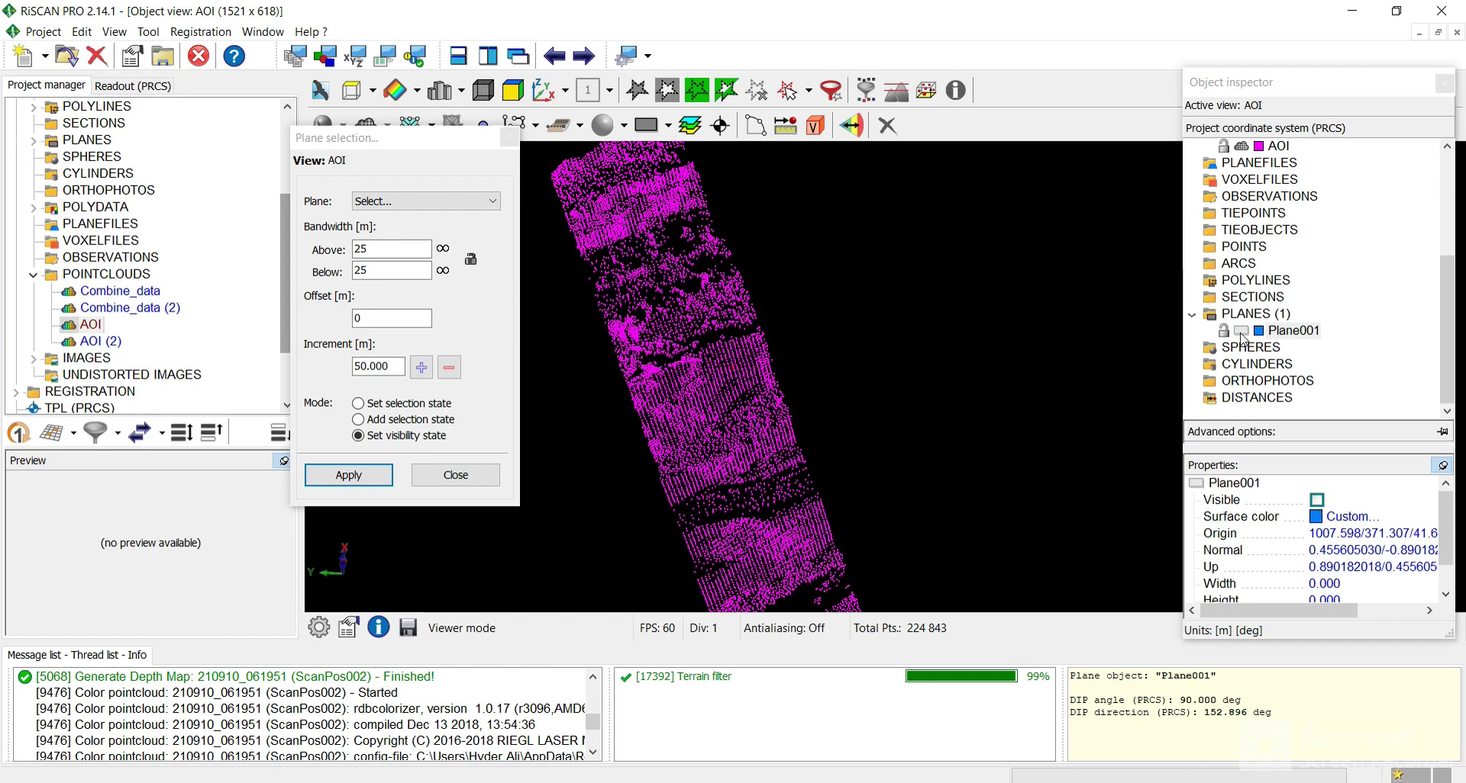
left_click(1240, 334)
scroll(779, 482, "up", 3)
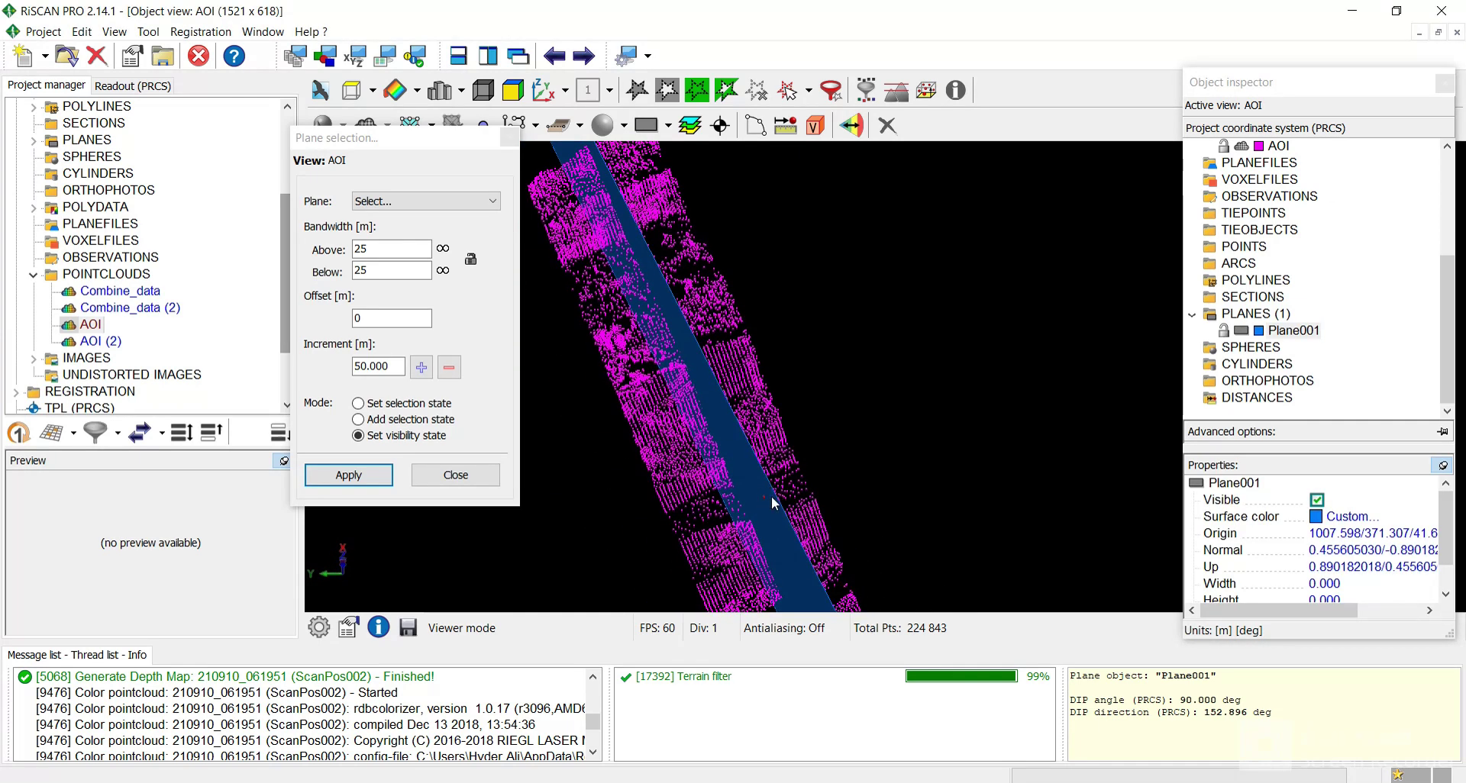
Hide Plane001 and close the plane selection, leaving the slice of points around the plane displayed
left_click(1243, 333)
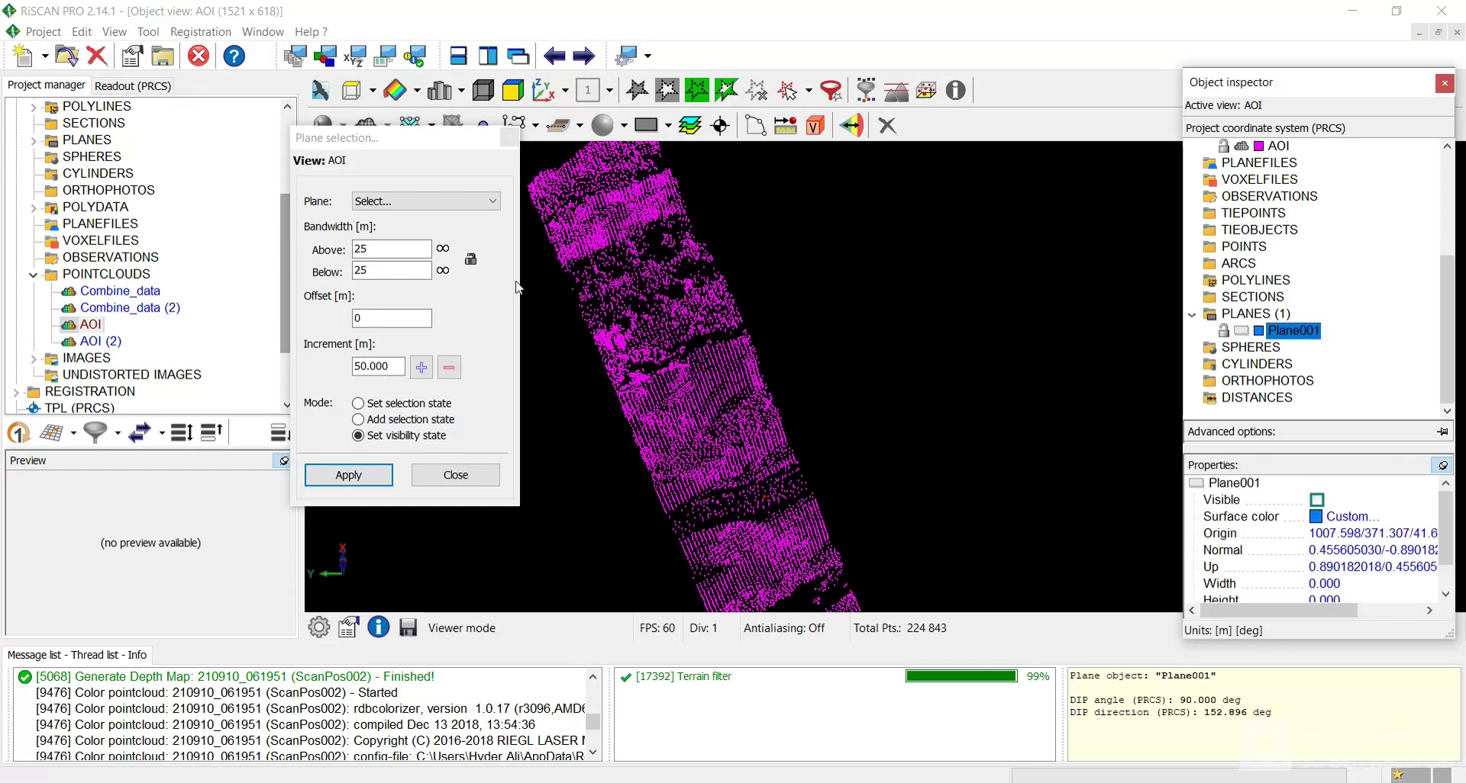
left_click_drag(441, 146, 358, 153)
left_click_drag(670, 463, 704, 451)
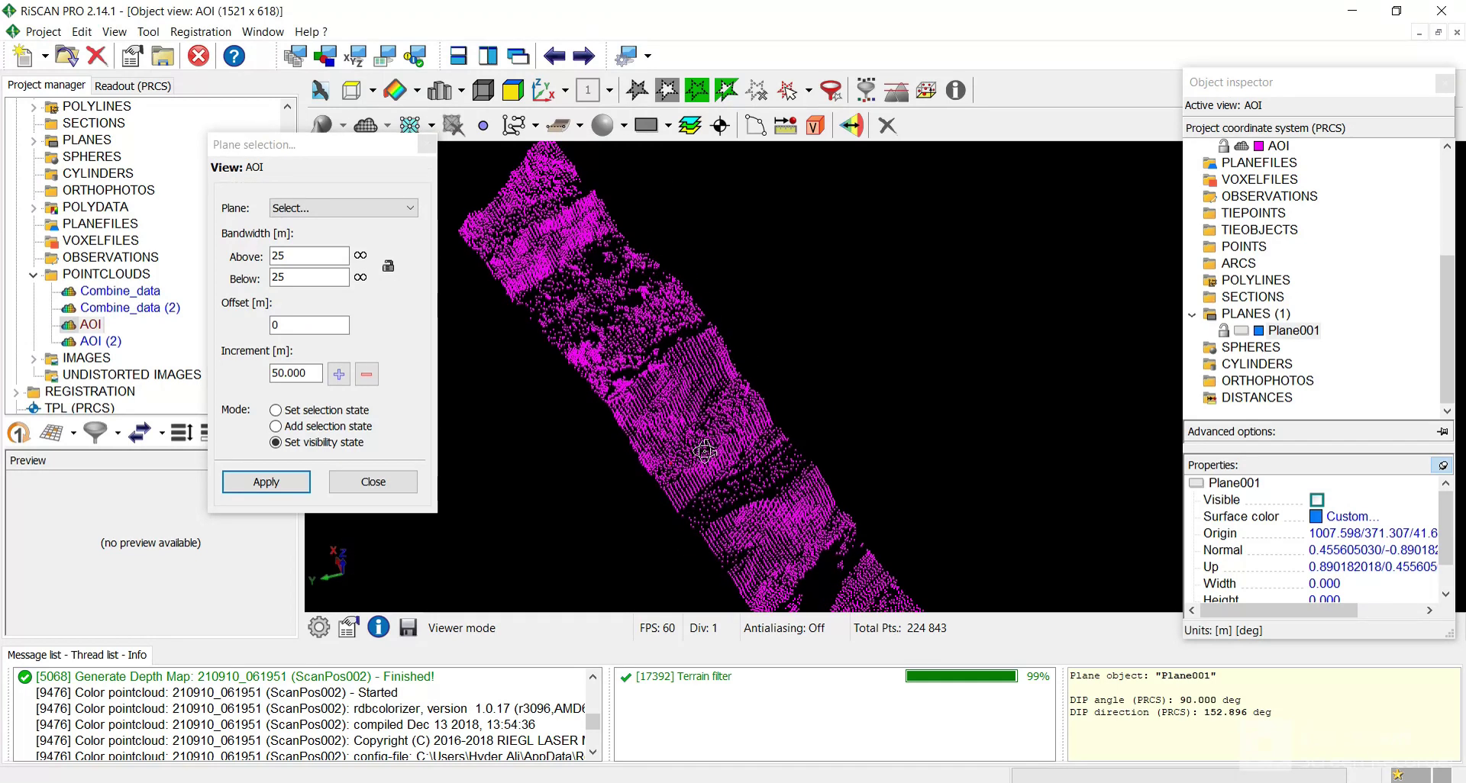
left_click(373, 482)
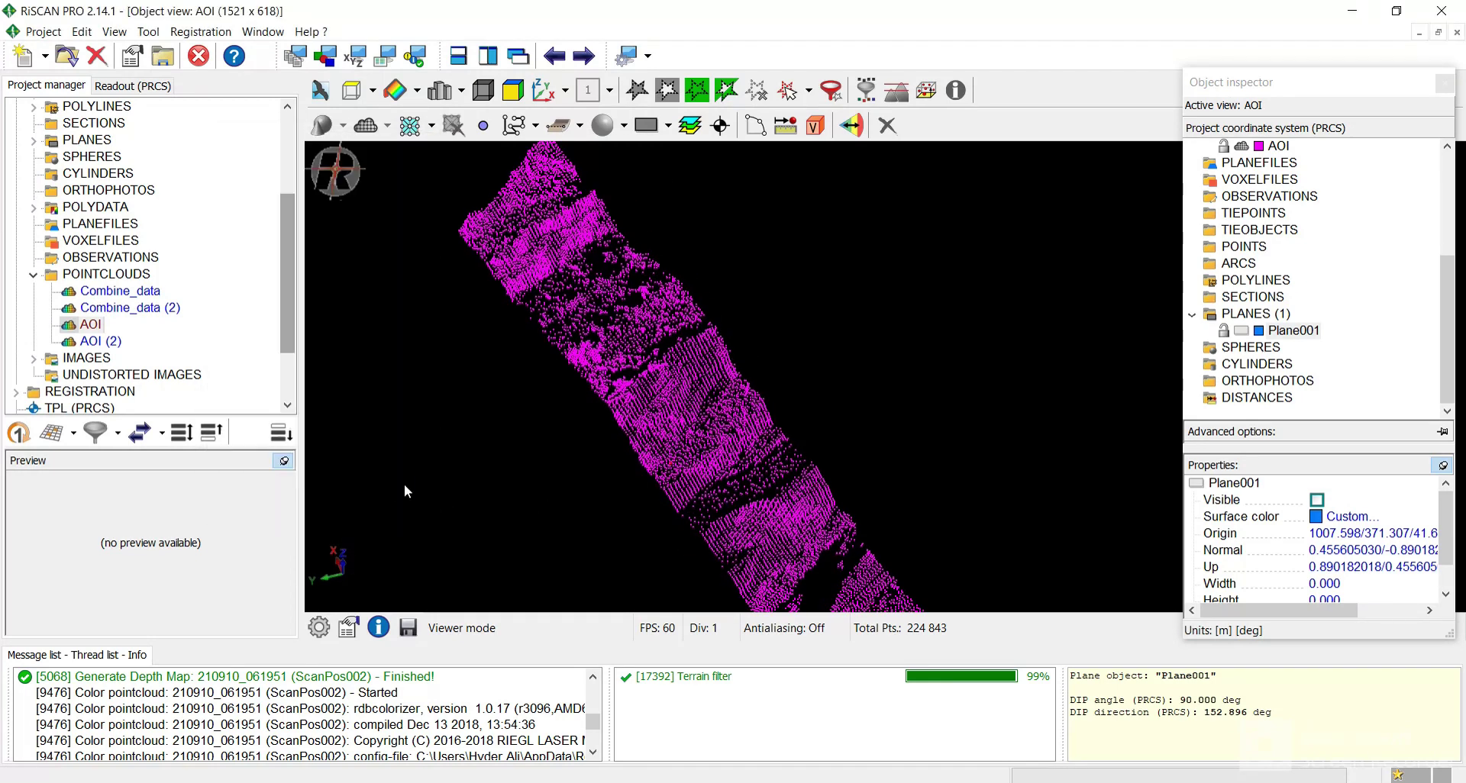
left_click(926, 92)
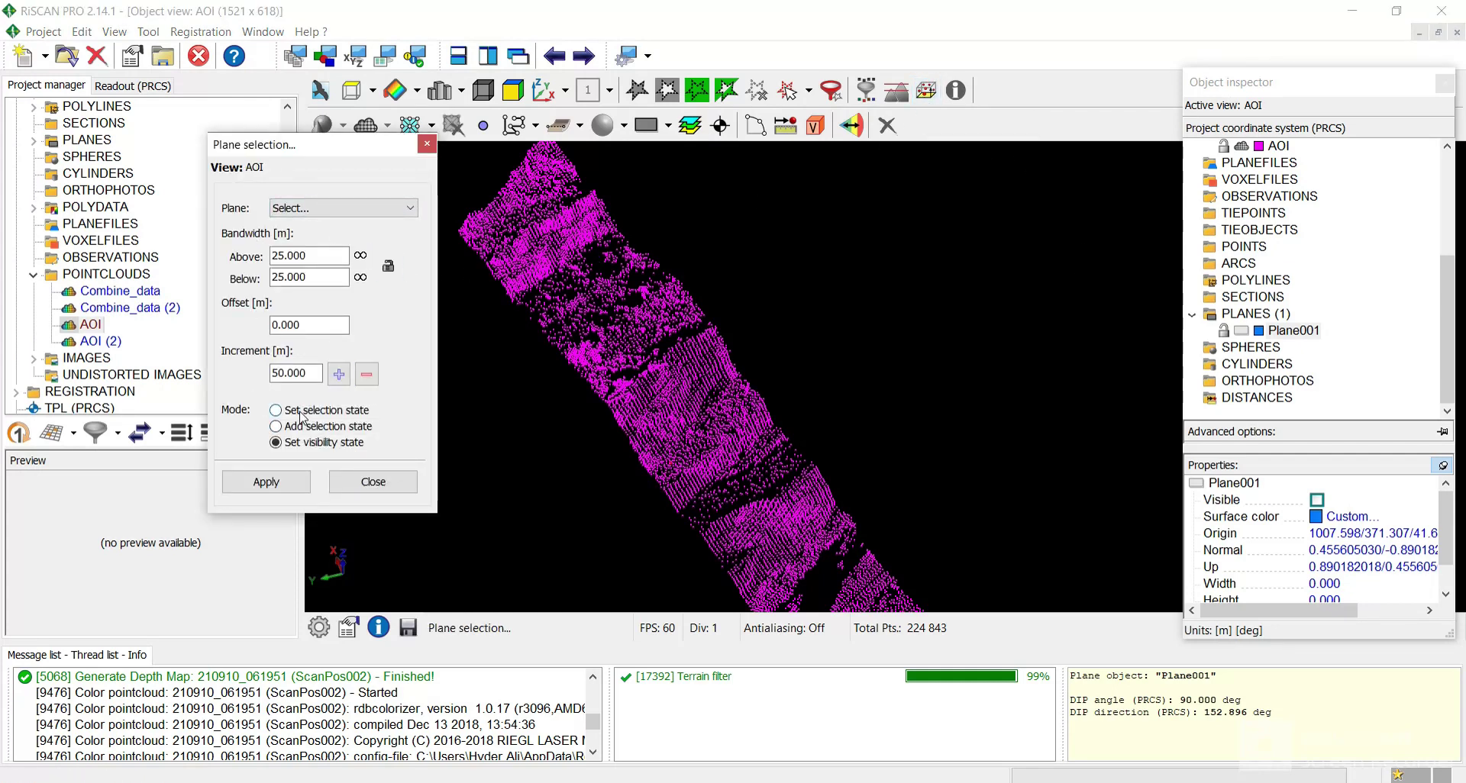
left_click(373, 482)
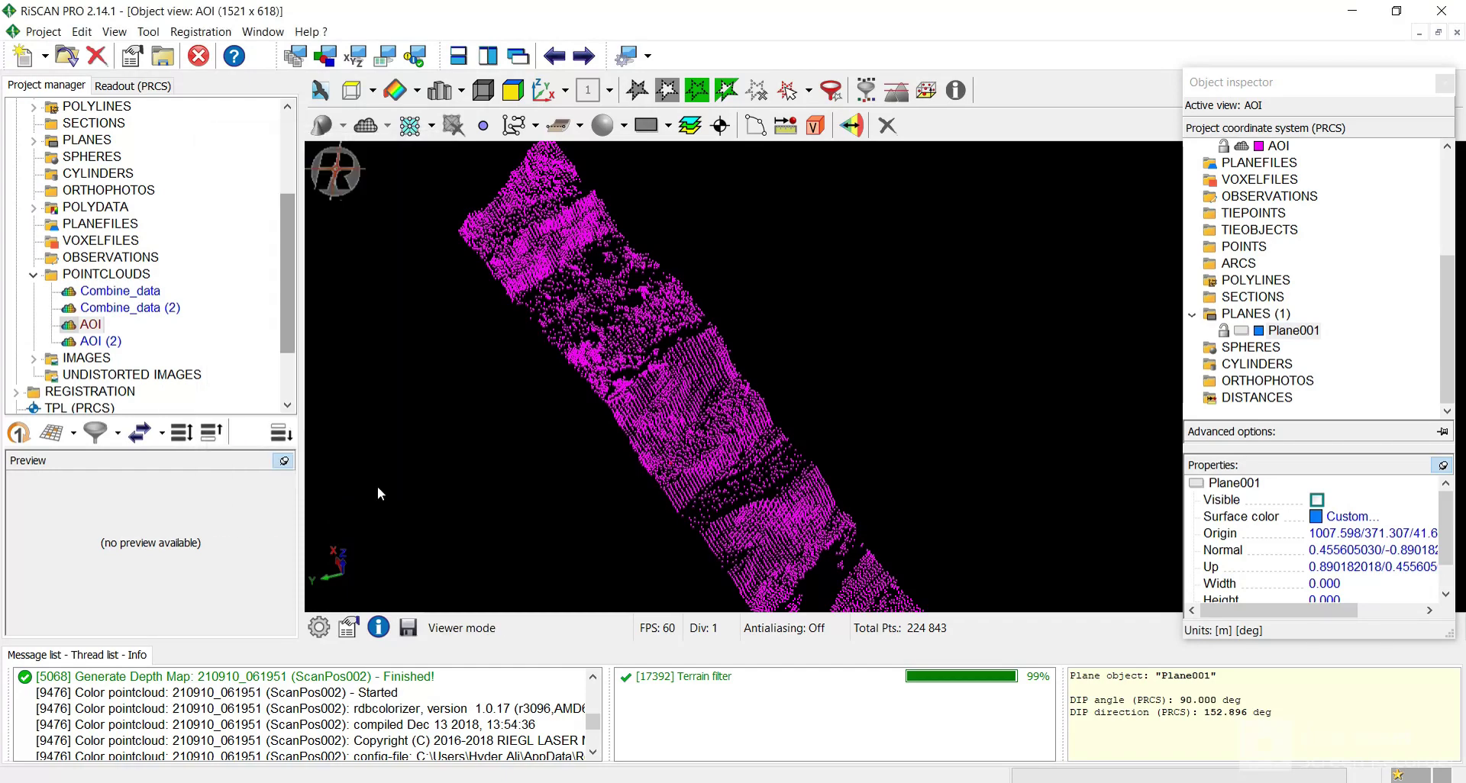
Select the small cluster of stray points standing above the flatter part of the slice by outlining it with a polyline selection
left_click_drag(636, 478, 778, 391)
mouse_move(588, 390)
left_mouse_down()
mouse_move(573, 378)
mouse_move(590, 368)
mouse_move(576, 328)
mouse_move(667, 370)
mouse_move(566, 340)
mouse_move(581, 372)
left_mouse_up()
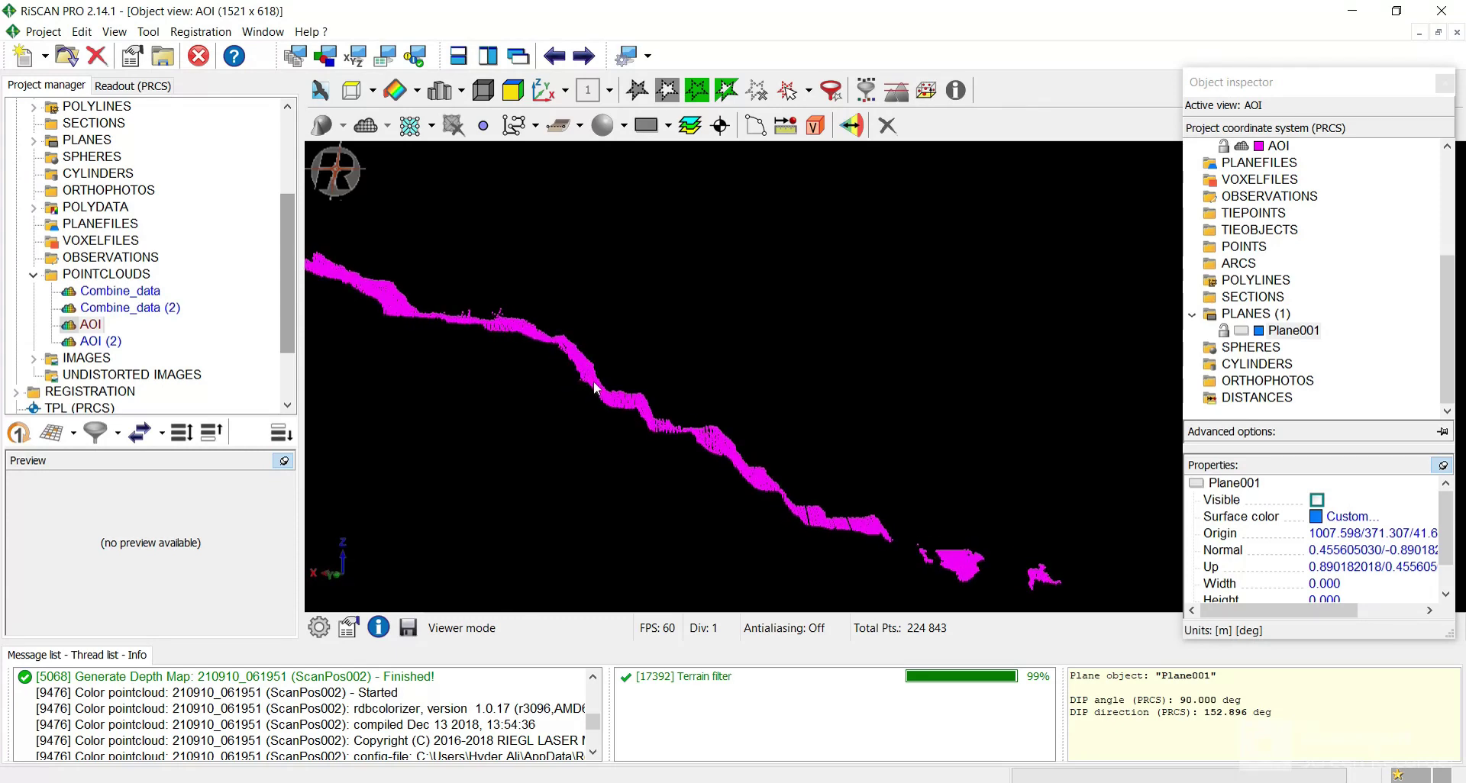
middle_click_drag(592, 382, 702, 399)
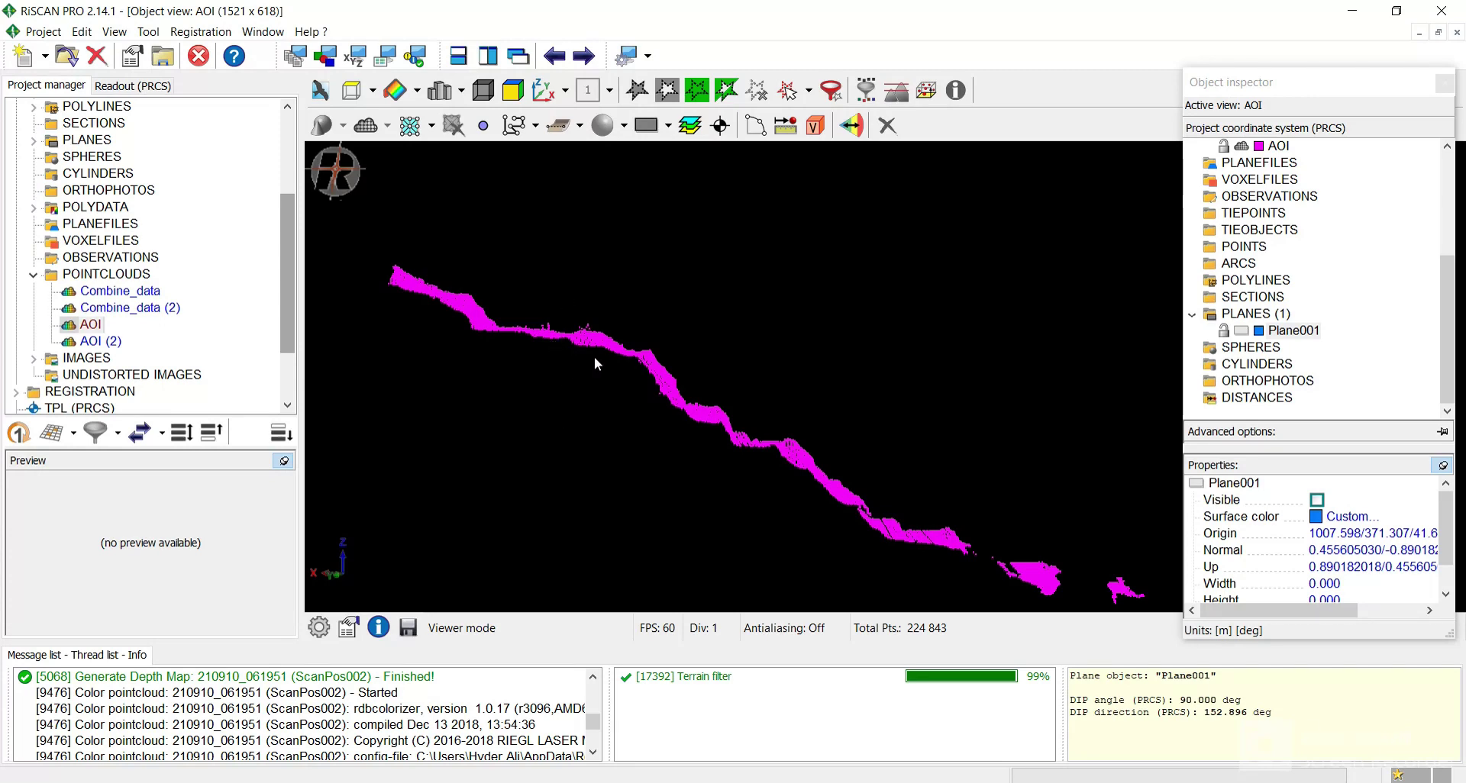
left_click_drag(566, 344, 535, 335)
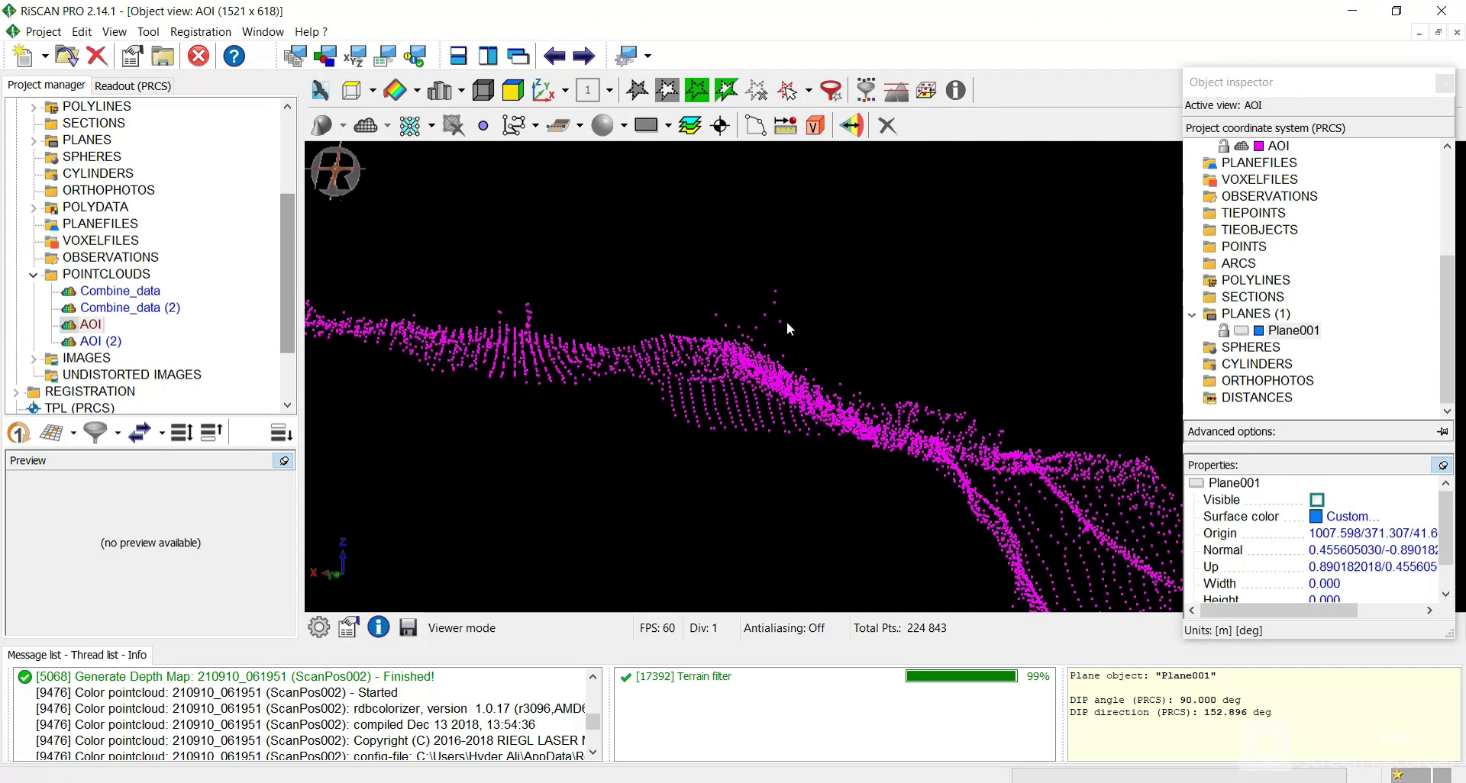
middle_click_drag(674, 351, 712, 359)
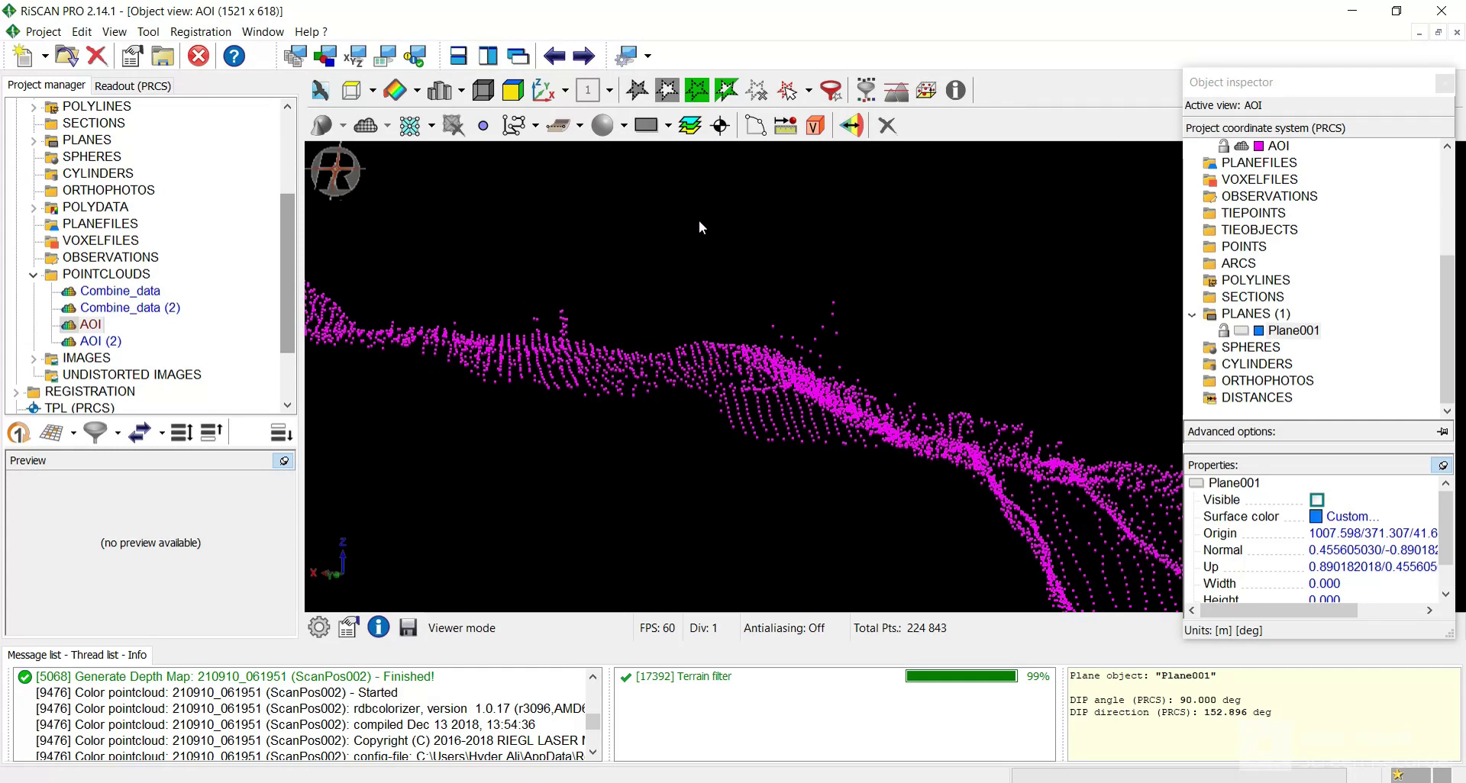
left_click(787, 91)
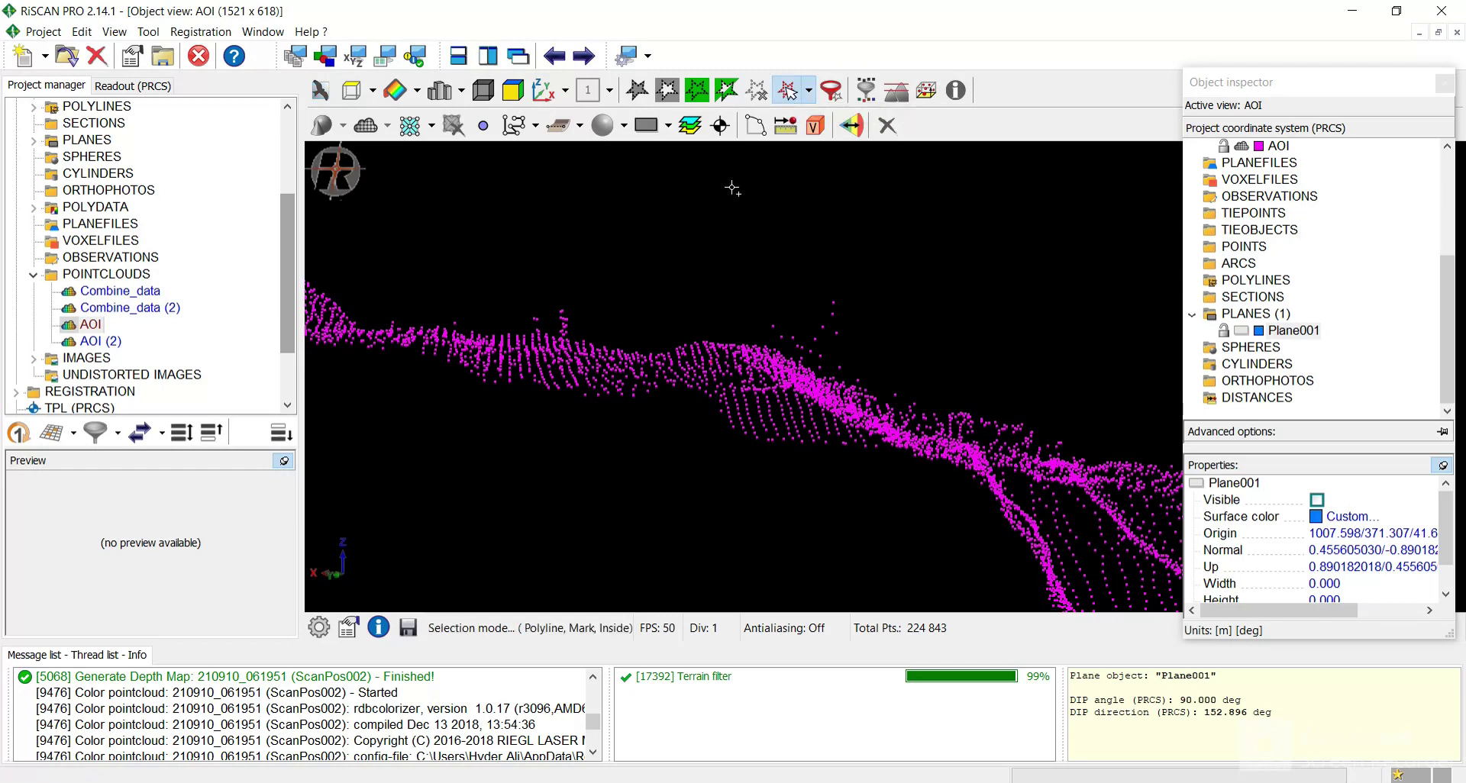
left_click(575, 301)
left_click(540, 287)
left_click(523, 306)
left_click(544, 330)
left_click(569, 337)
left_click(584, 336)
double_click(589, 298)
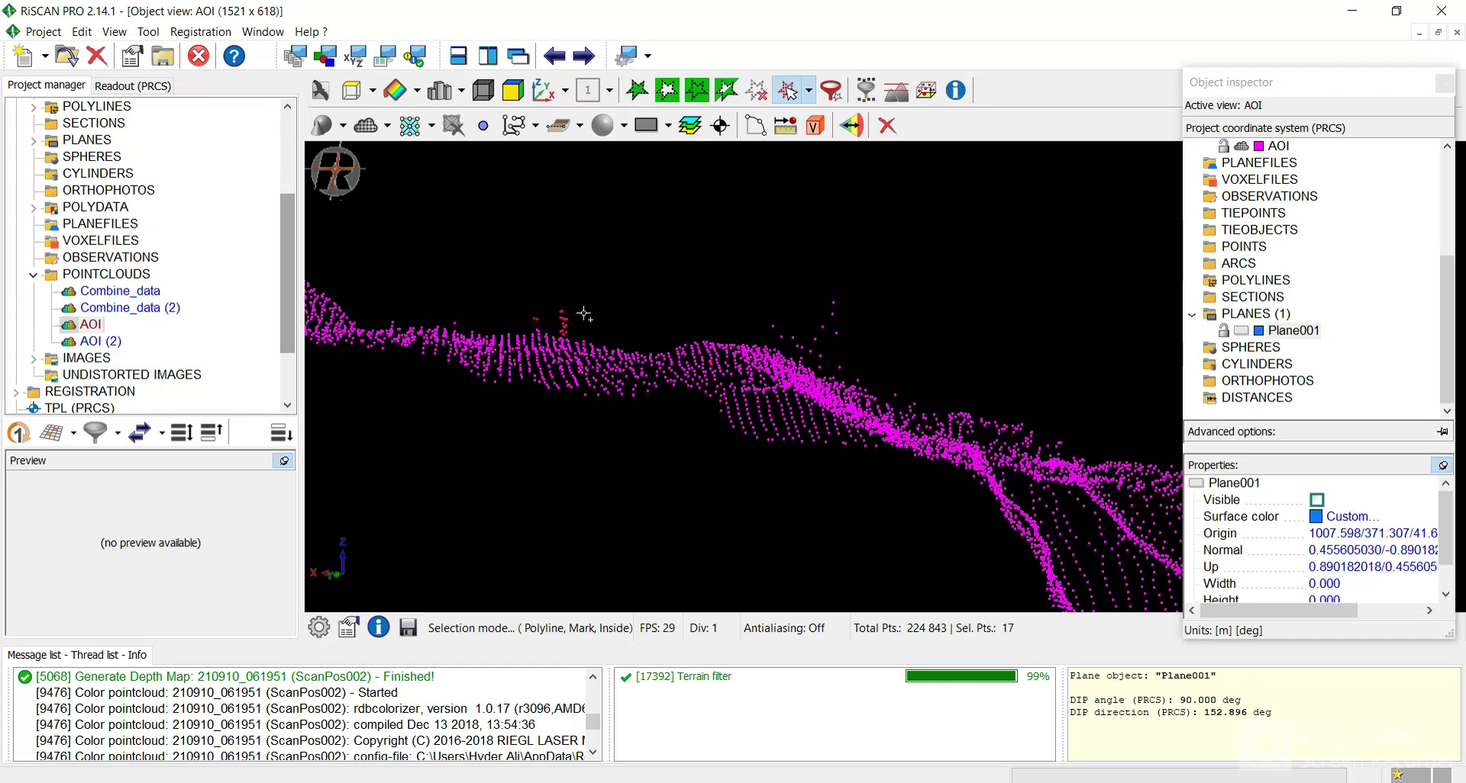
Outline the scattered points floating above the slope crest with a second polyline selection, and delete all selected points
left_click(849, 278)
left_click(769, 280)
left_click(754, 299)
left_click(769, 330)
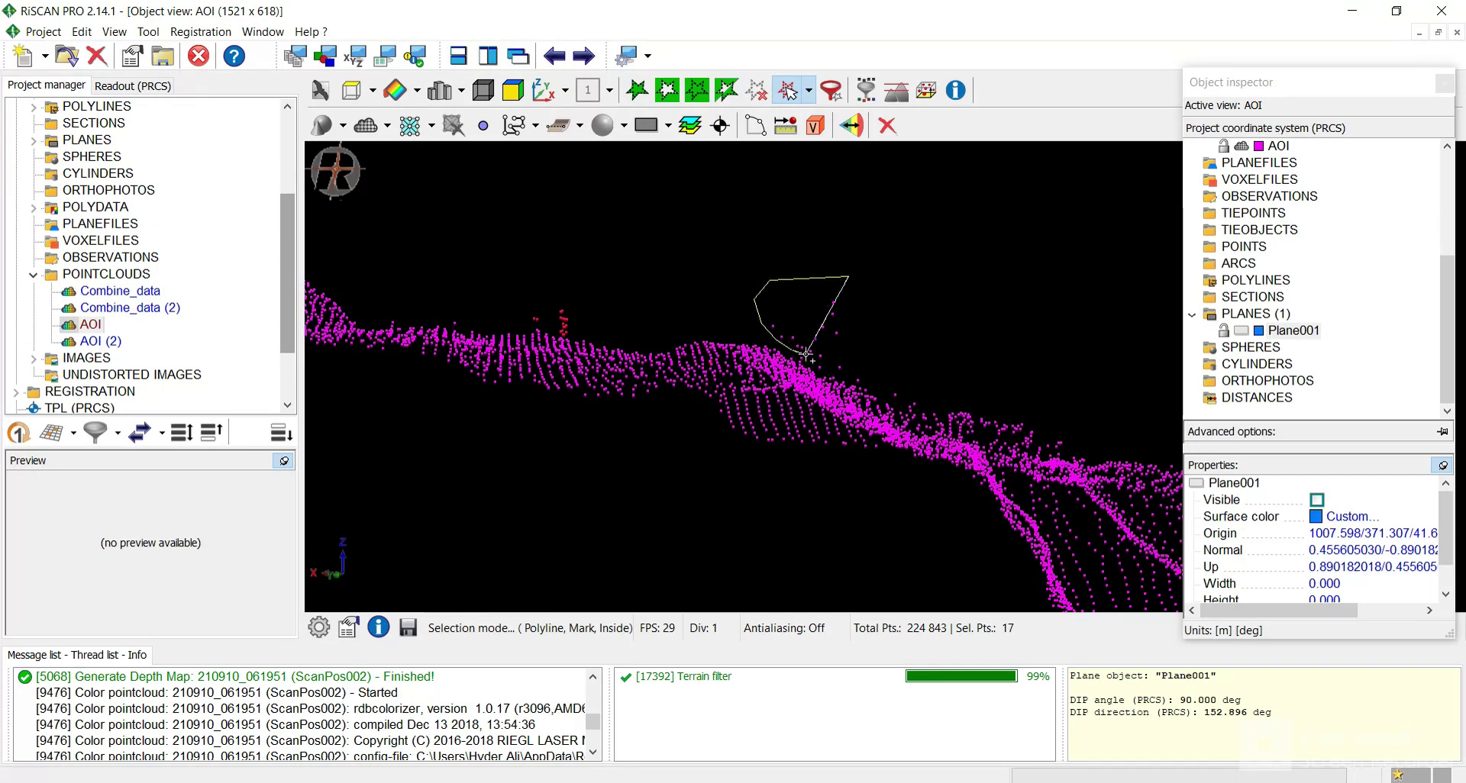
left_click(797, 349)
left_click(824, 364)
left_click(865, 382)
left_click(874, 307)
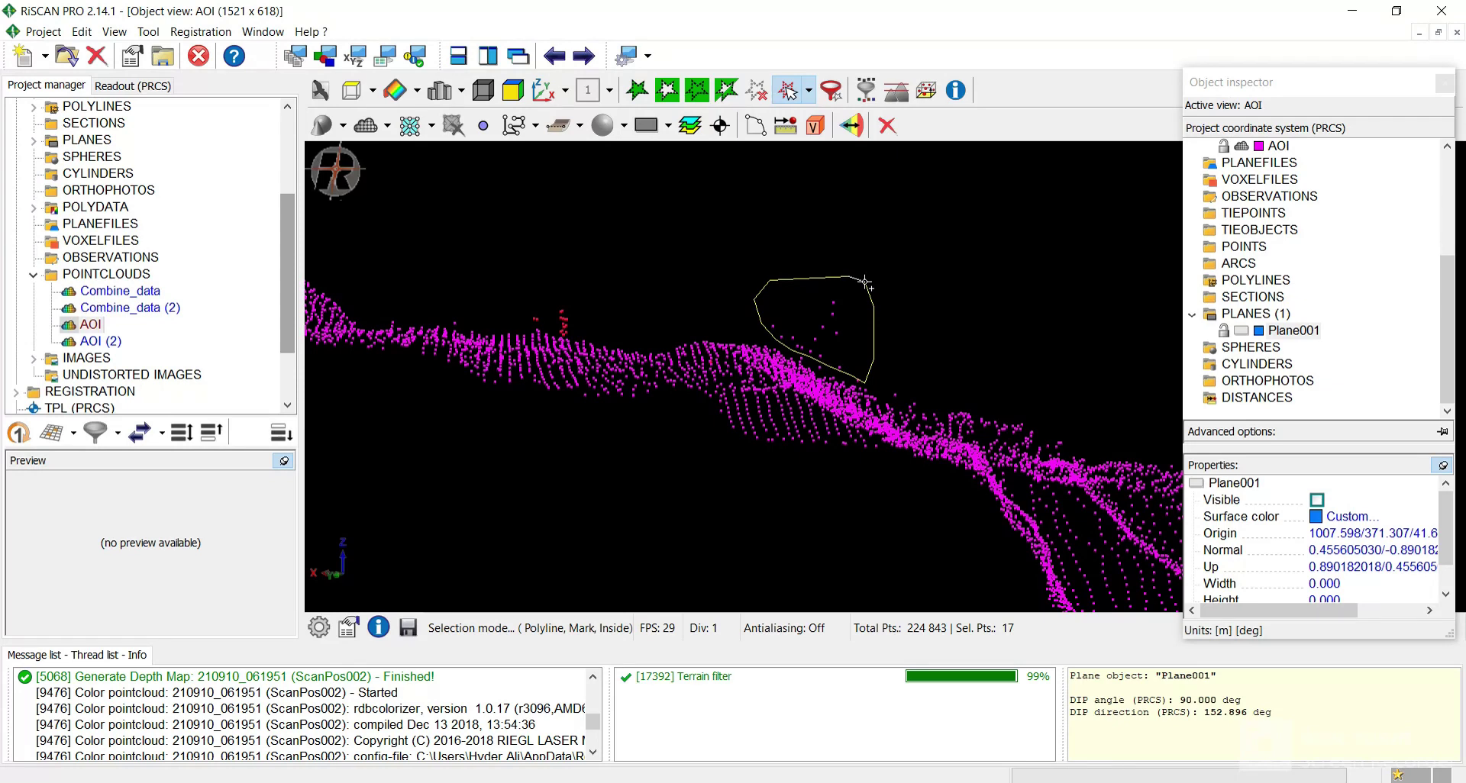
double_click(865, 282)
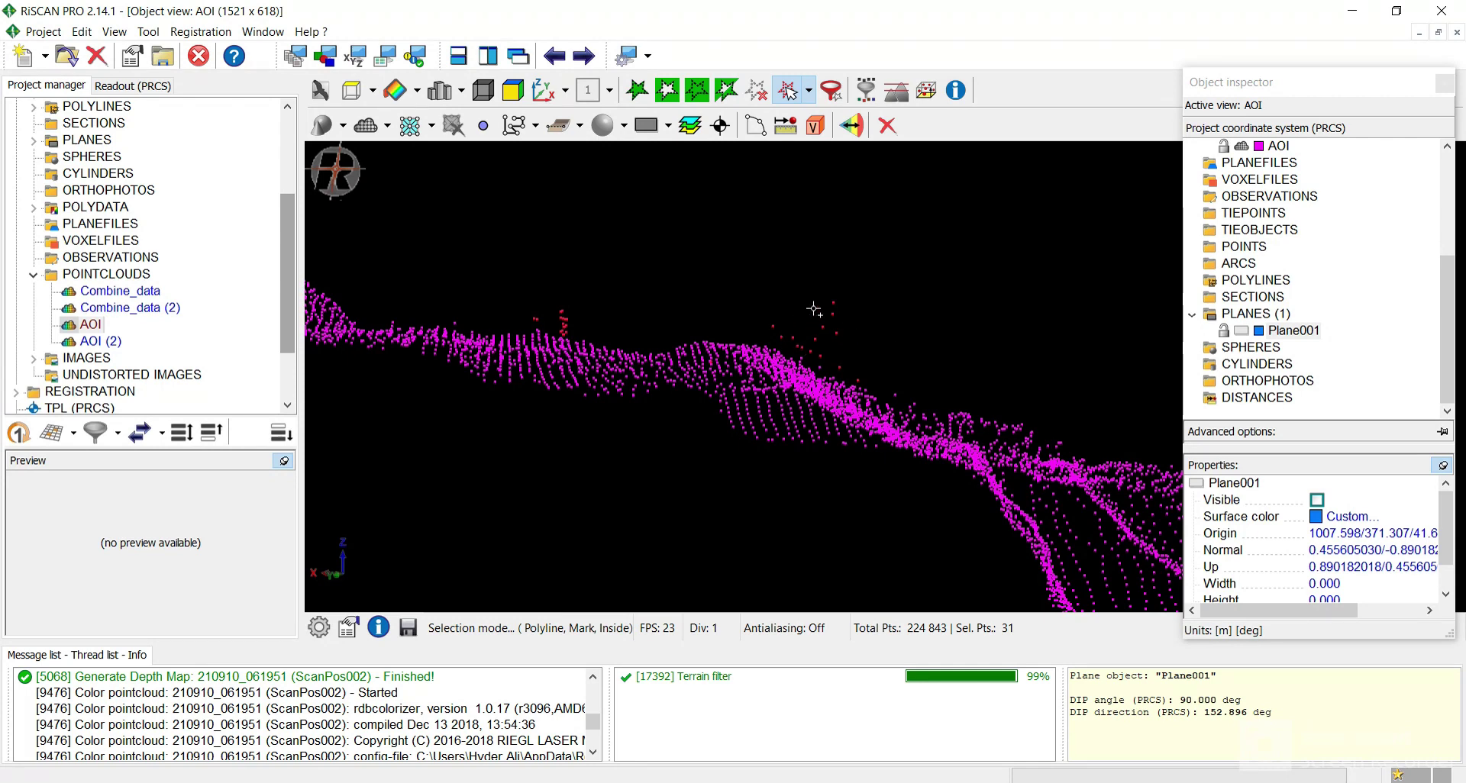
left_click(787, 91)
left_click_drag(777, 351, 698, 375)
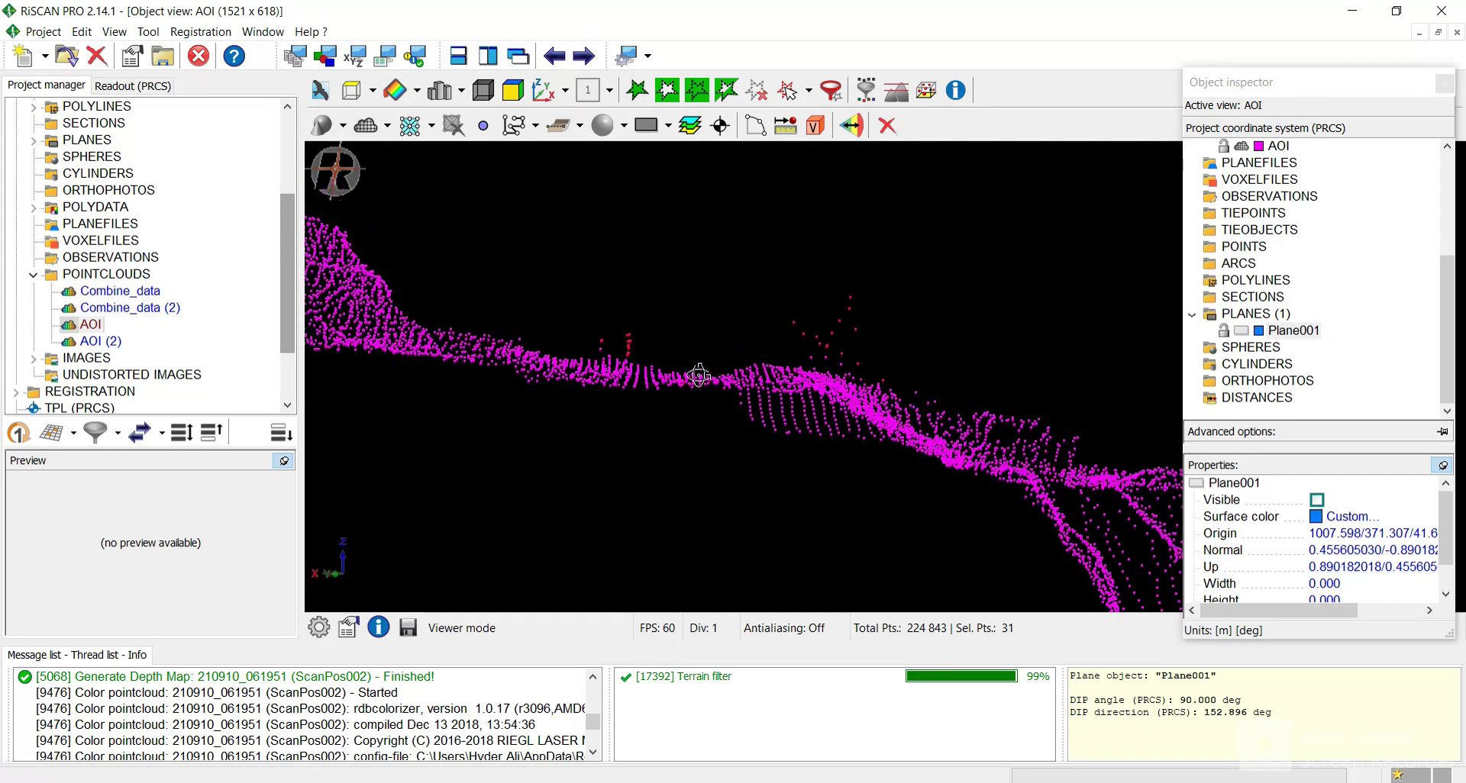
left_click(887, 125)
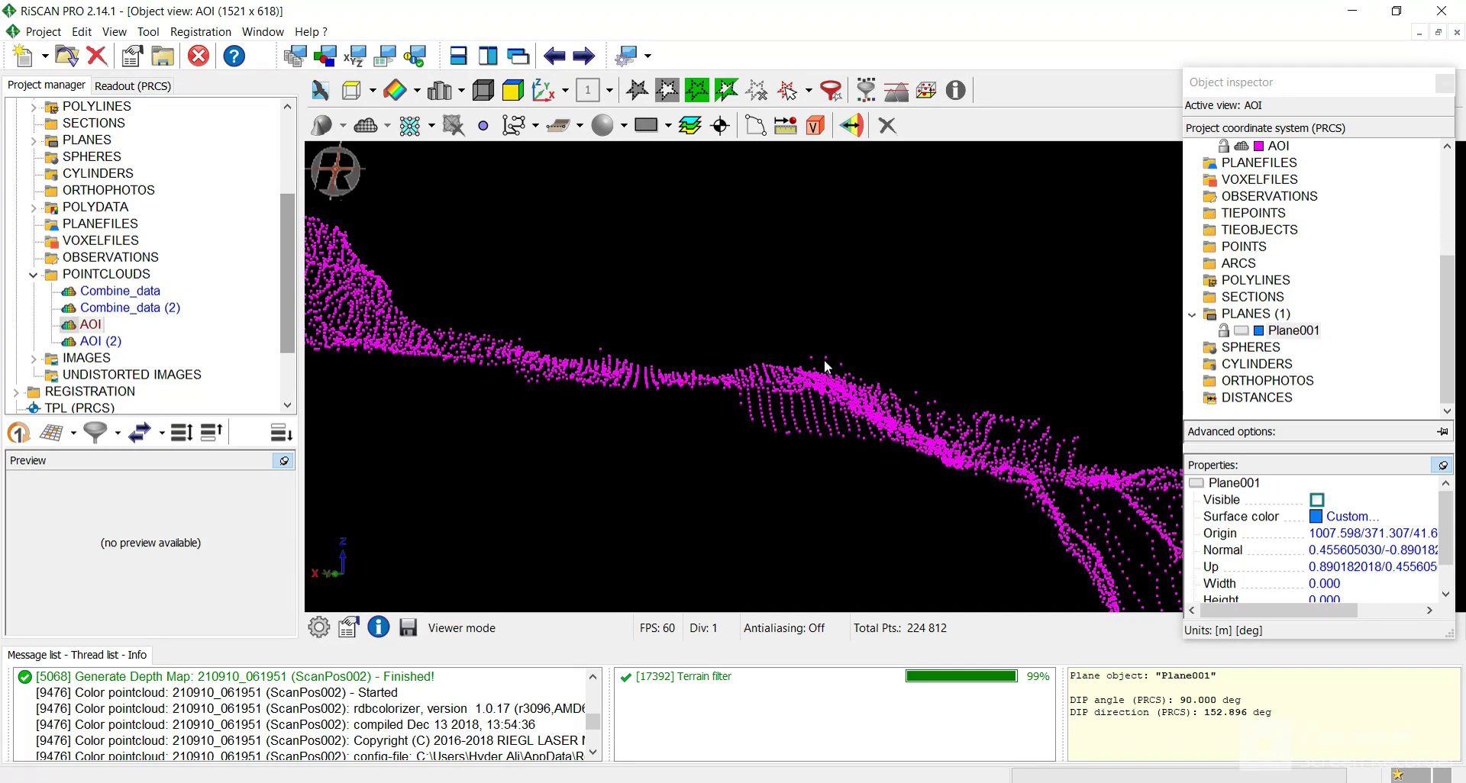
Outline the remaining stray points hovering above the terrain ridge with a polyline selection and delete them
left_click_drag(832, 401, 611, 349)
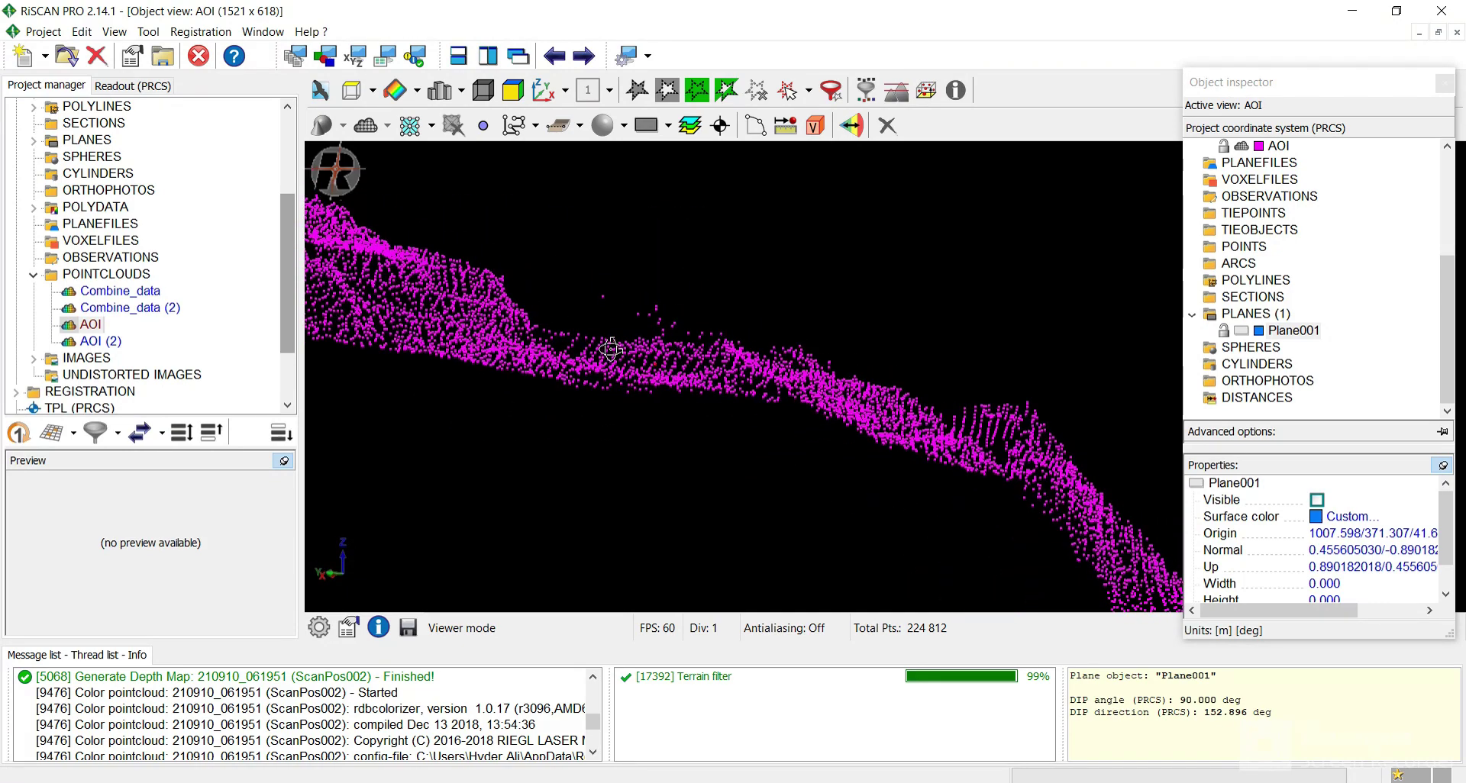
left_click_drag(701, 349, 700, 355)
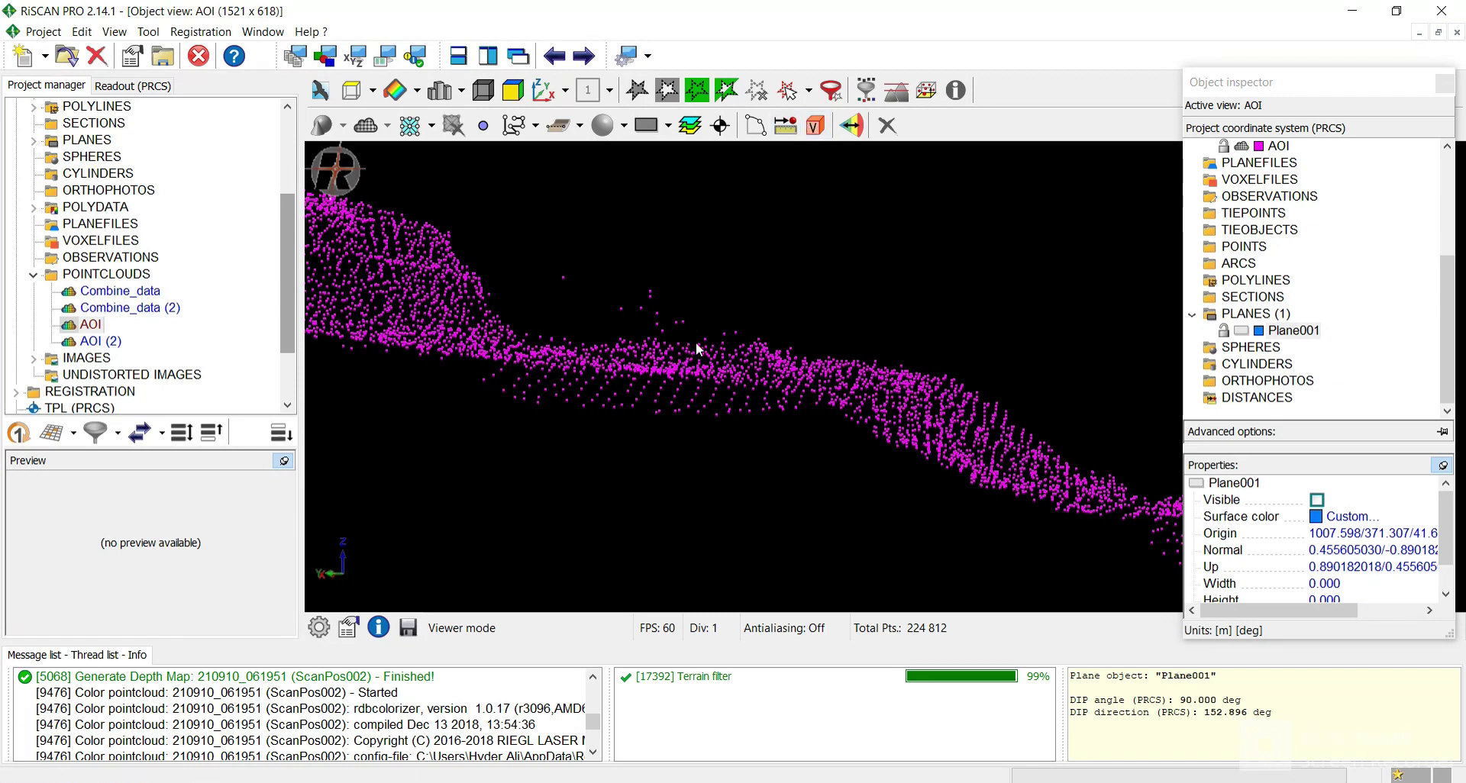
left_click_drag(690, 349, 731, 349)
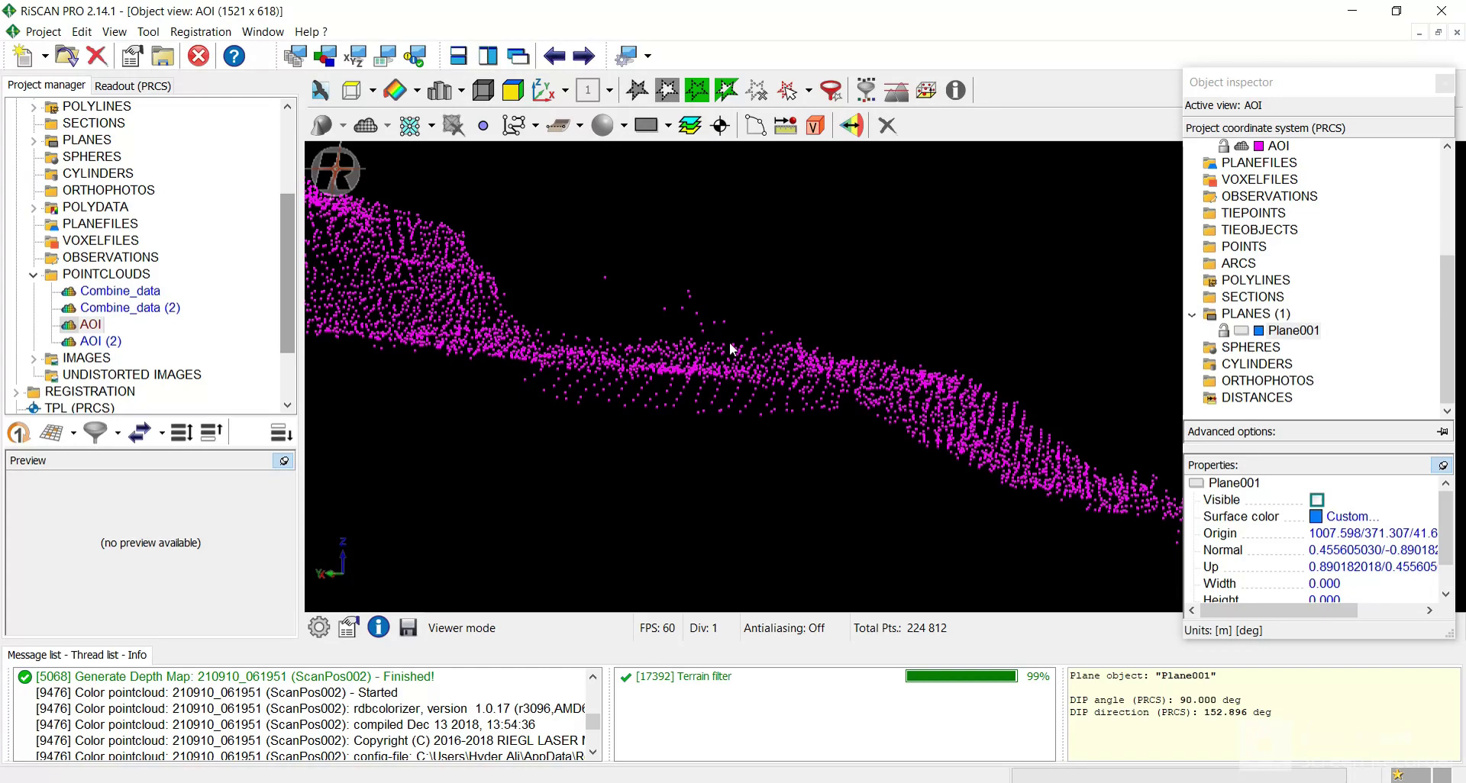
left_click_drag(717, 372, 444, 255)
left_click_drag(830, 318, 804, 363)
left_click_drag(817, 300, 772, 337)
left_click(787, 90)
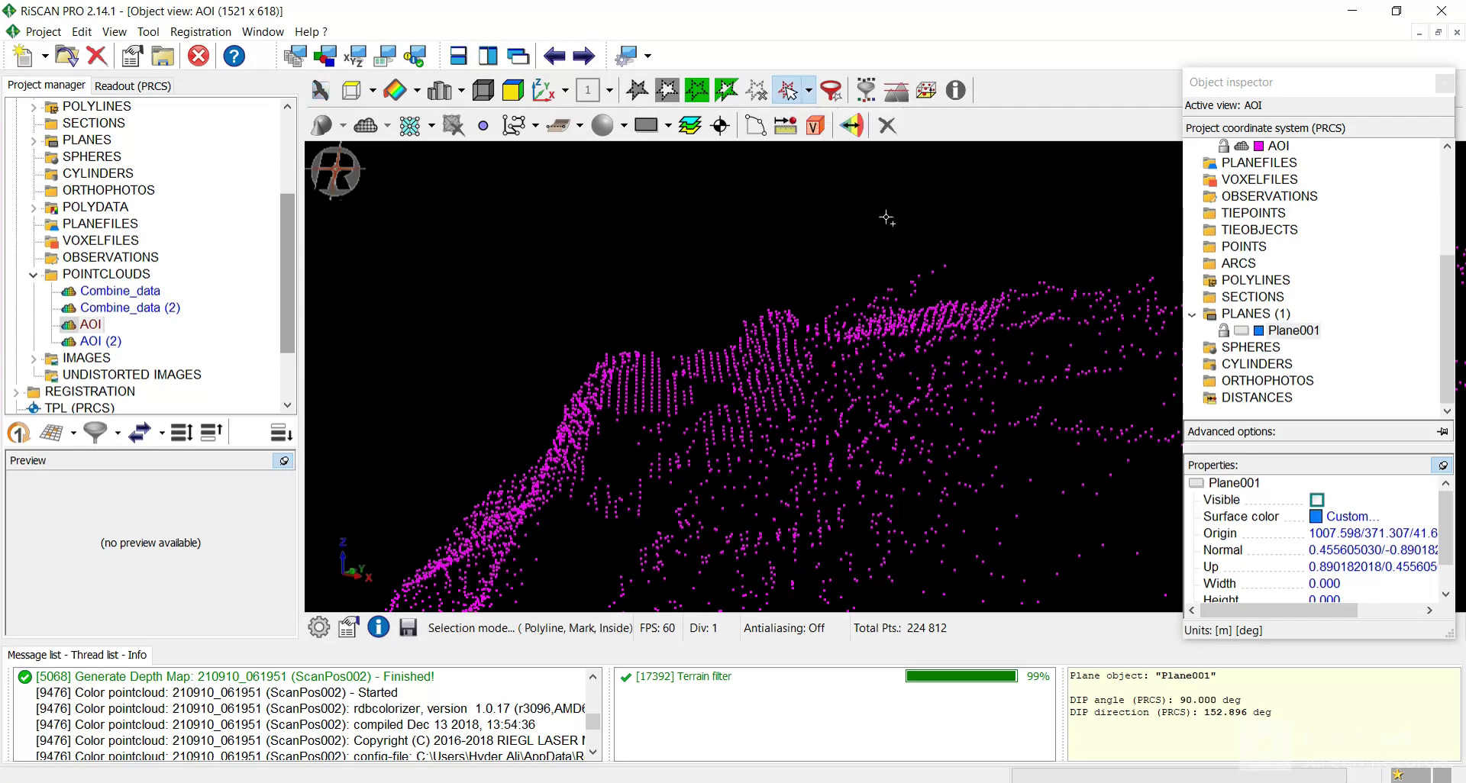
left_click(892, 216)
left_click(949, 227)
left_click(960, 249)
left_click(953, 276)
left_click(943, 290)
left_click(919, 300)
left_click(891, 303)
double_click(863, 303)
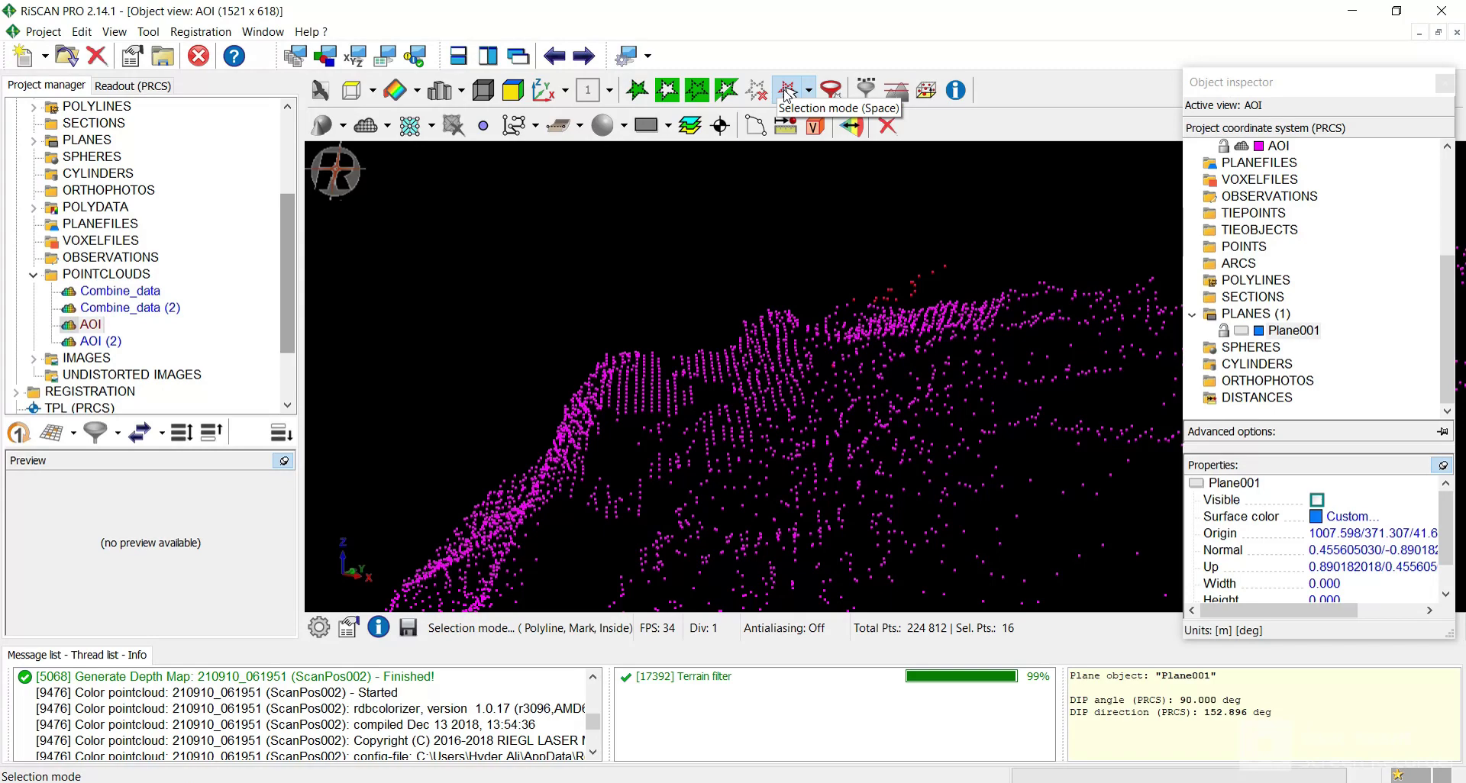
left_click(786, 93)
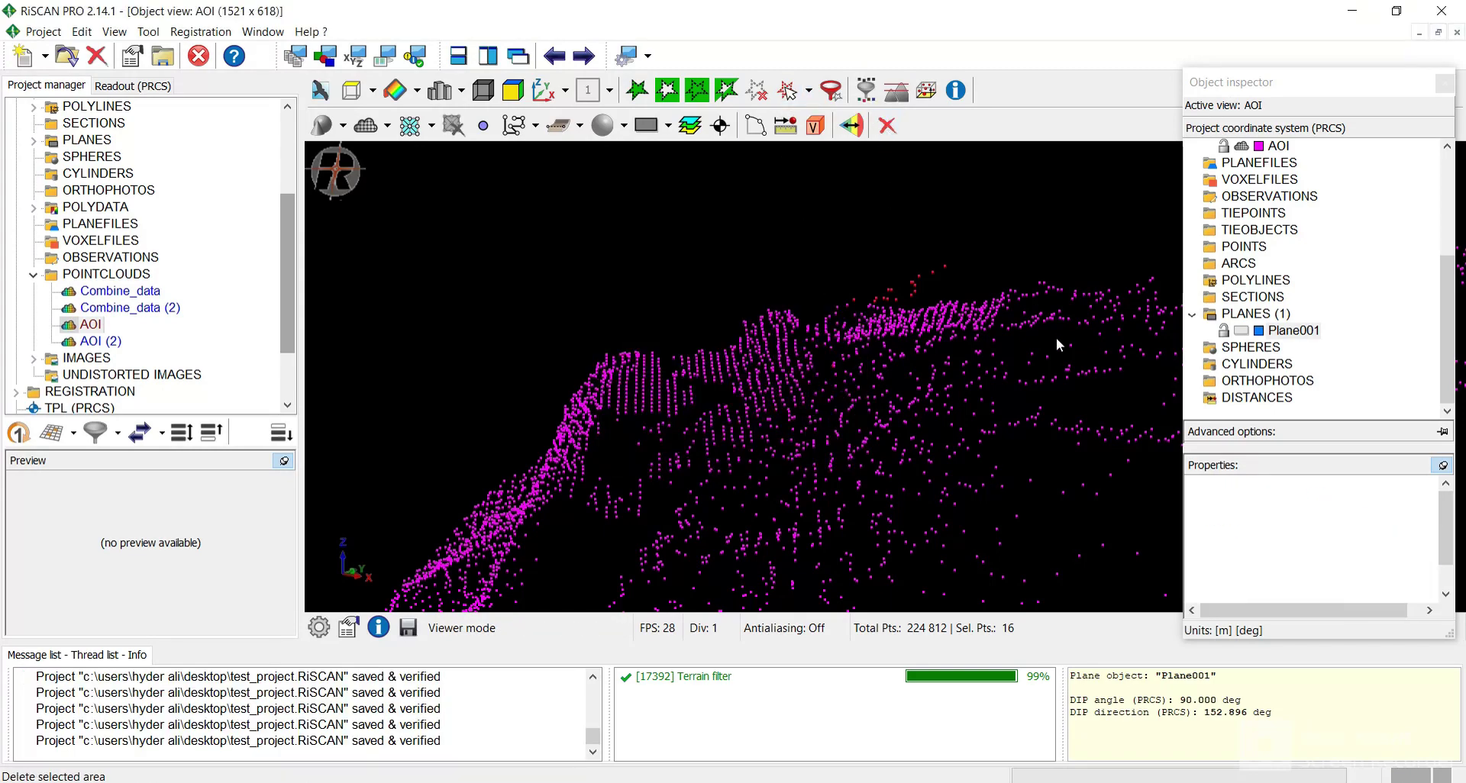
Reopen the plane selection and shift the visible slice by one 50 m increment to an offset of 50 m
left_click_drag(746, 305, 804, 411)
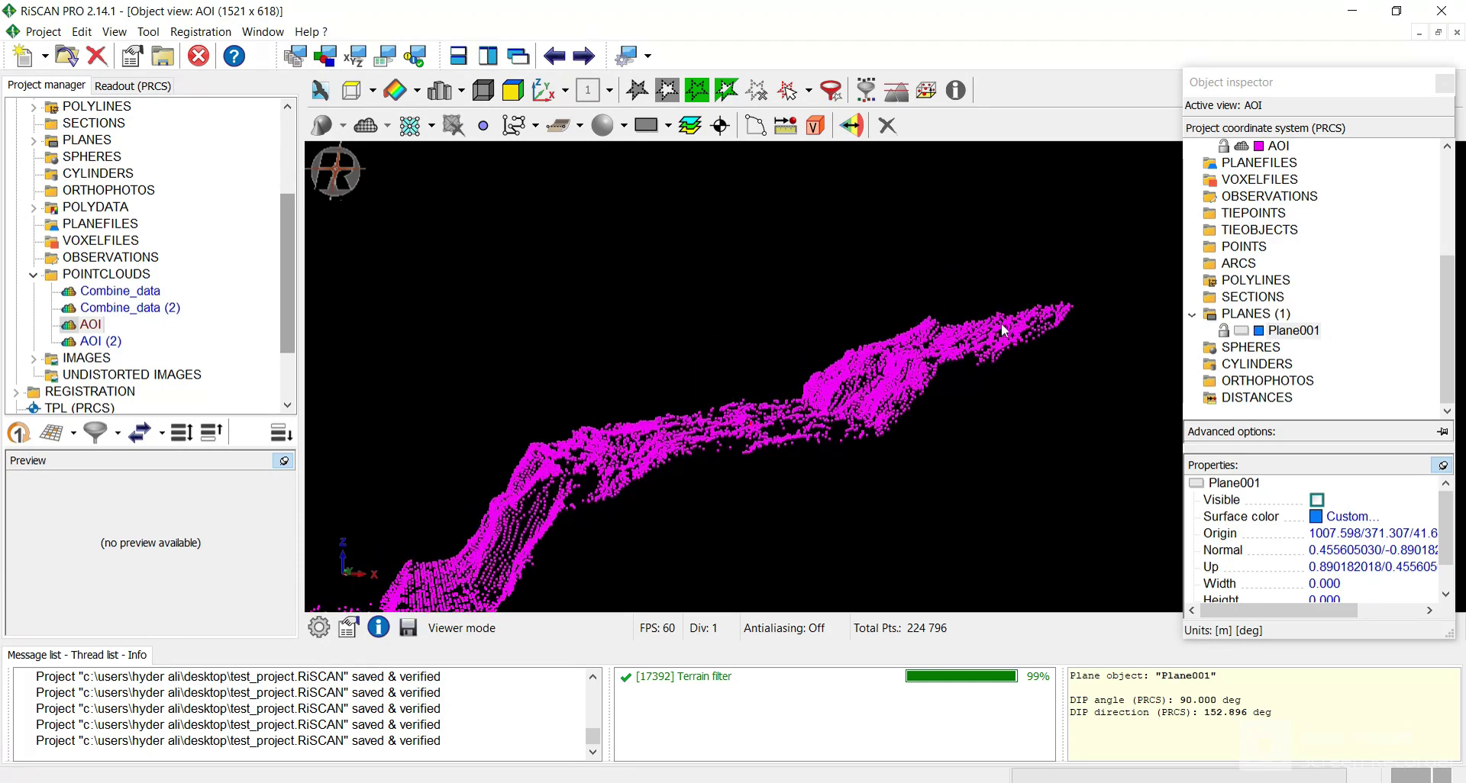
left_click_drag(624, 488, 866, 379)
left_click_drag(691, 458, 914, 330)
left_click_drag(724, 485, 775, 432)
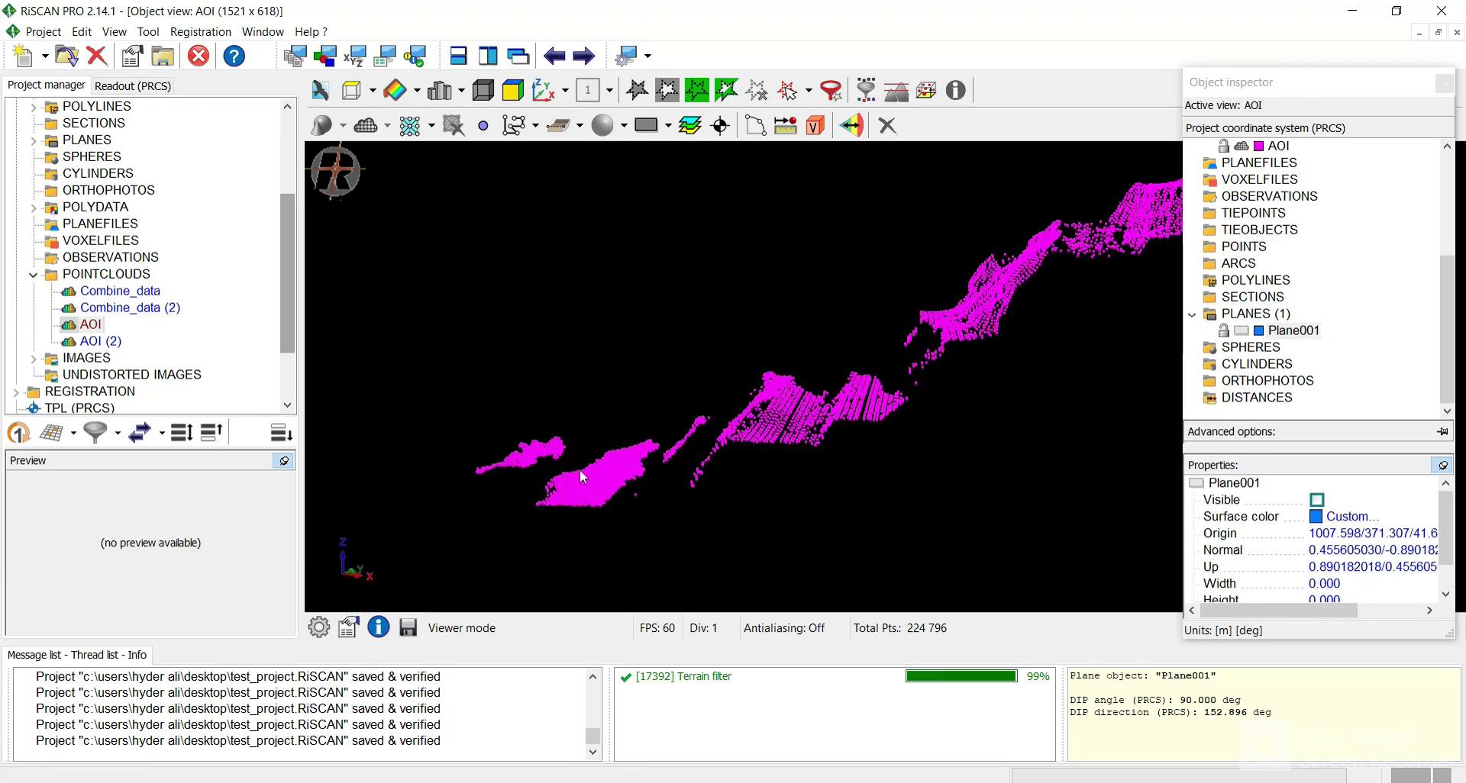
left_click_drag(590, 490, 958, 463)
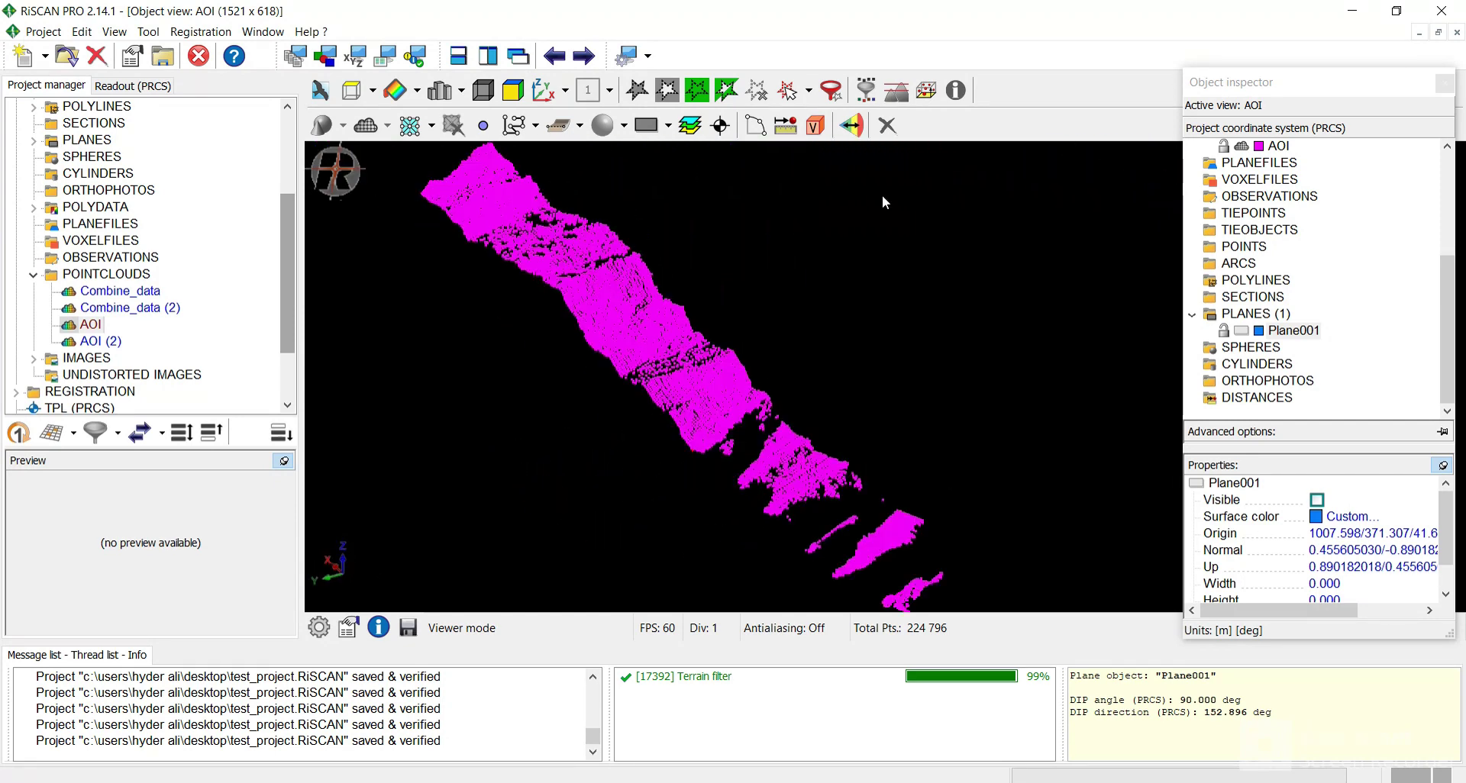
left_click(925, 90)
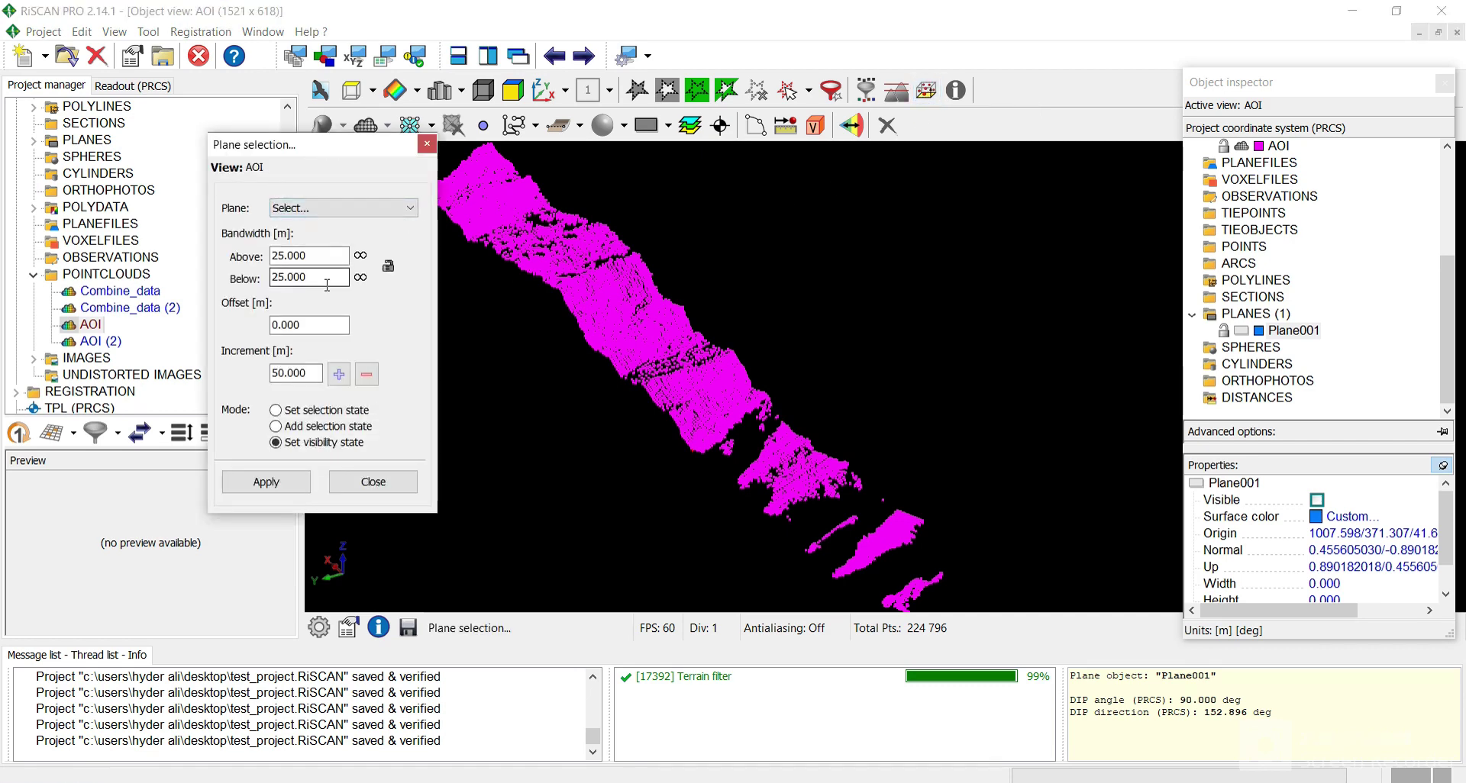
left_click(339, 374)
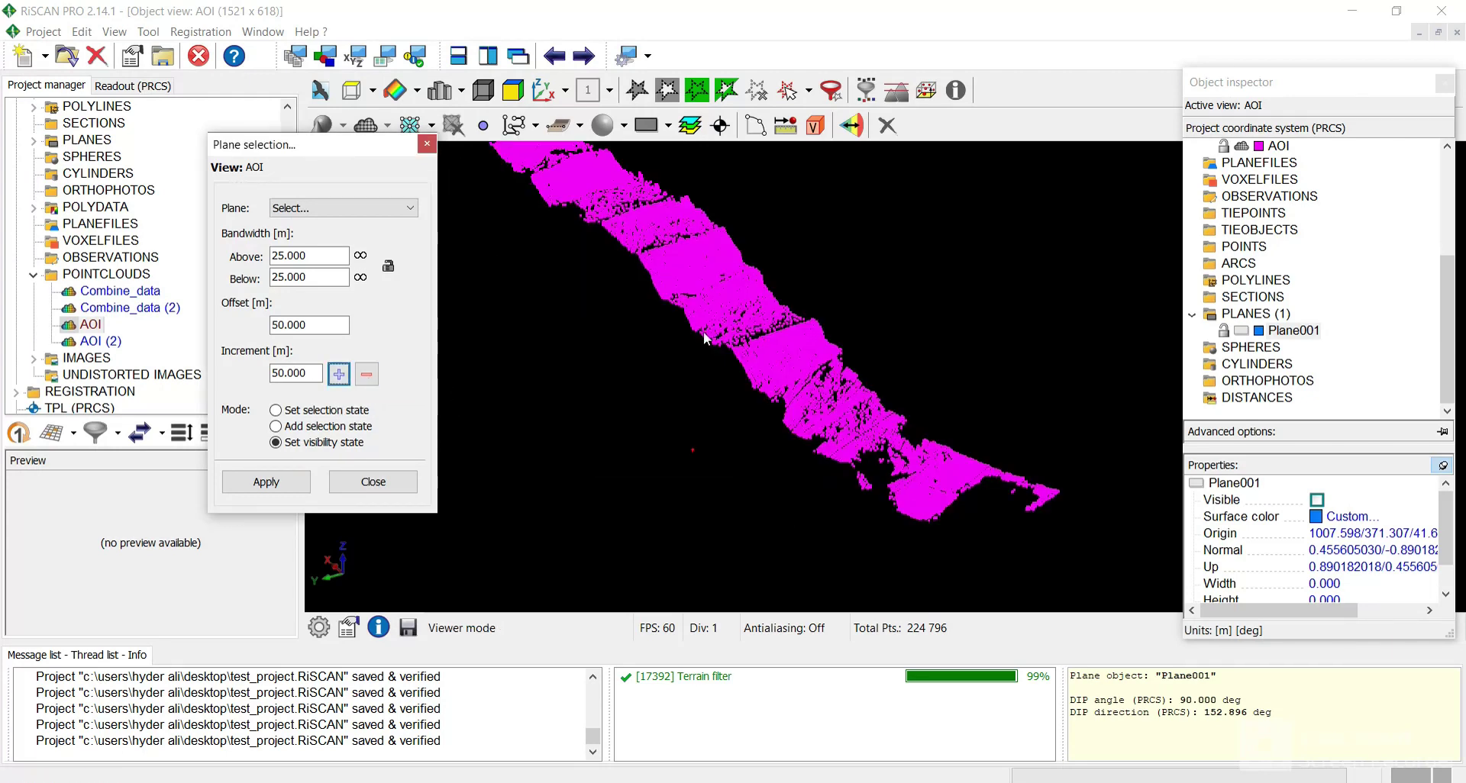
Show Plane001 again and view it beside the offset slice from a steeper angle
middle_click_drag(718, 335, 760, 390)
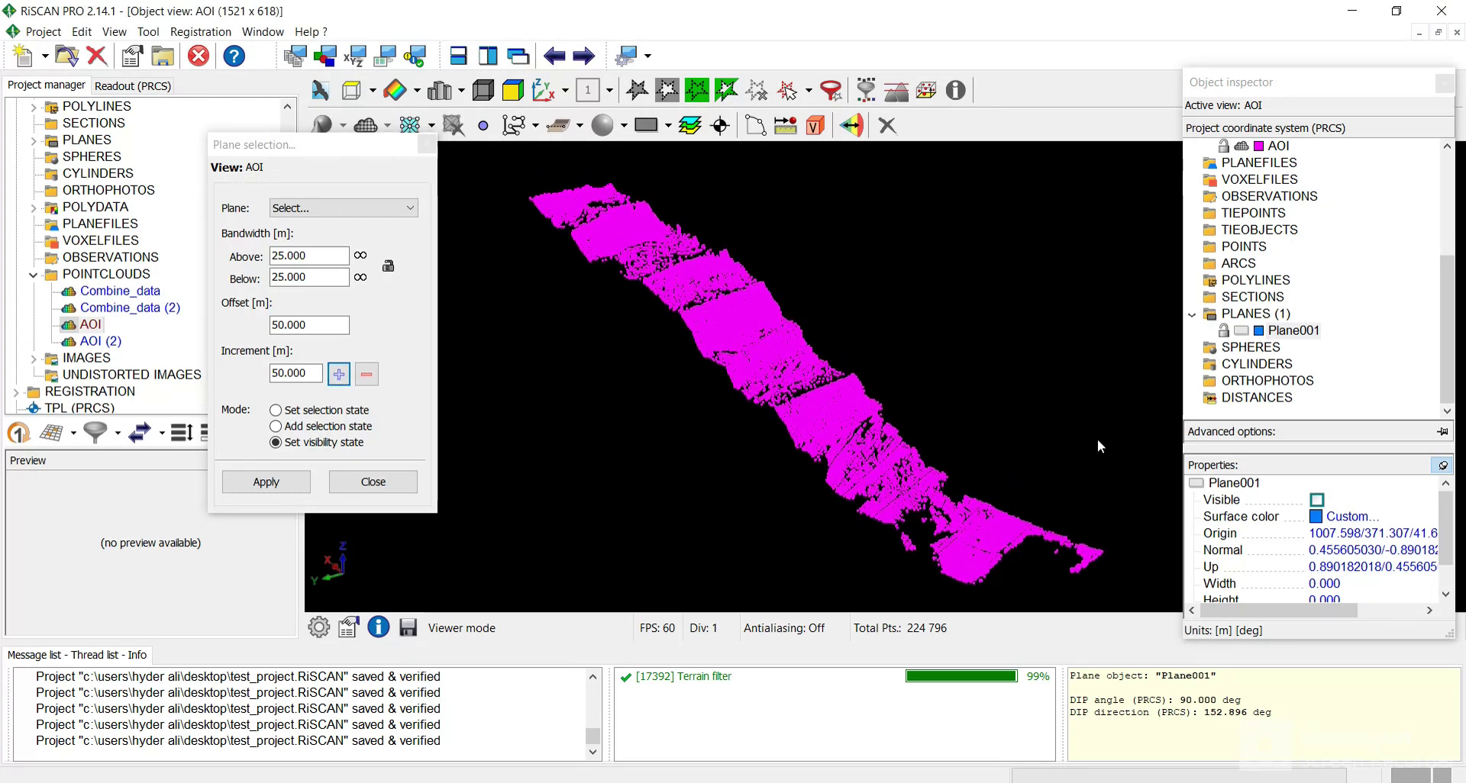
left_click(1242, 332)
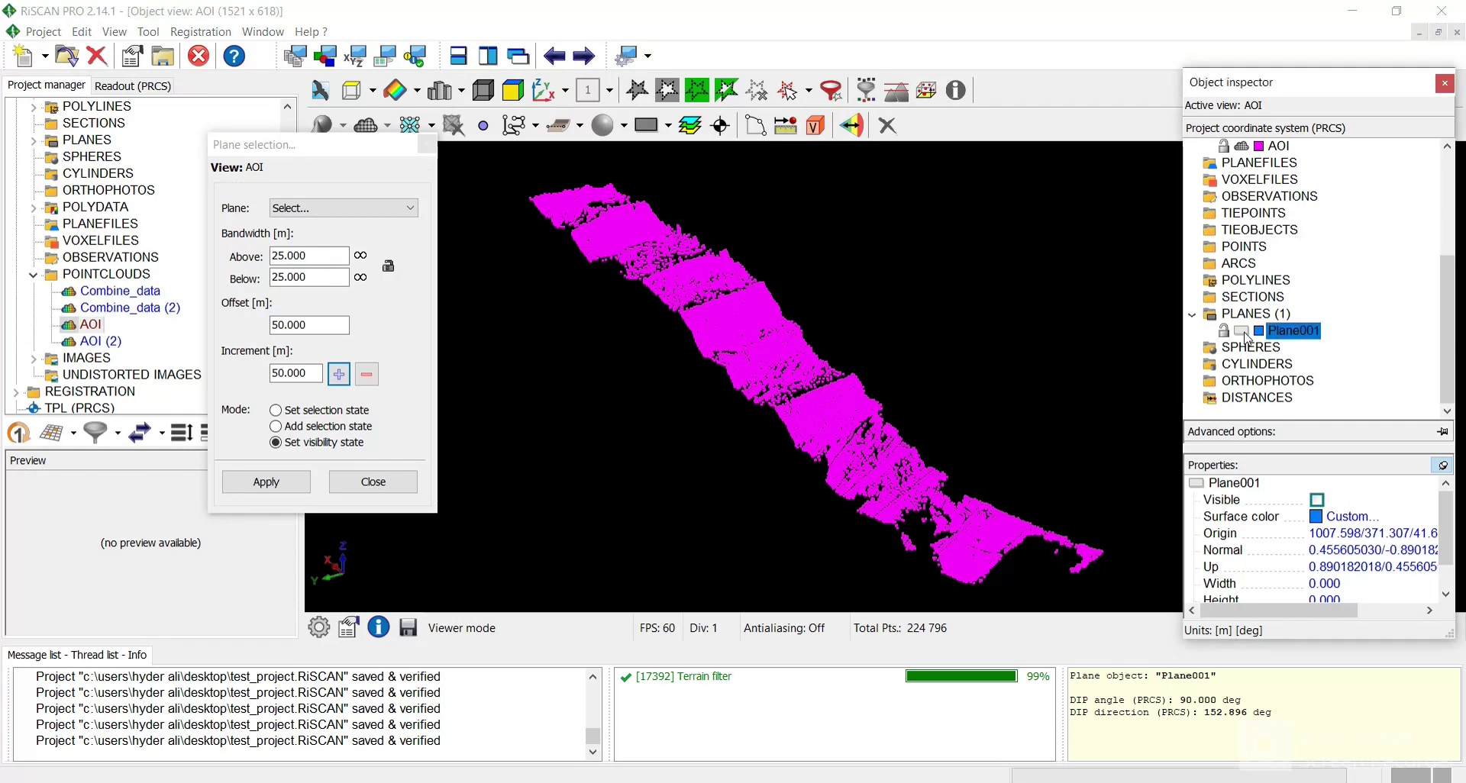
left_click_drag(964, 407, 897, 398)
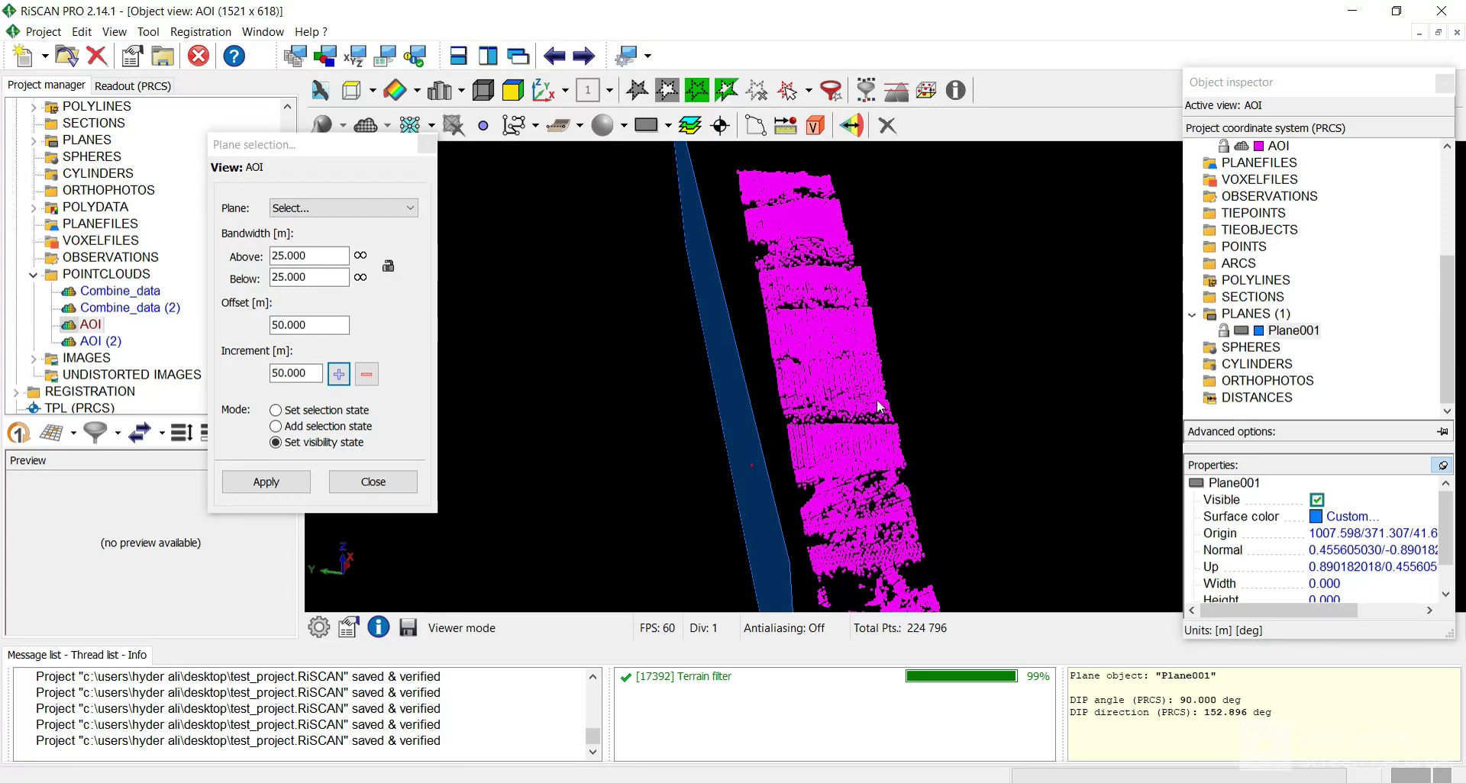
middle_click_drag(807, 388, 782, 366)
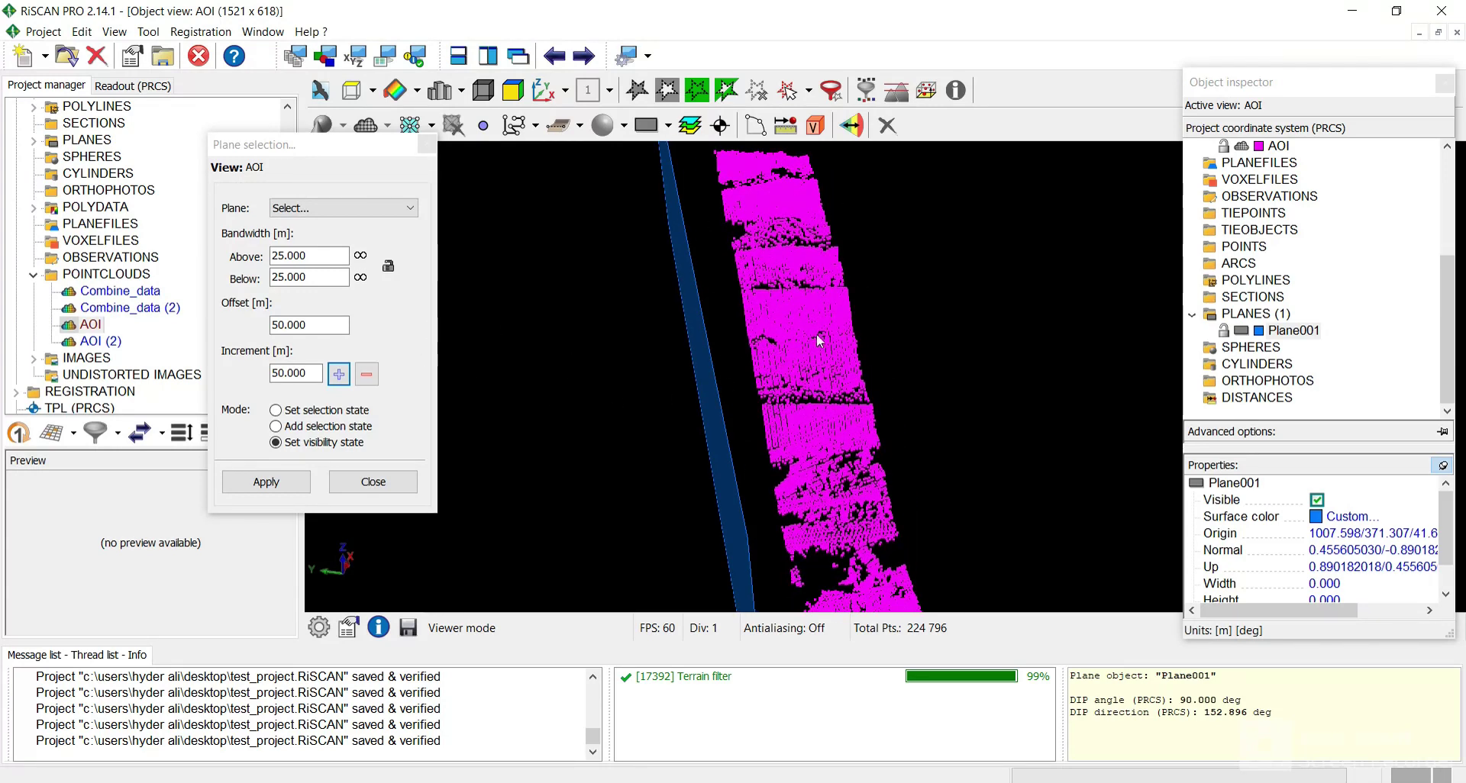
scroll(790, 285, "down", 3)
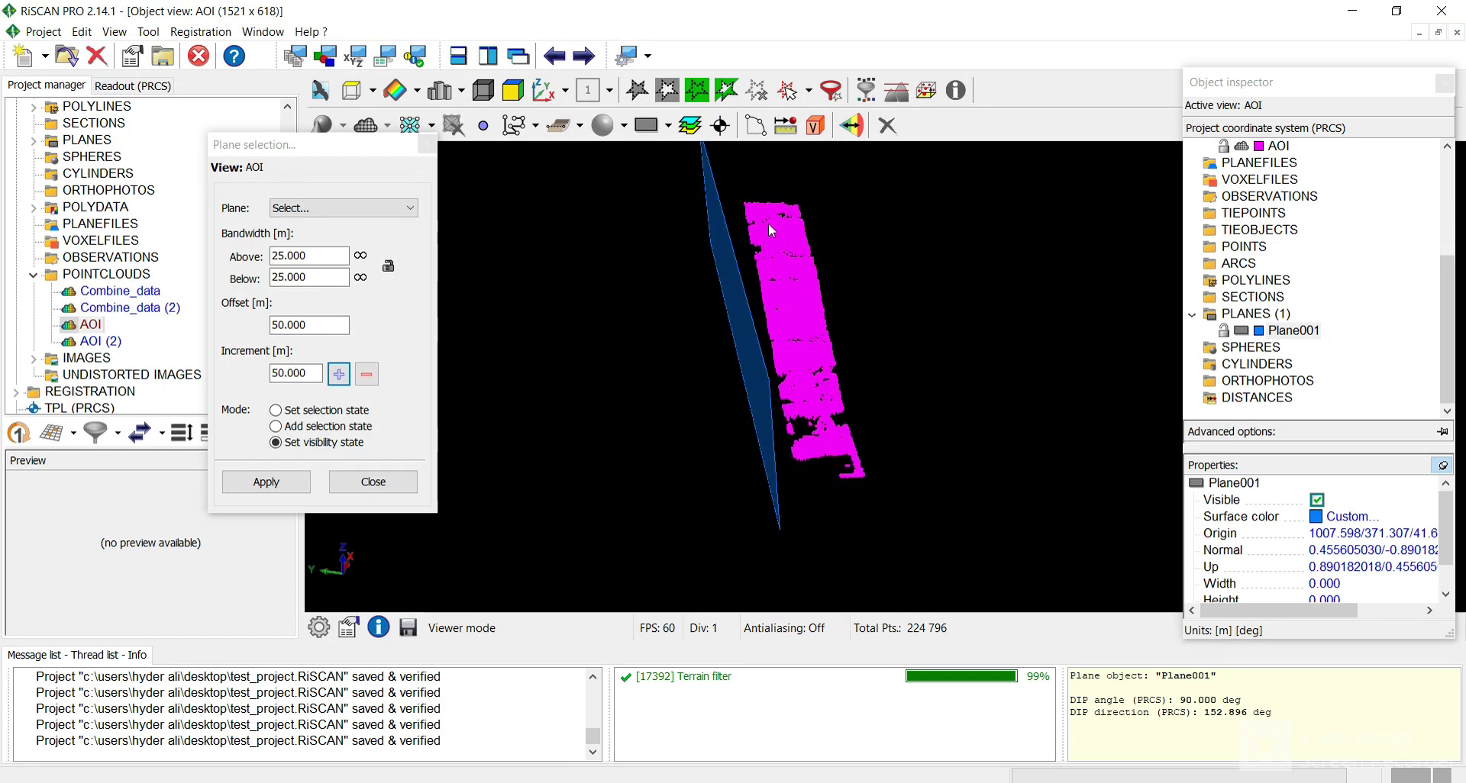
Advance the plane selection's offset in 50 m increments up to 300 m, displaying the successive slices
left_click(338, 376)
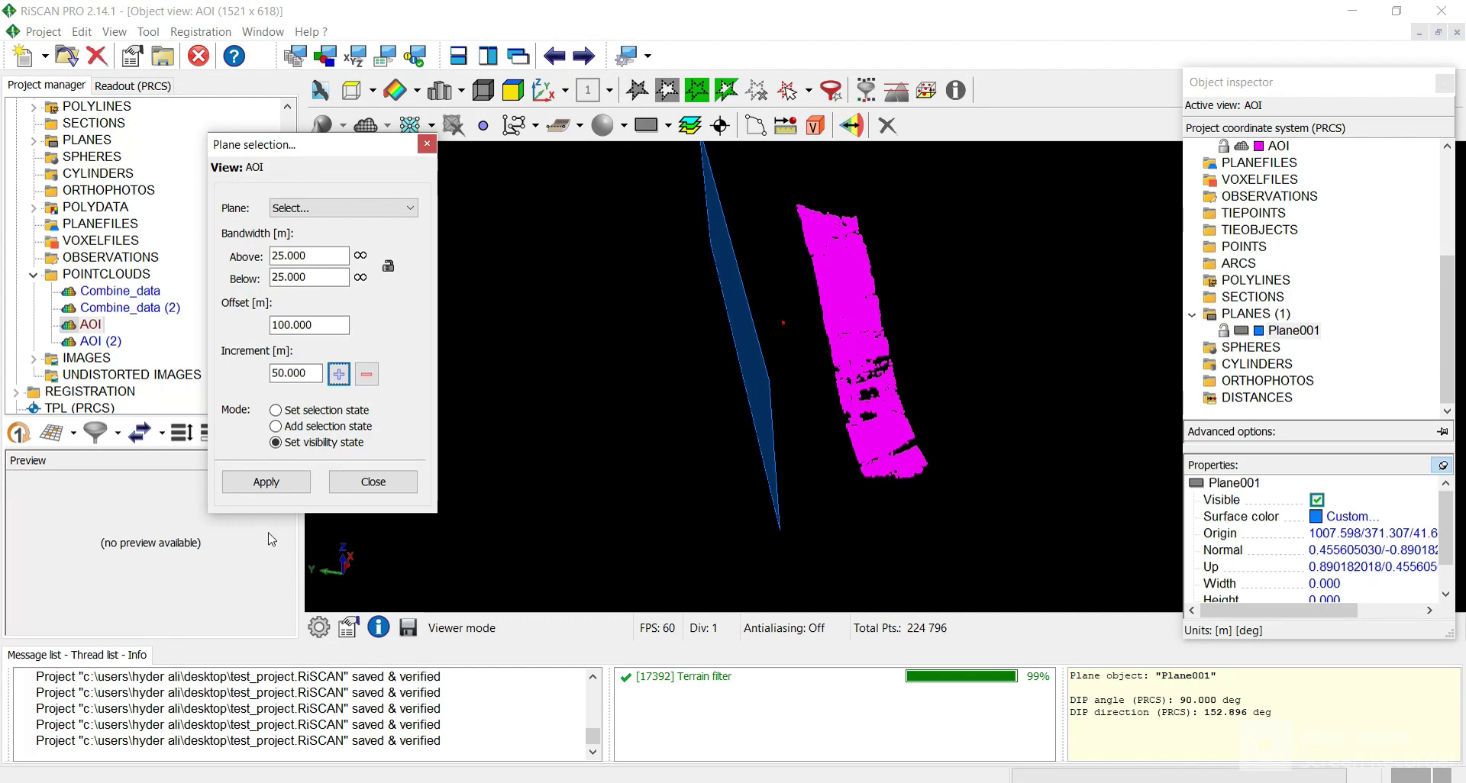
left_click(338, 374)
left_click(339, 375)
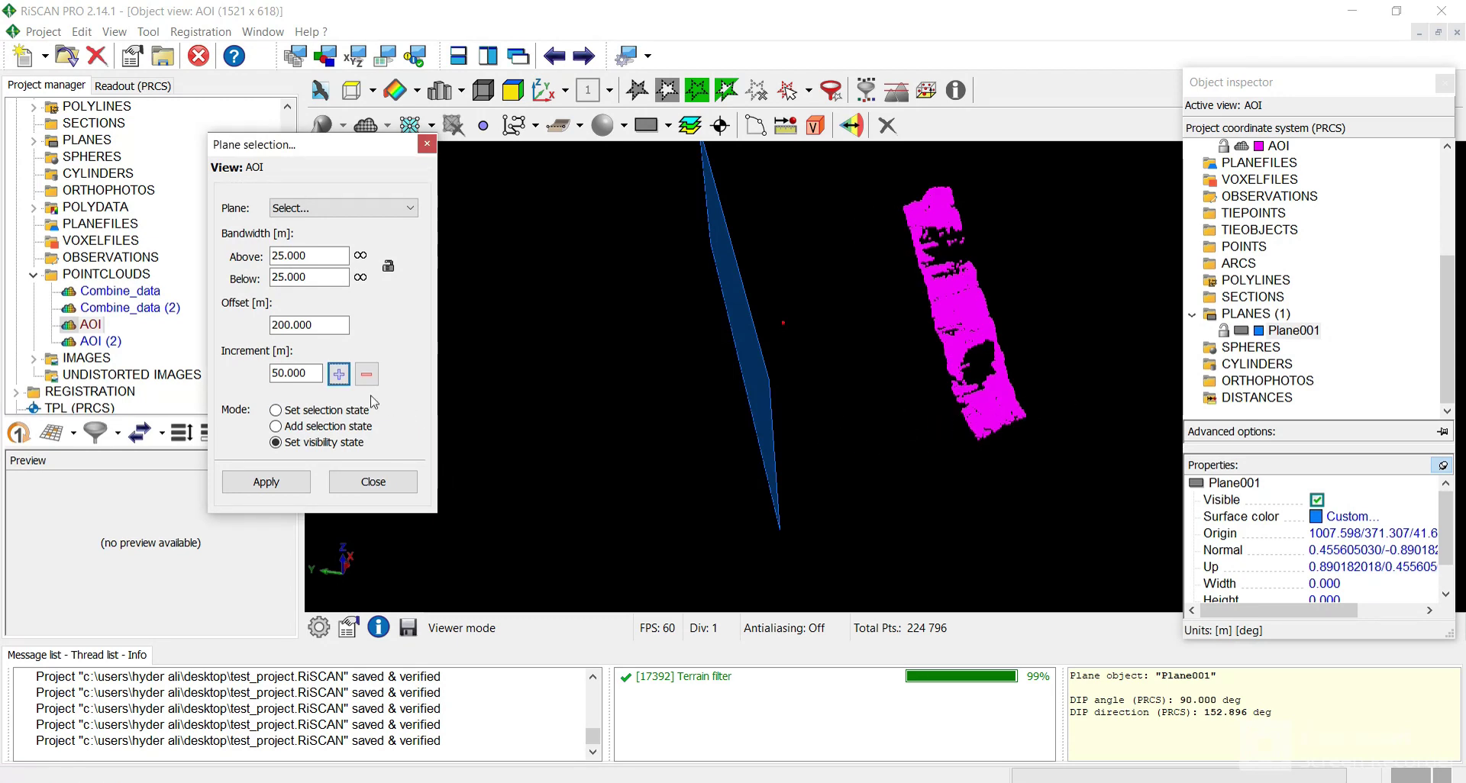
left_click(339, 374)
left_click(339, 374)
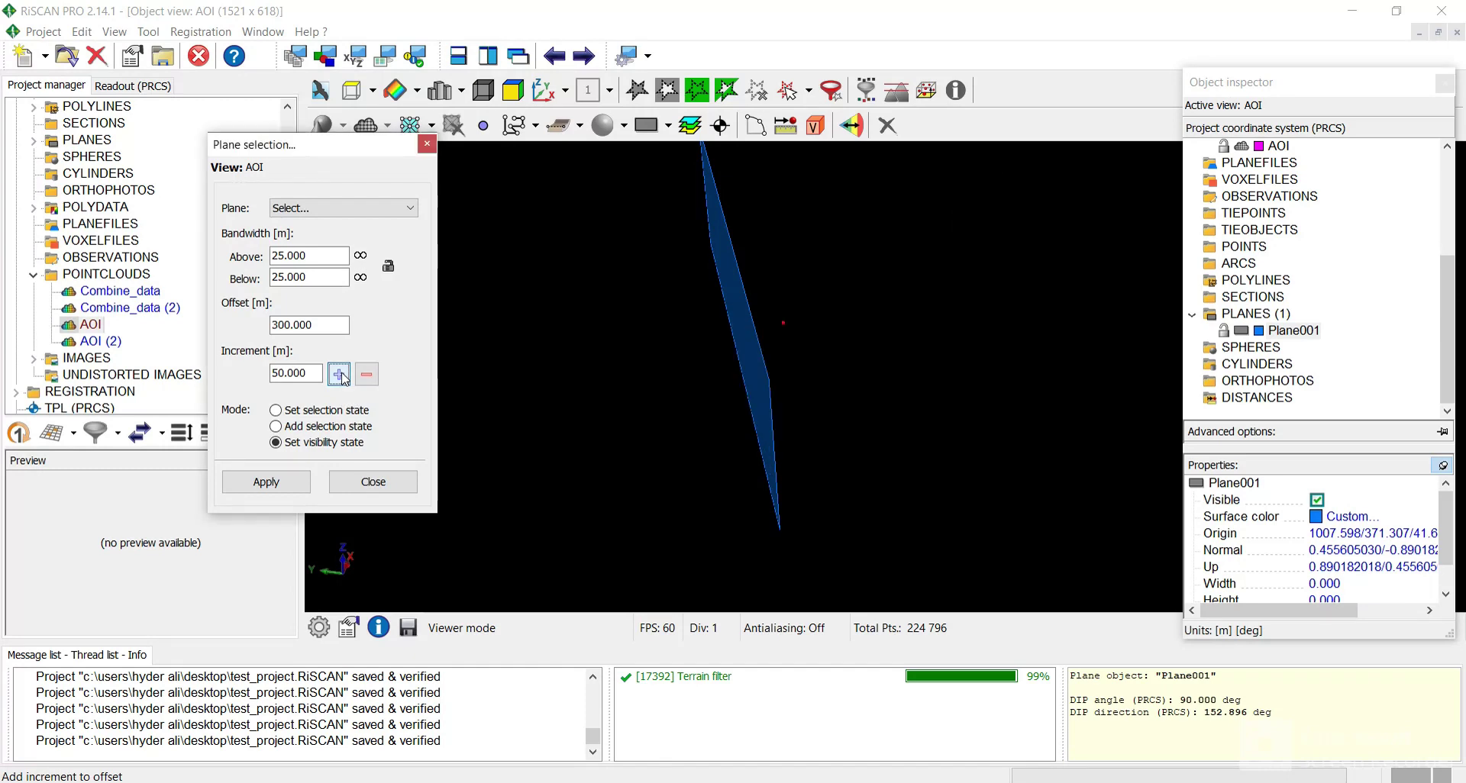
Advance the plane selection by one more 50 m increment to 350 m and step it back to the 300 m slice
left_click(339, 375)
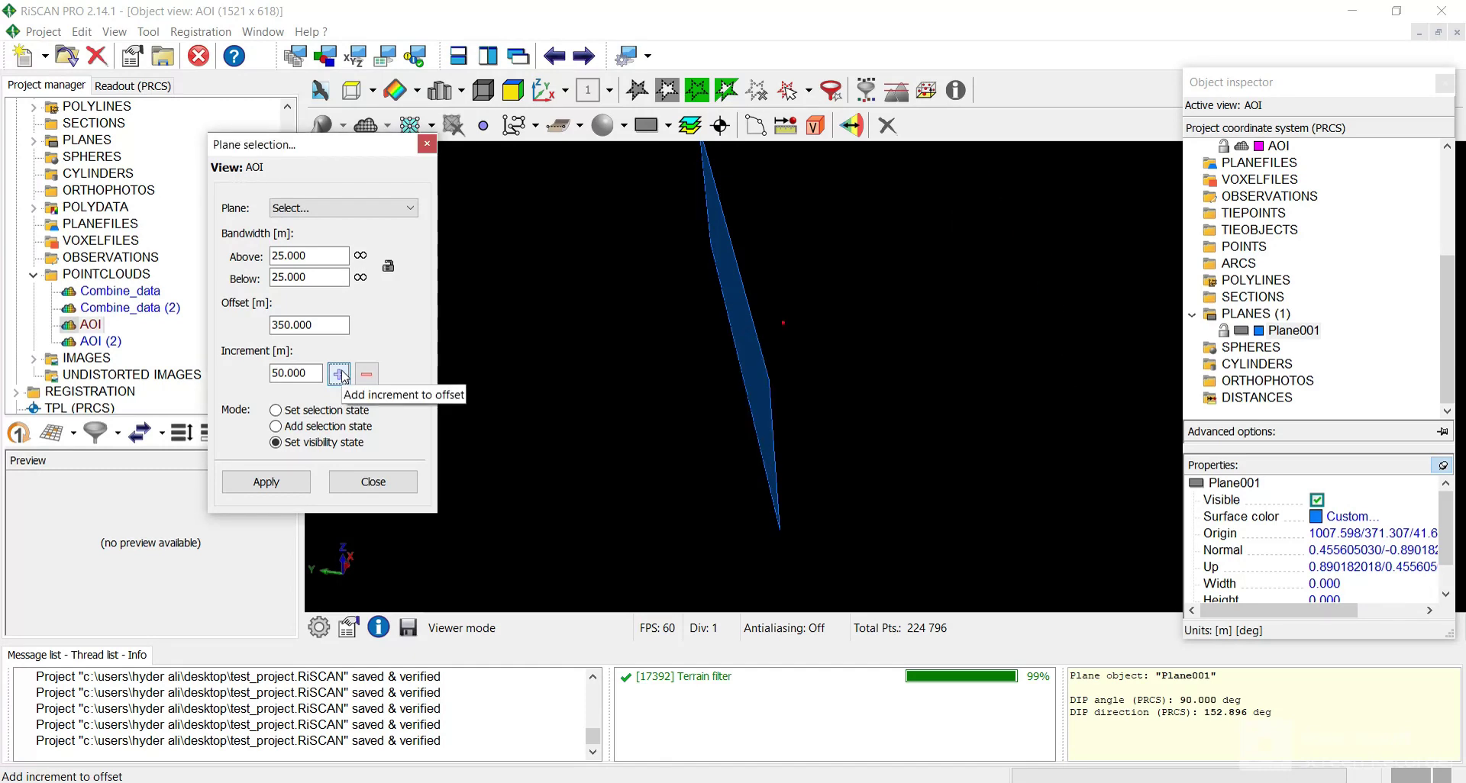
left_click(366, 374)
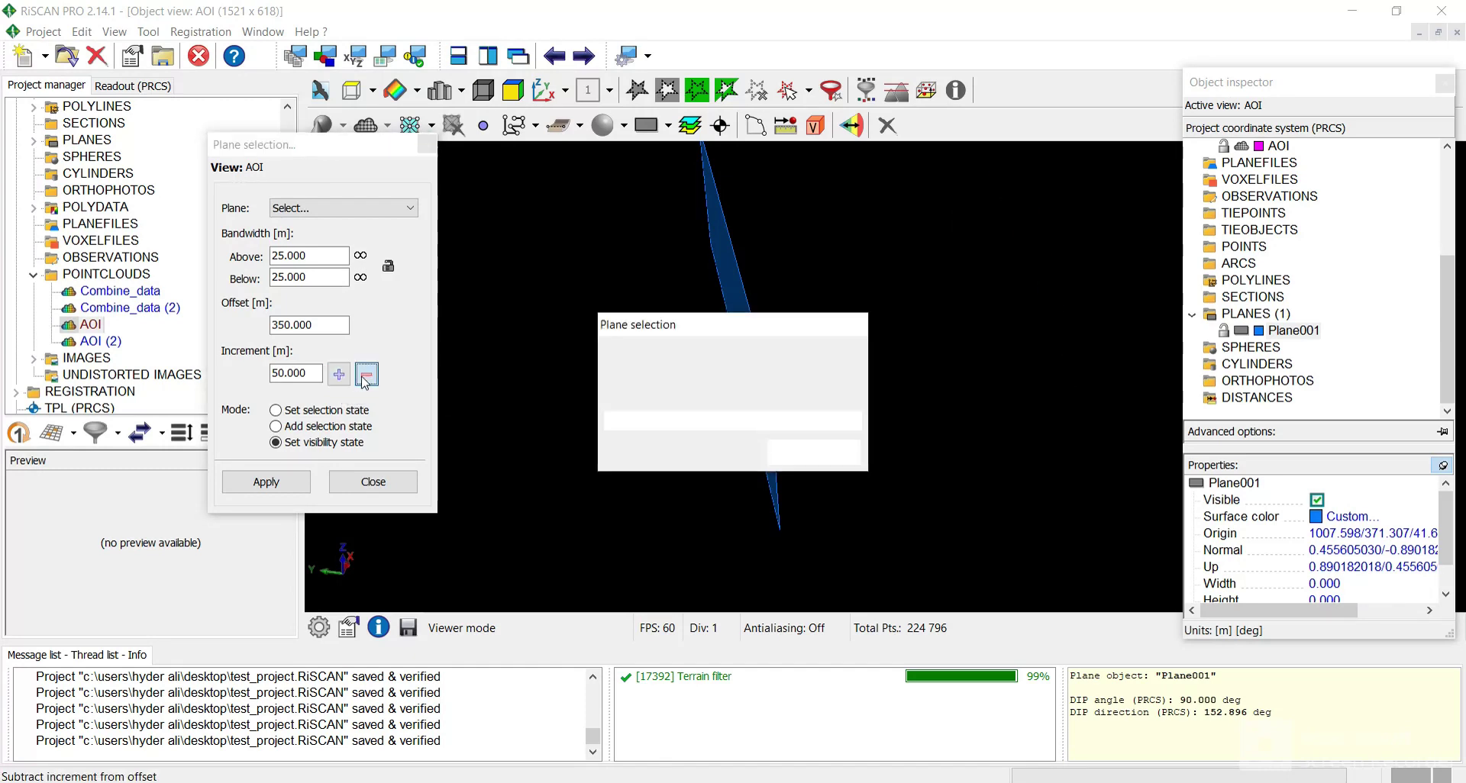
left_click_drag(272, 325, 318, 326)
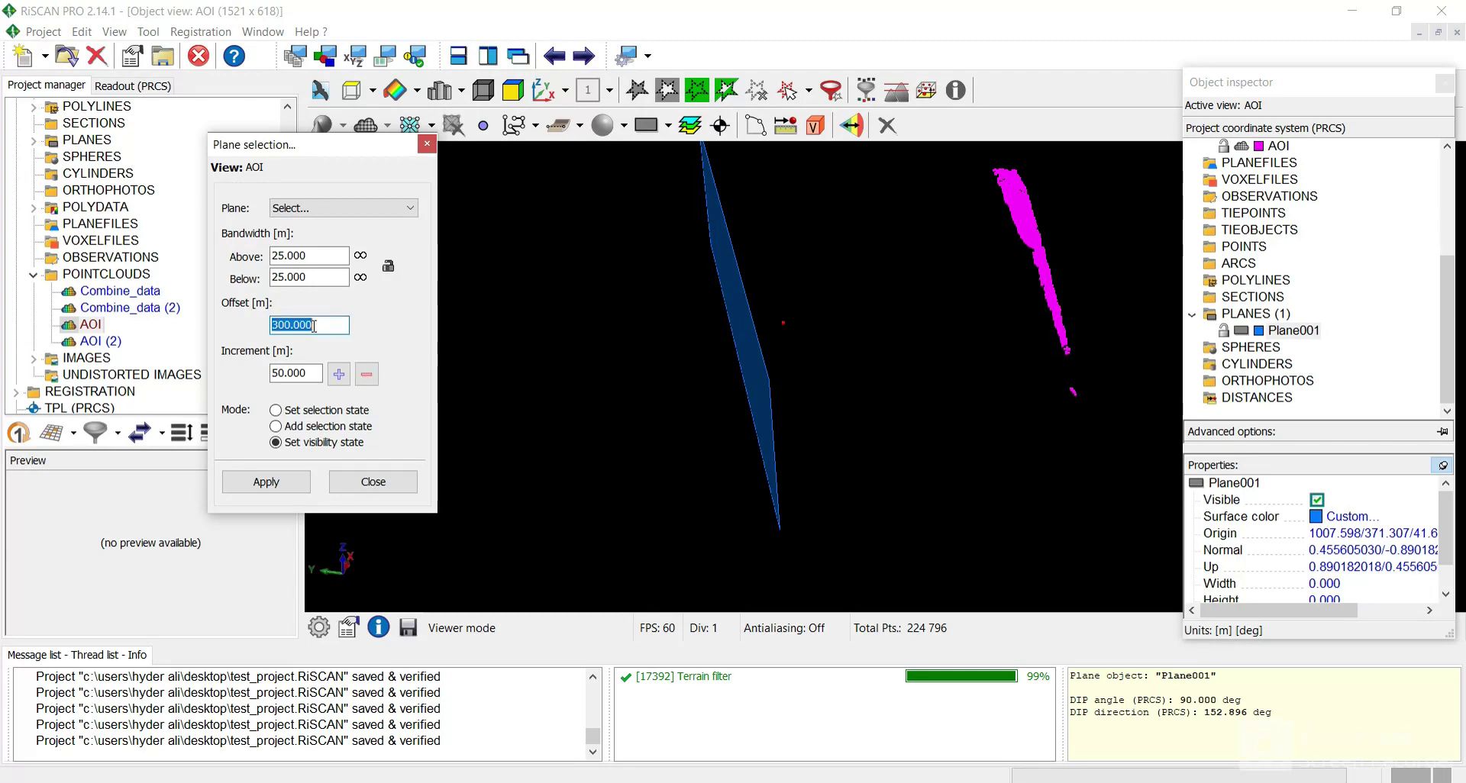
left_click(971, 313)
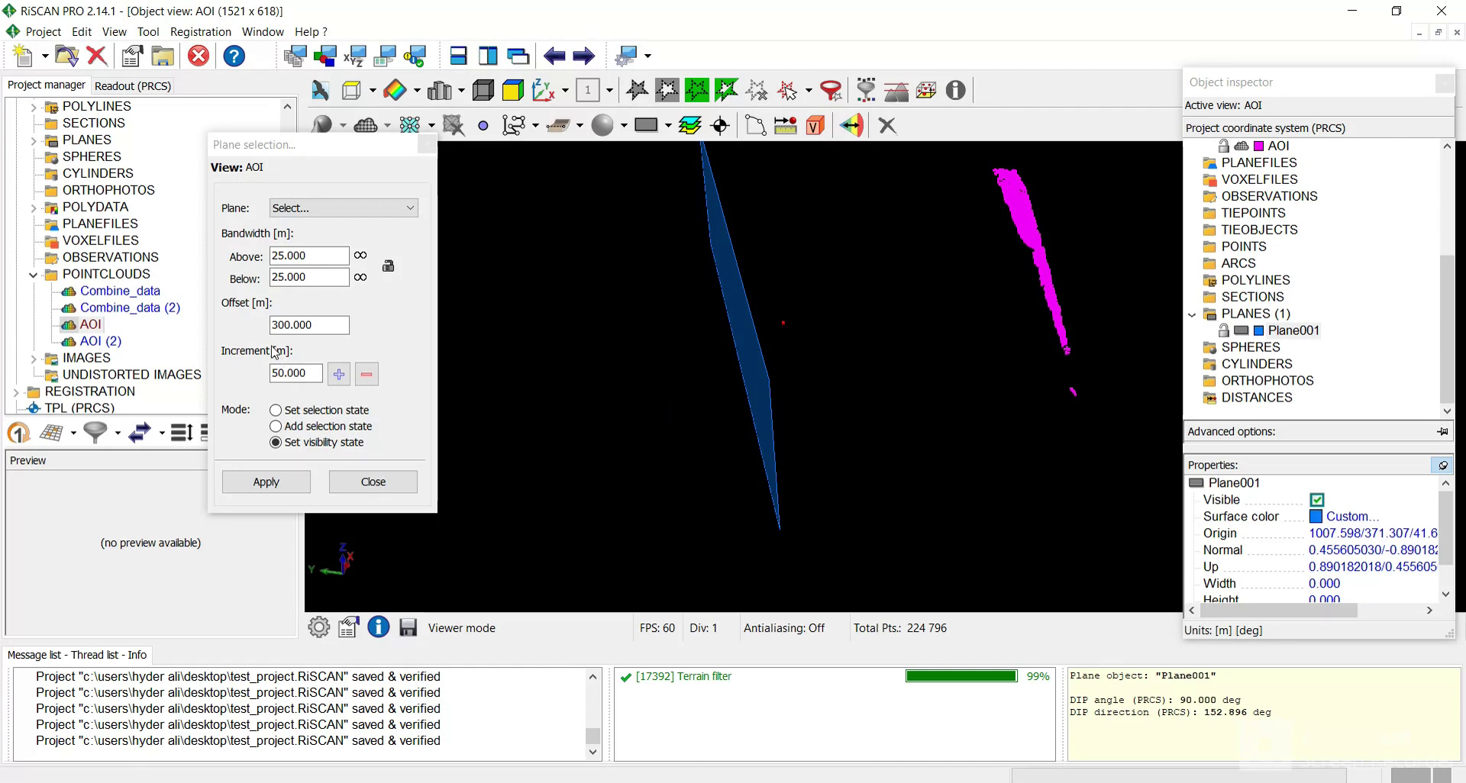
Reset the plane selection's offset to 0 and apply it to display the slice at Plane001
left_click(242, 320)
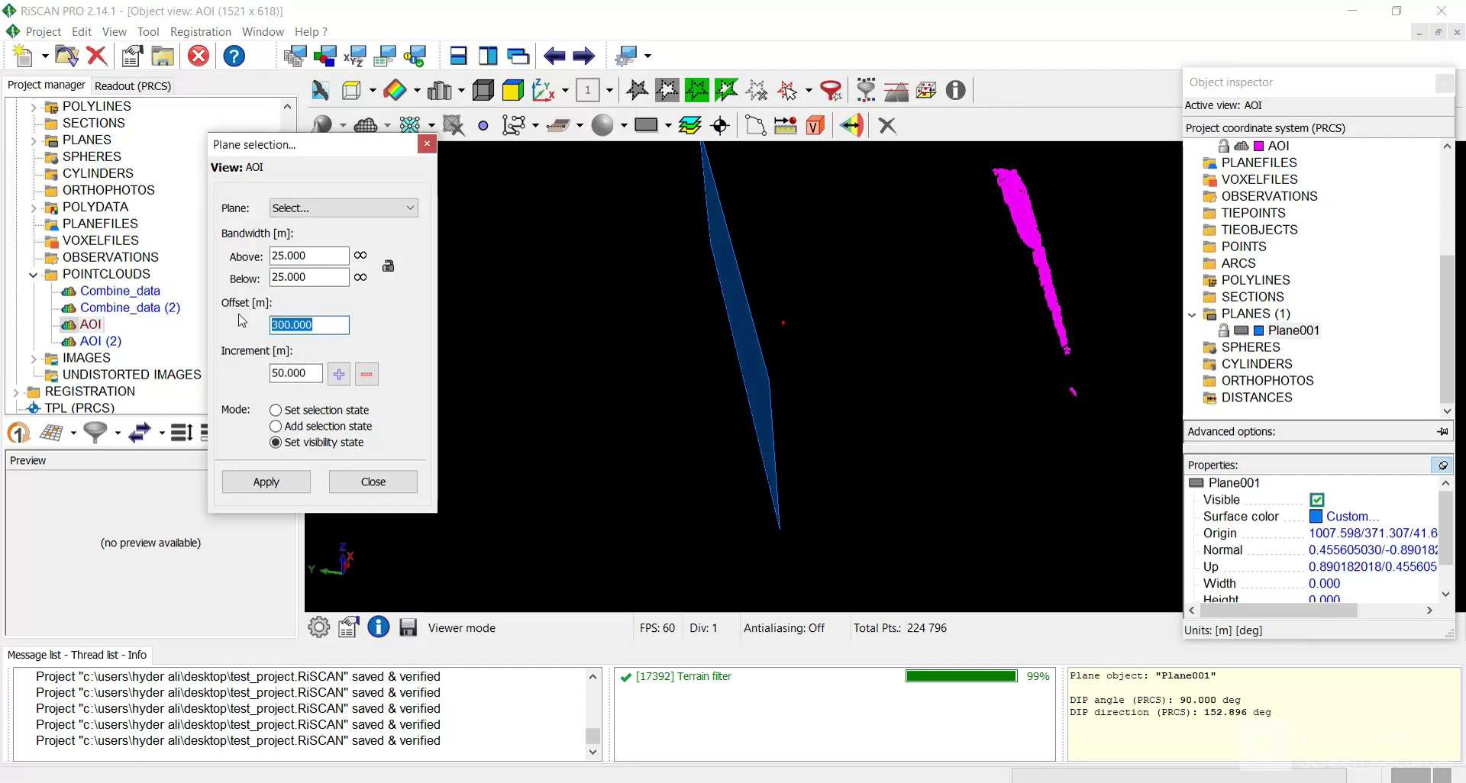
type("0")
left_click(290, 486)
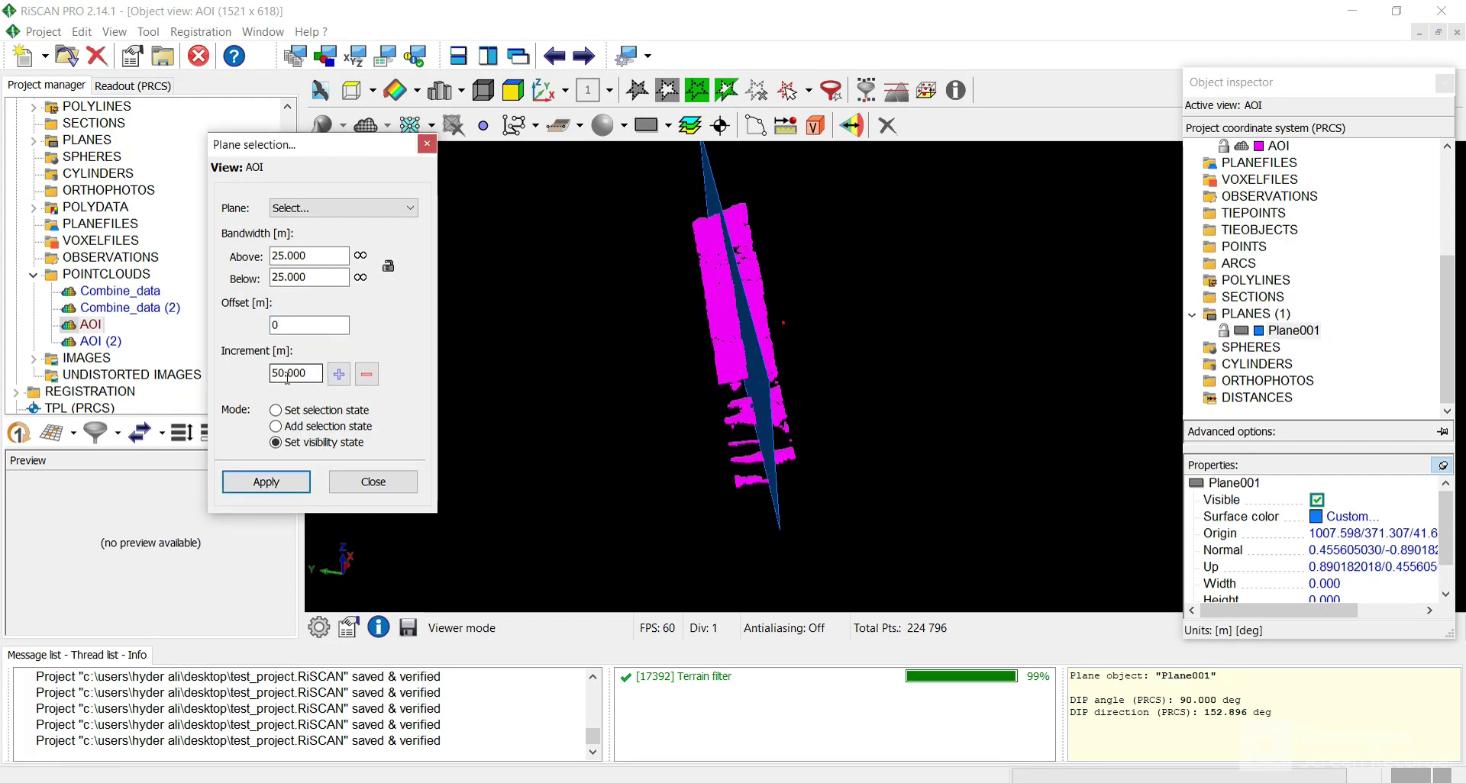
Shift the visible slice to the opposite side of Plane001 in 50 m decrements down to -200 m and close the plane selection
left_click(371, 382)
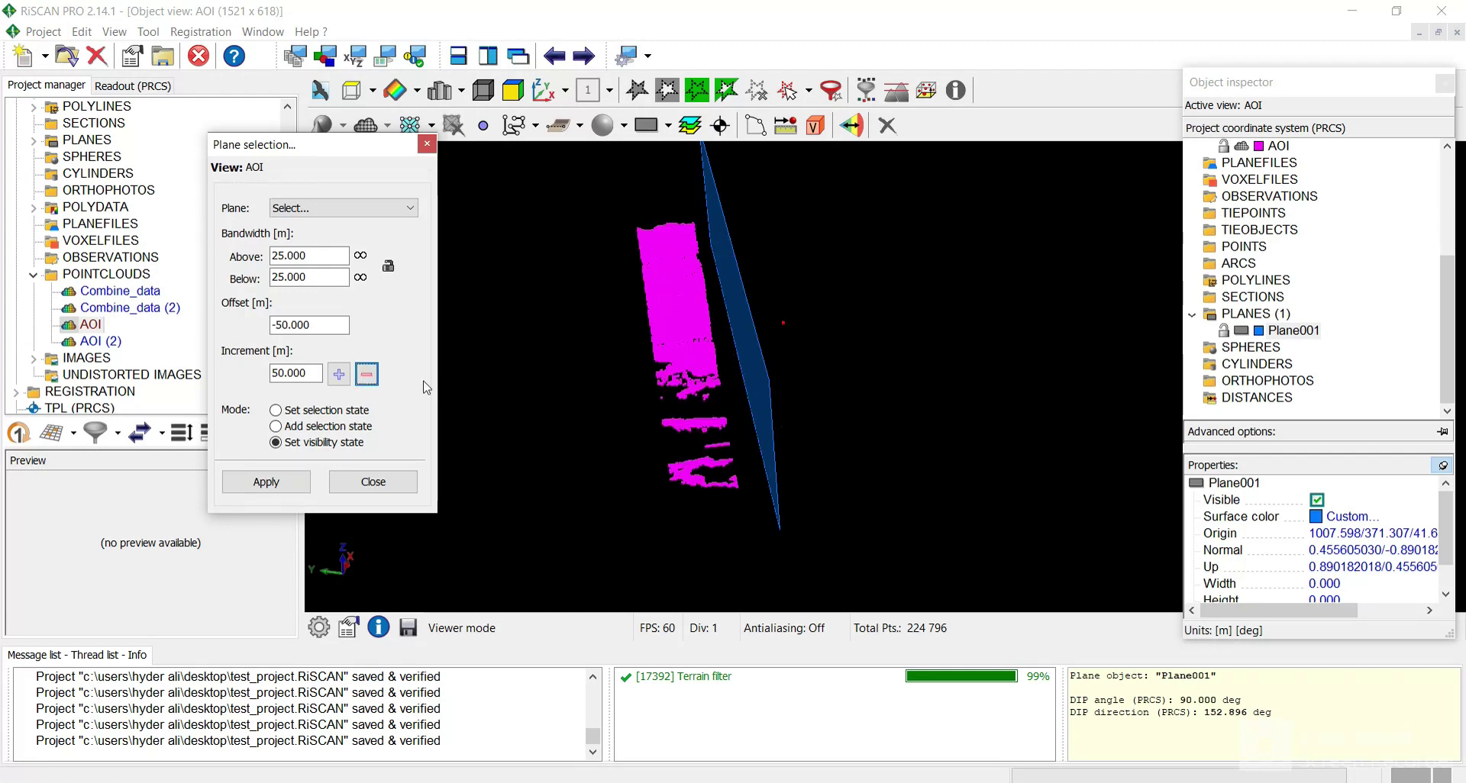
left_click(368, 376)
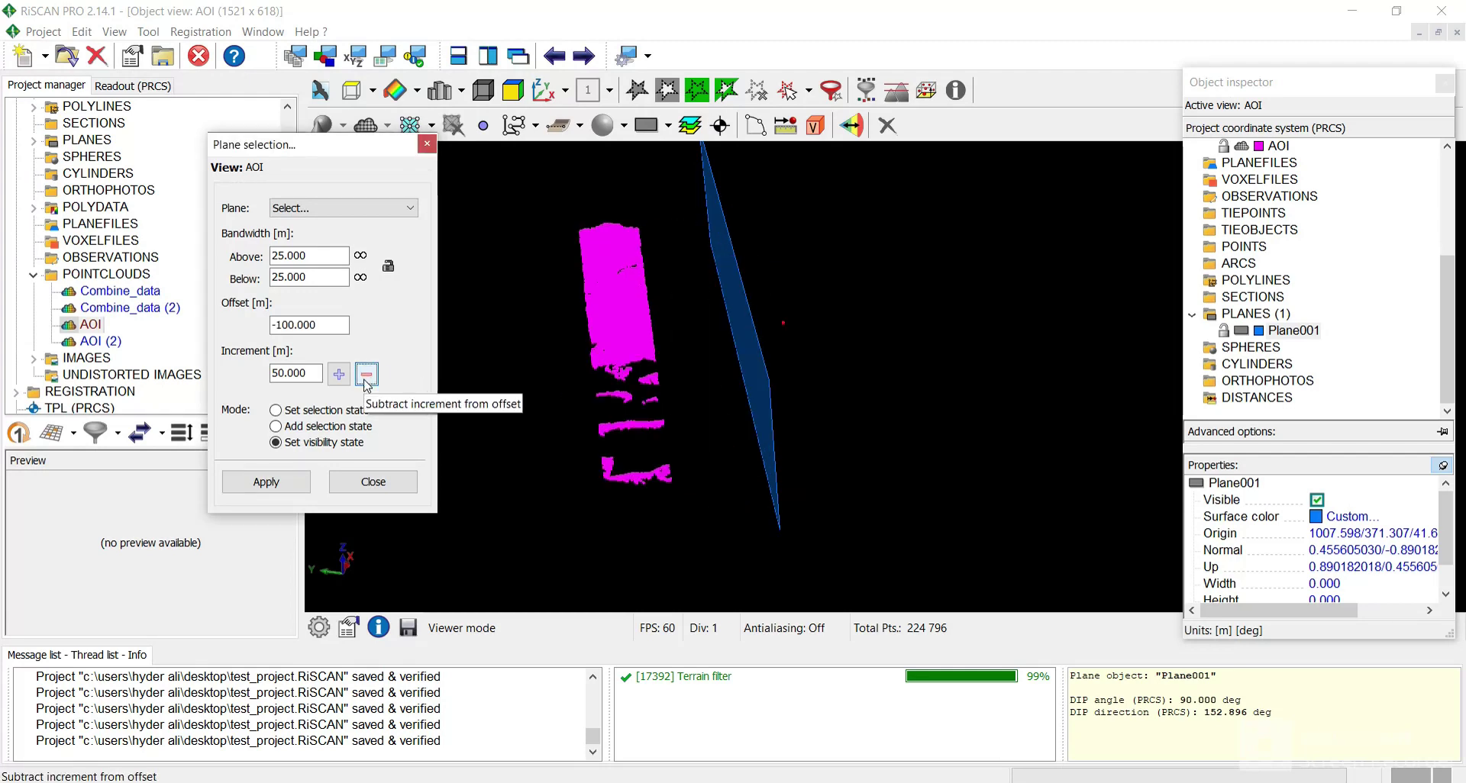
left_click(367, 376)
left_click_drag(321, 149, 220, 152)
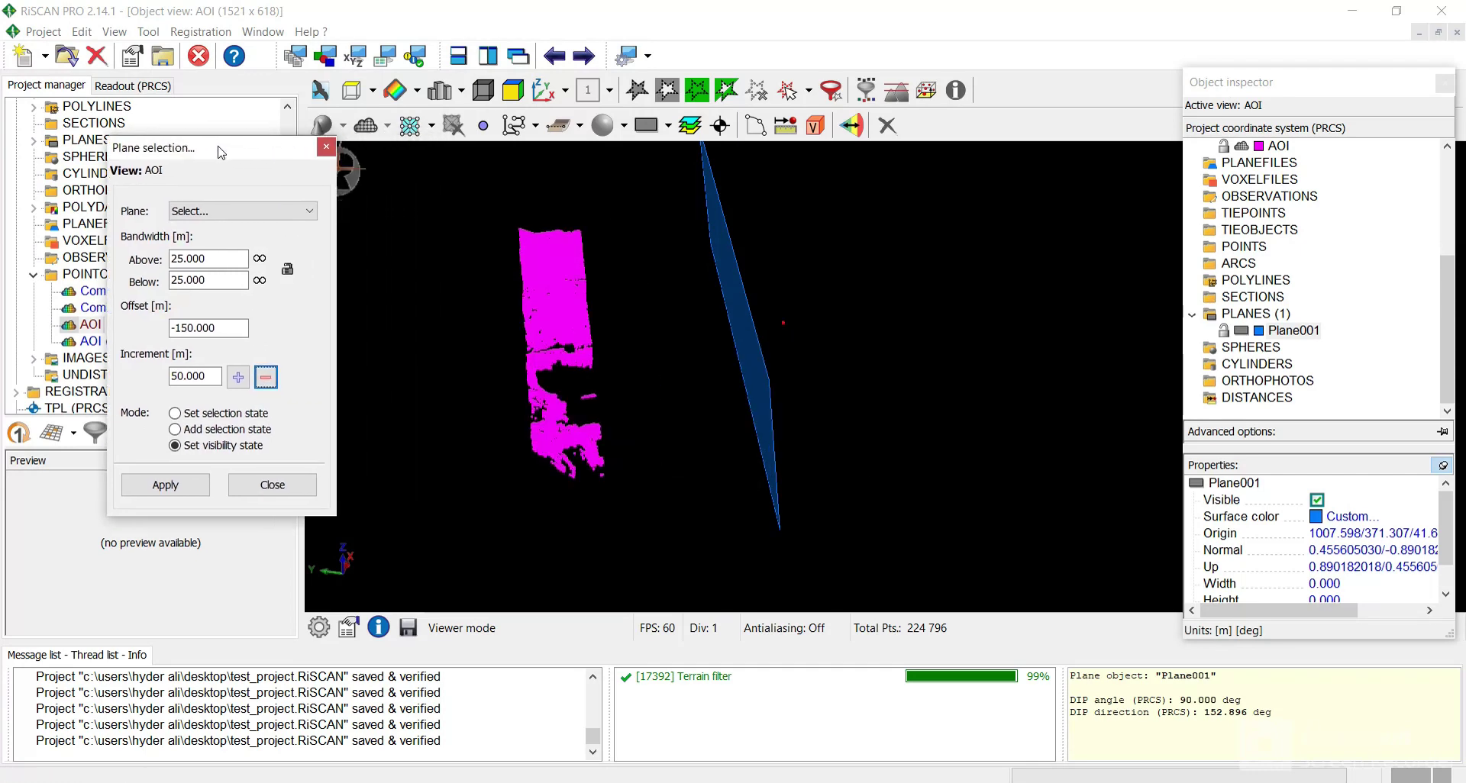
left_click(267, 378)
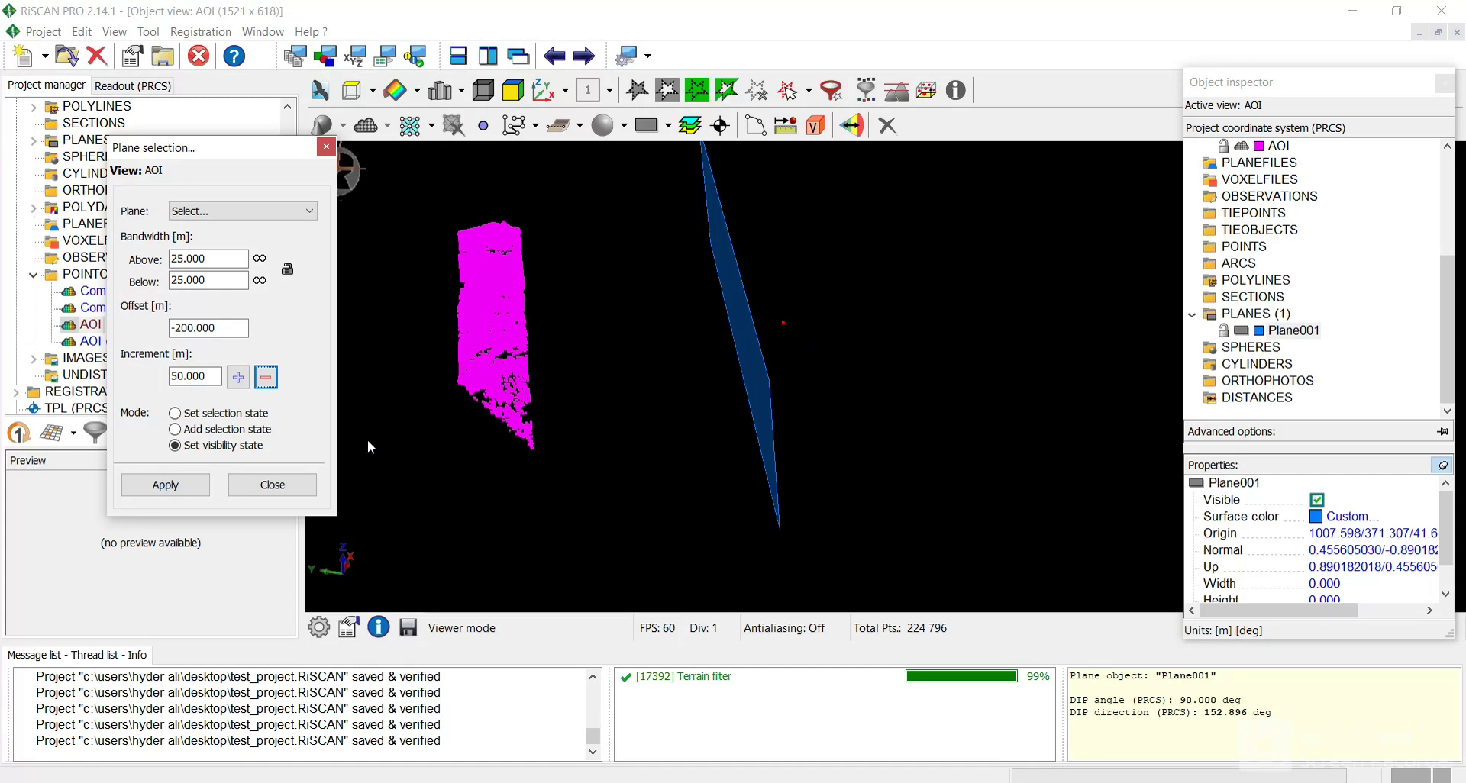
left_click(272, 484)
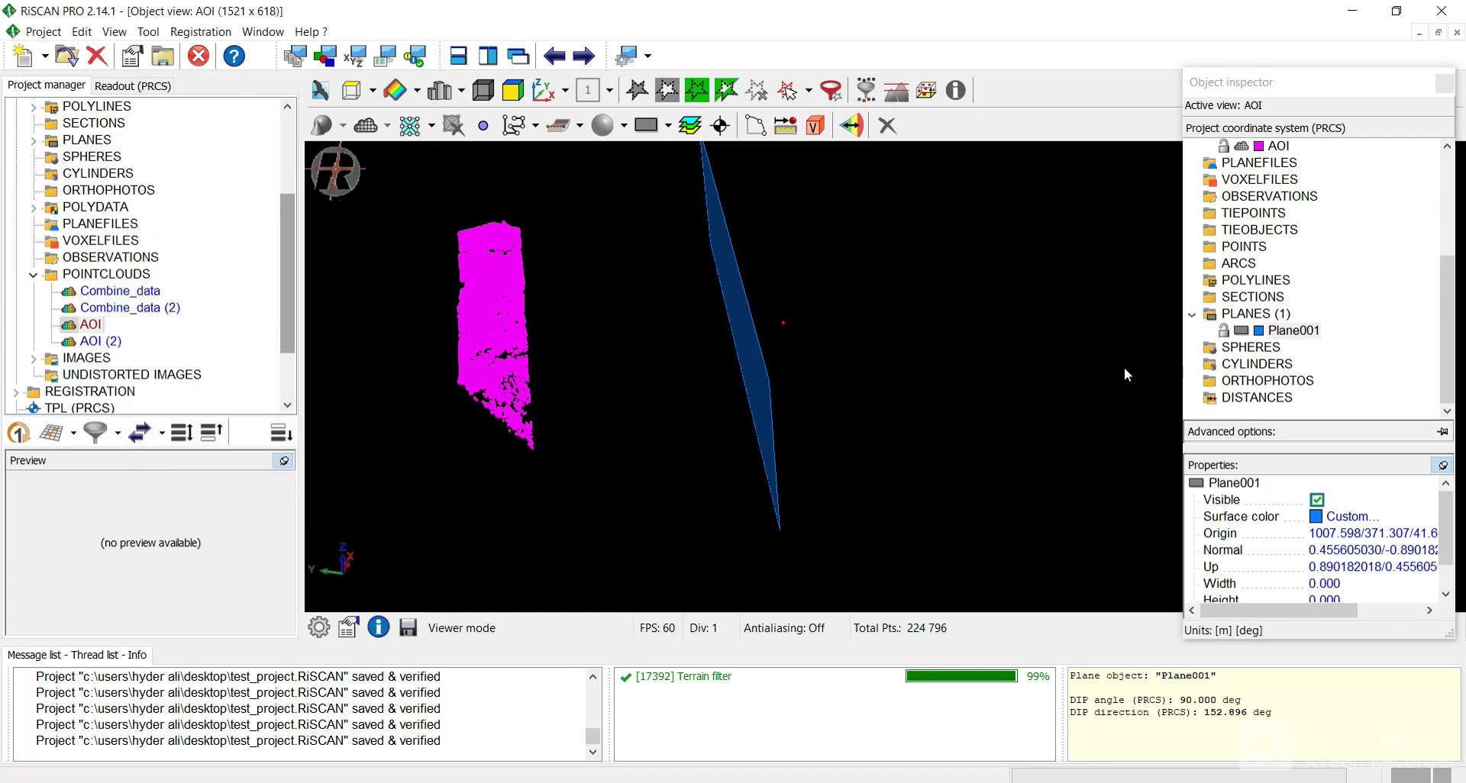
Make all points of the AOI cloud visible again and view the full terrain together with Plane001
left_click(697, 91)
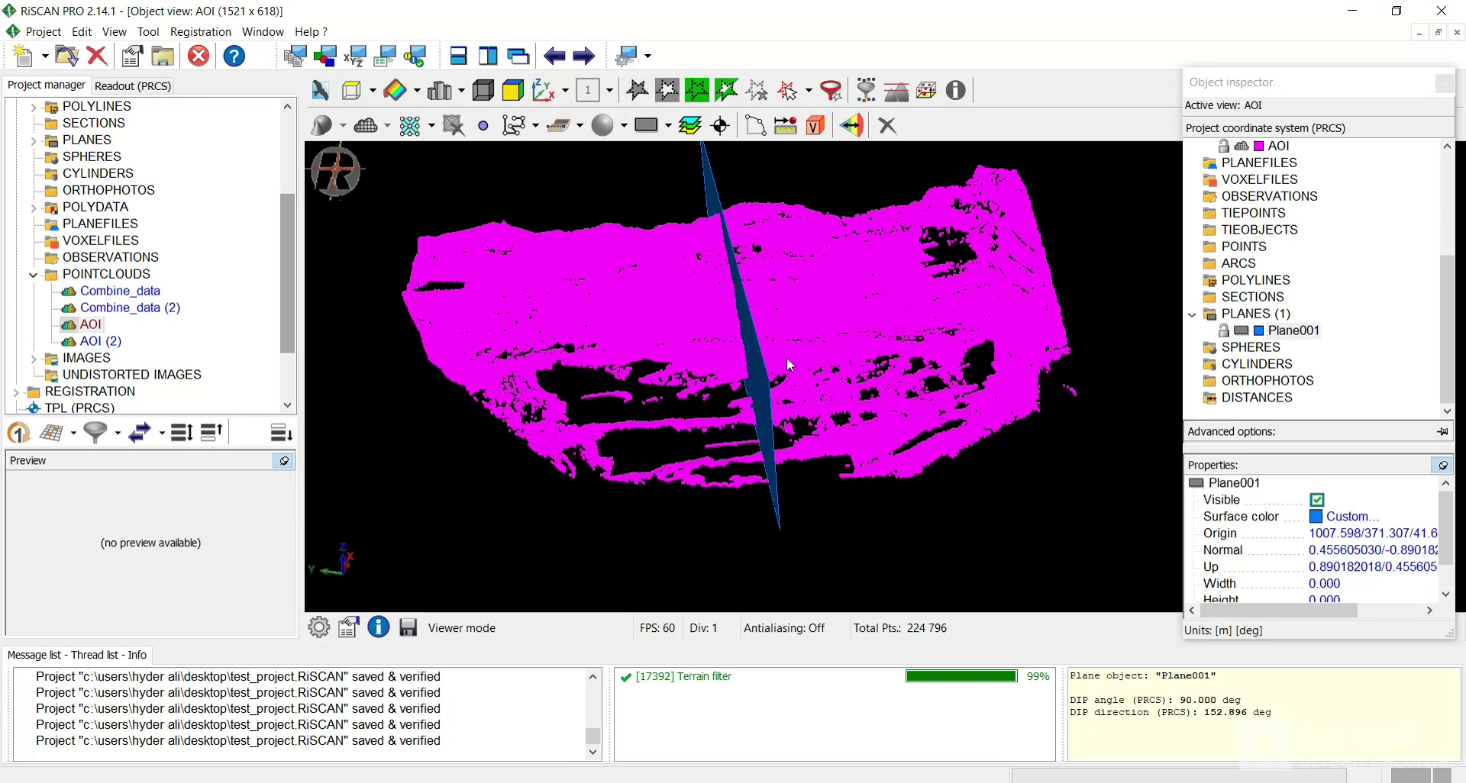
left_click_drag(786, 357, 854, 372)
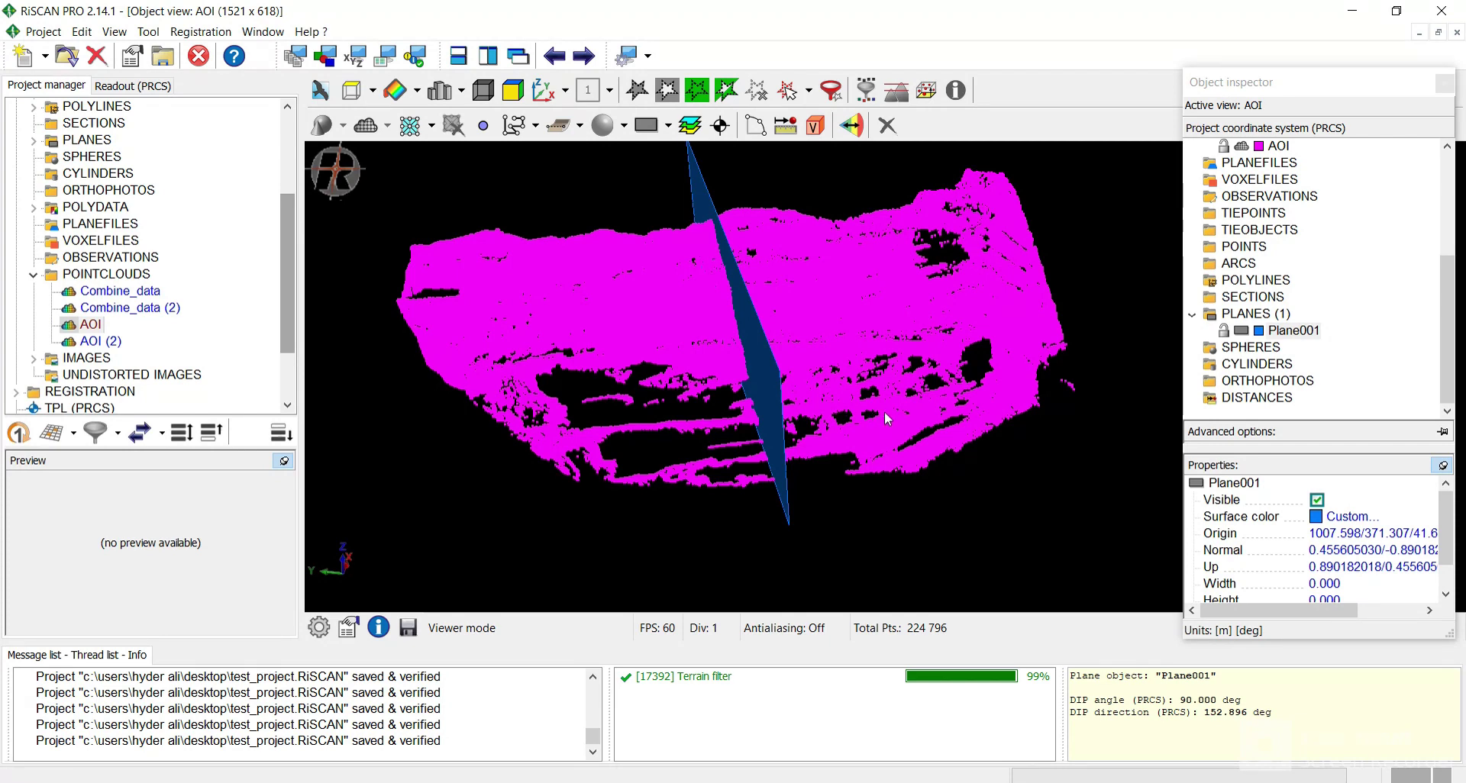
left_click_drag(884, 411, 868, 445)
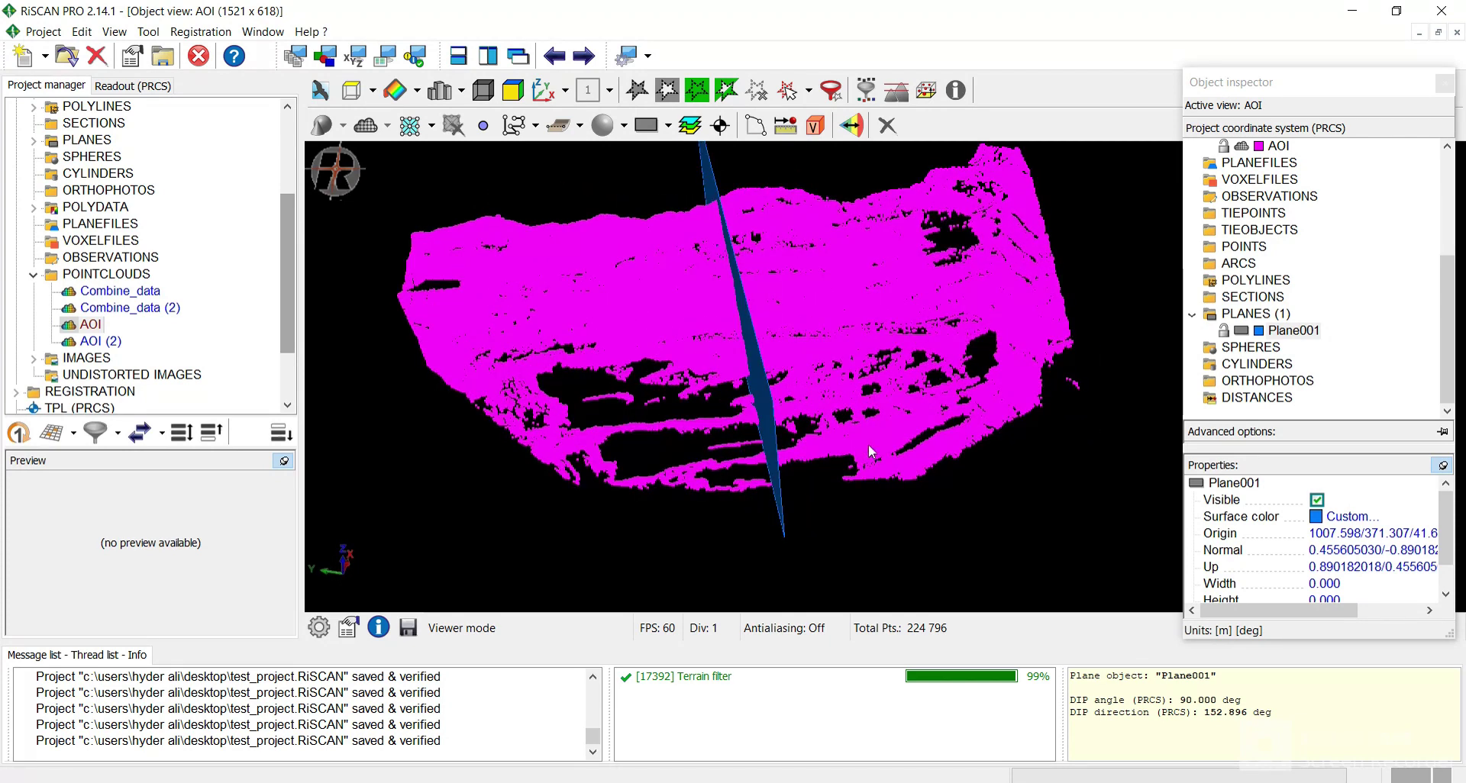